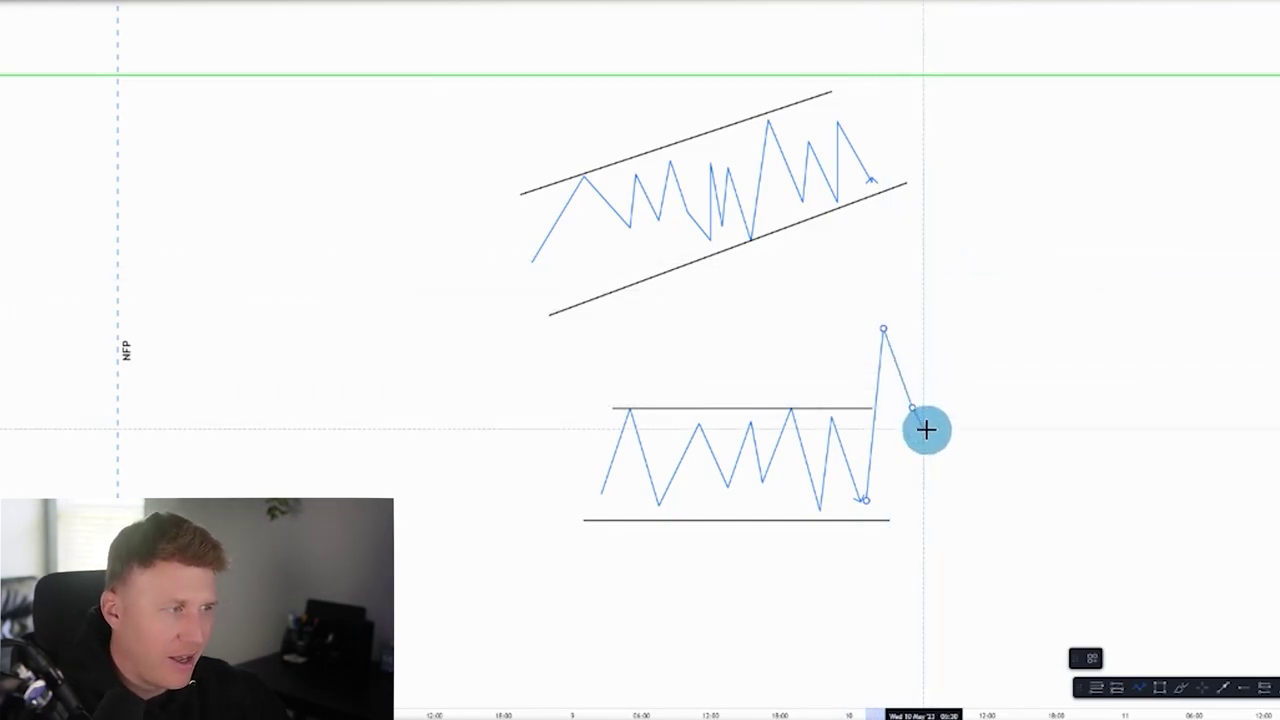
# Step: Try illustrating a downside breakout with one arrow past the range's lower line and another back up to it
pyautogui.press('Escape')
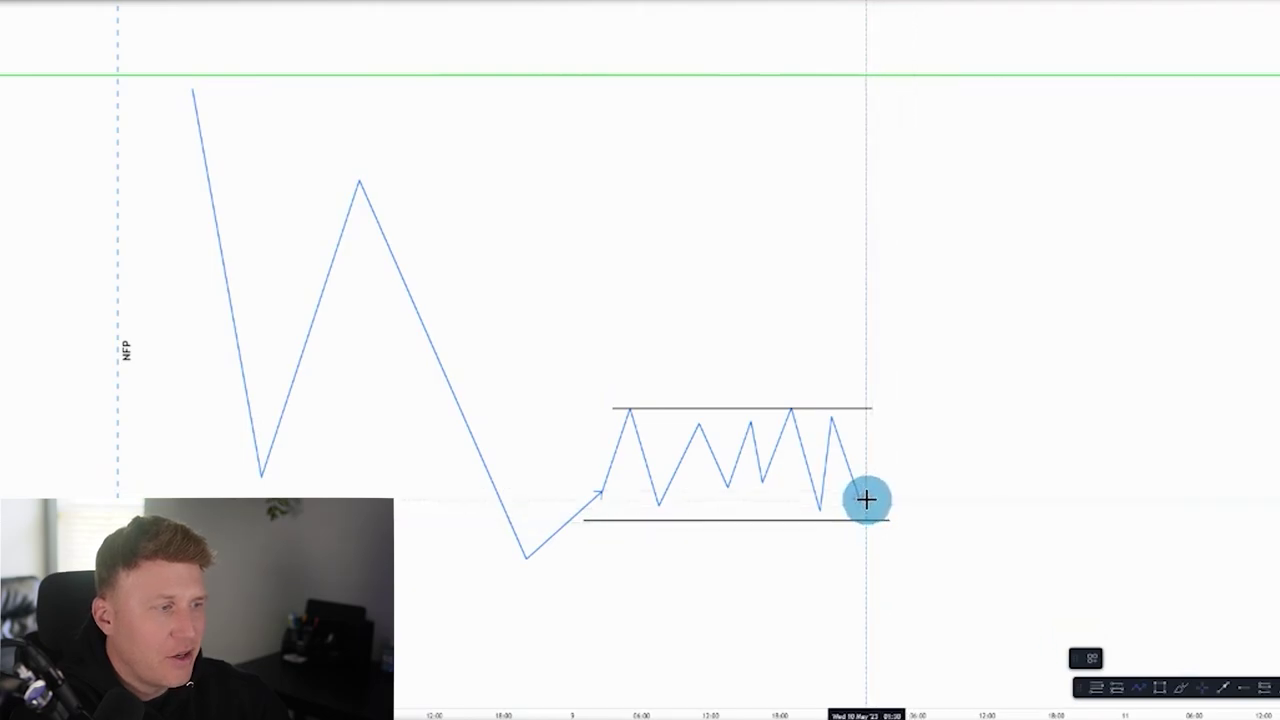
pyautogui.click(860, 499)
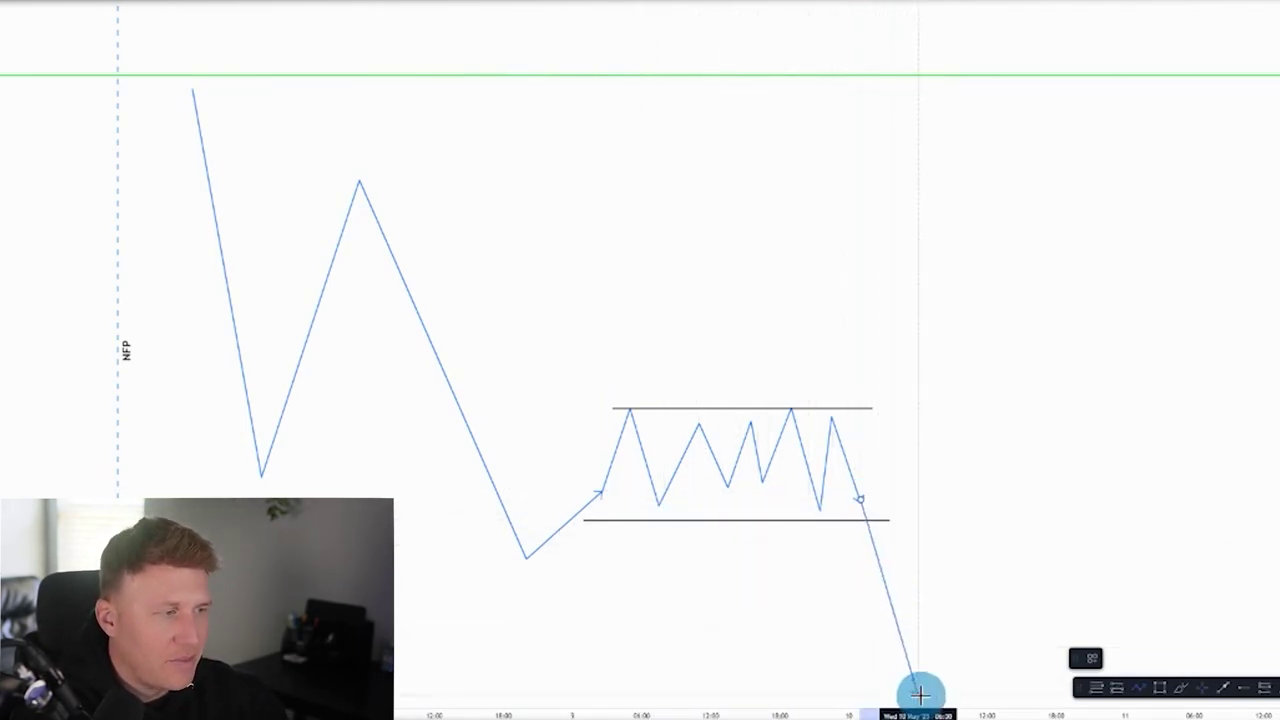
pyautogui.click(884, 602)
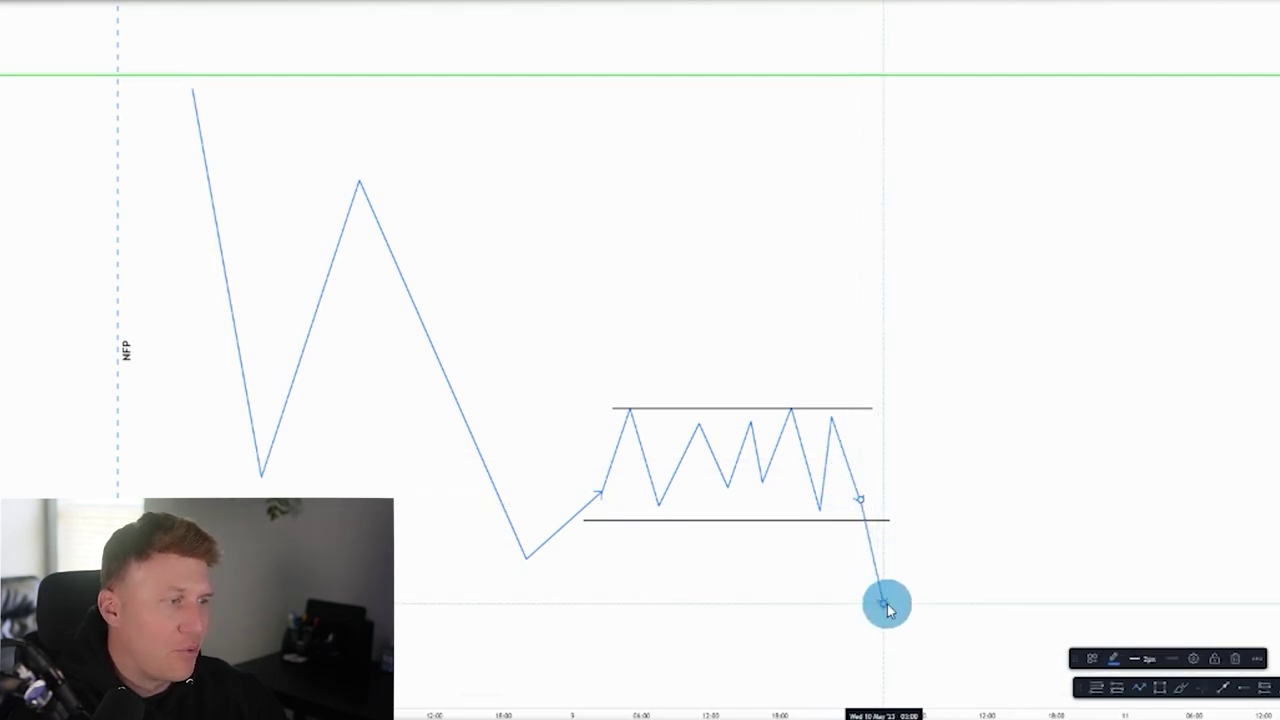
pyautogui.click(878, 607)
pyautogui.click(911, 521)
pyautogui.press('Escape')
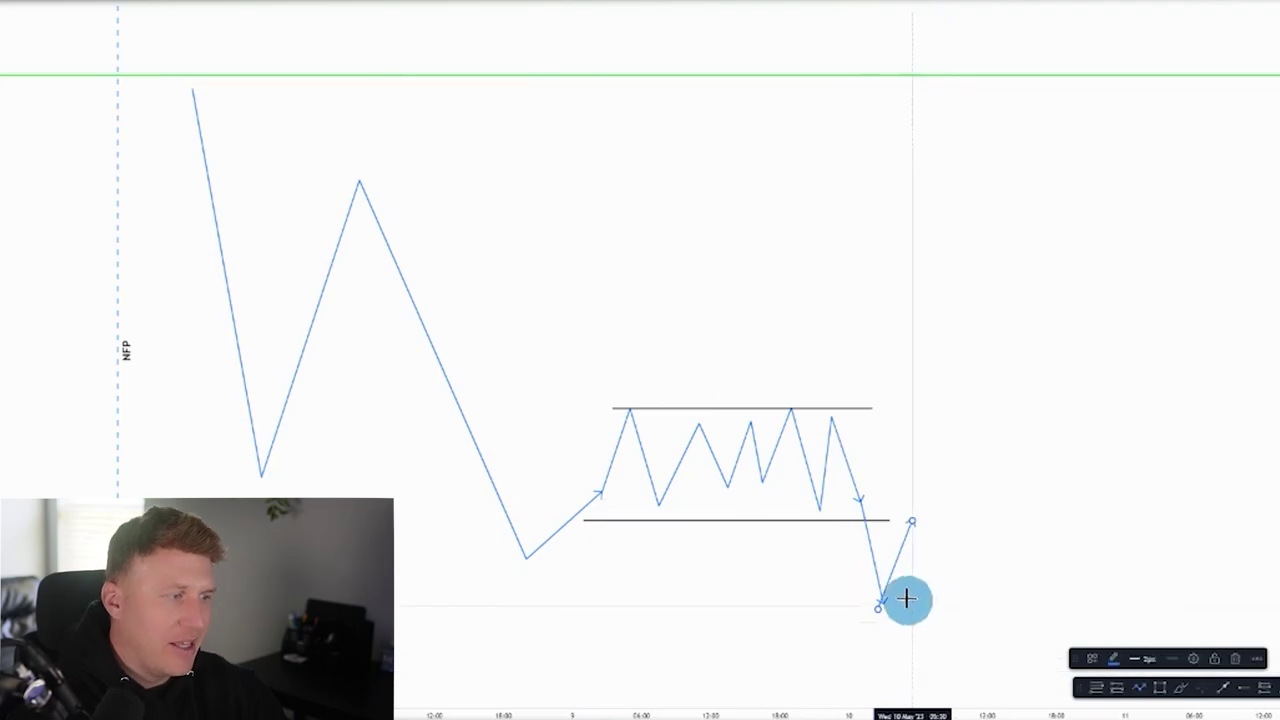
pyautogui.hotkey('ctrl', 'z')
pyautogui.hotkey('ctrl', 'z')
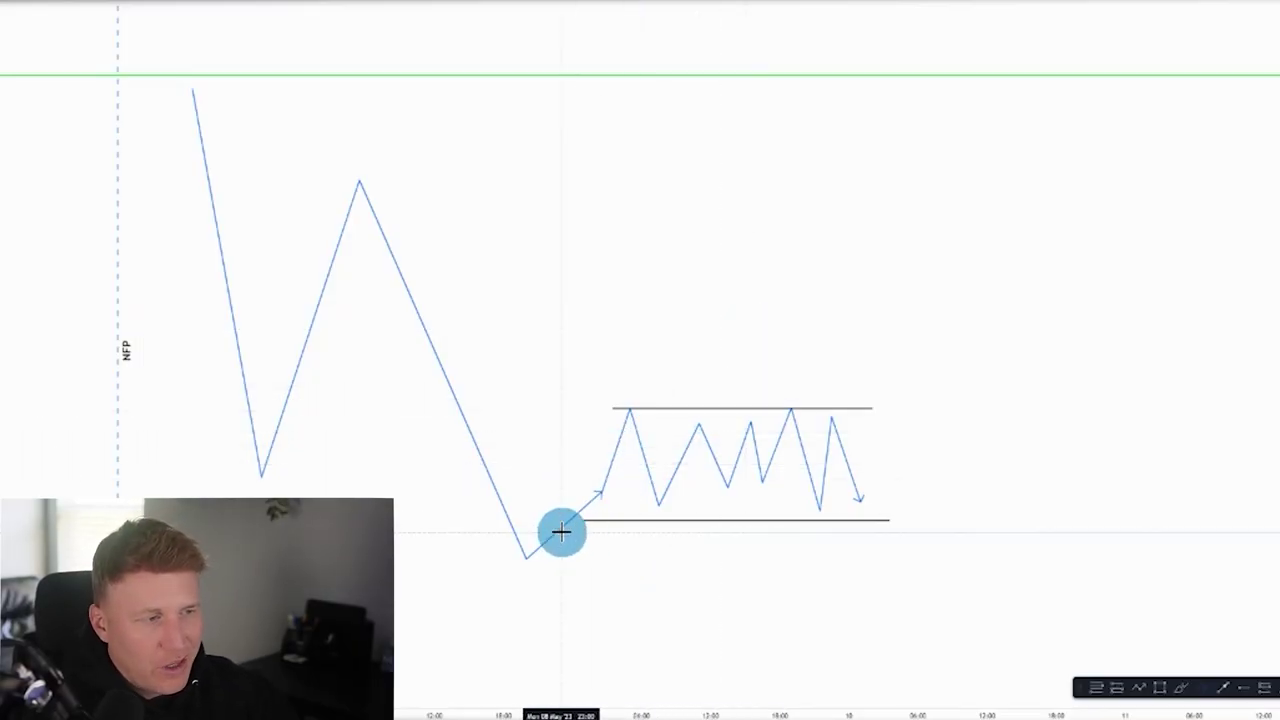
# Step: Delete the large zigzag downtrend path that leads into the range
pyautogui.click(550, 530)
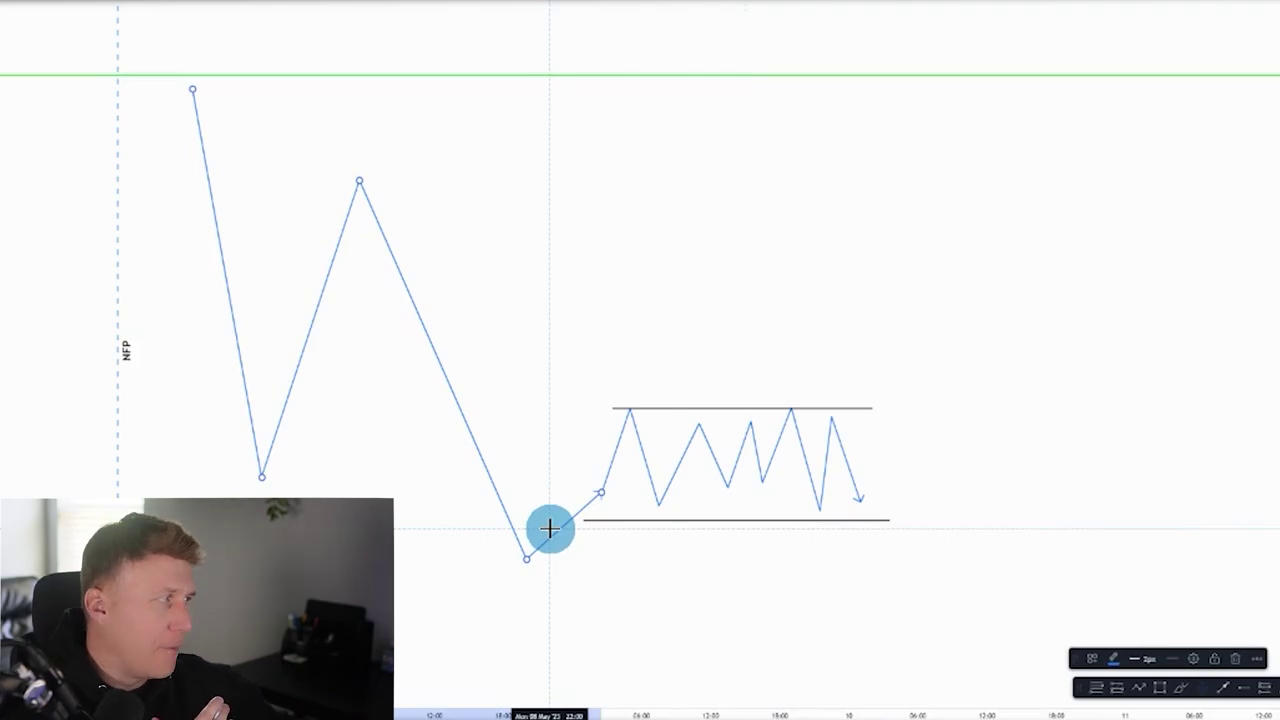
pyautogui.press('Delete')
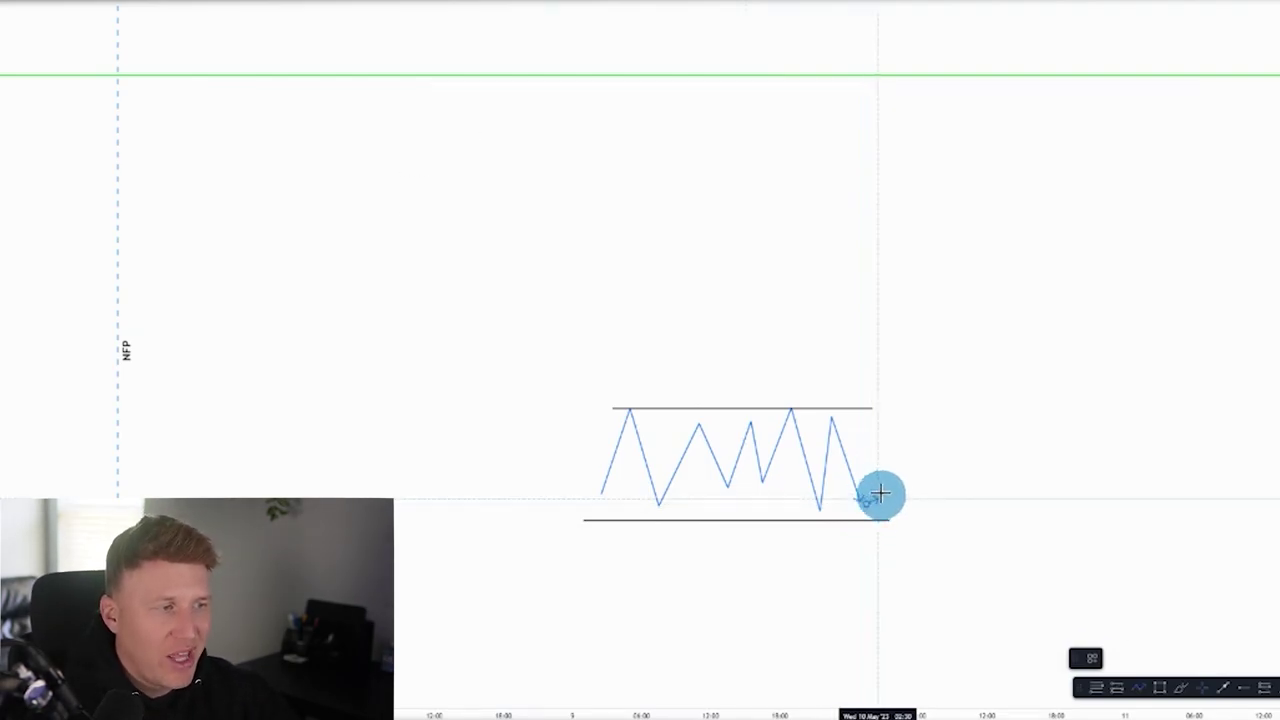
# Step: Draw an arrow from the end of the range to below its lower line, and a second from that low to above the upper line
pyautogui.click(868, 503)
pyautogui.click(900, 335)
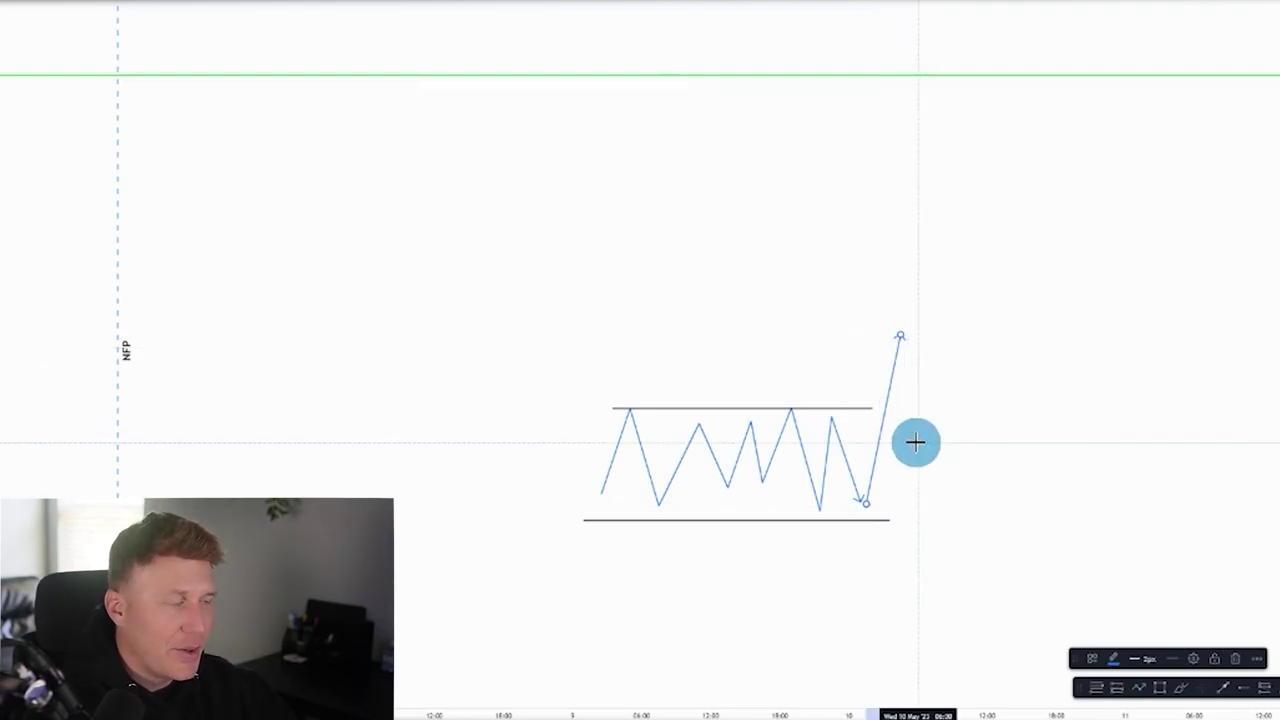
pyautogui.moveTo(903, 338)
pyautogui.mouseDown()
pyautogui.moveTo(922, 565)
pyautogui.moveTo(884, 606)
pyautogui.mouseUp()
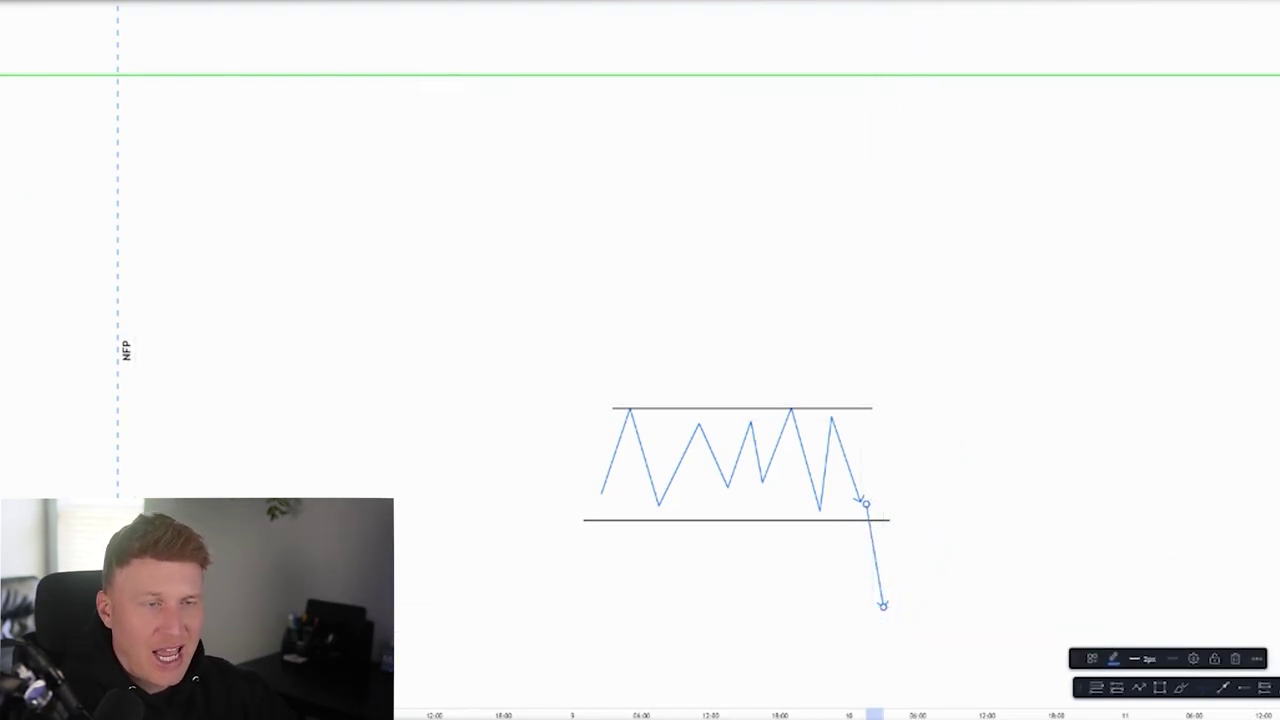
pyautogui.press('Escape')
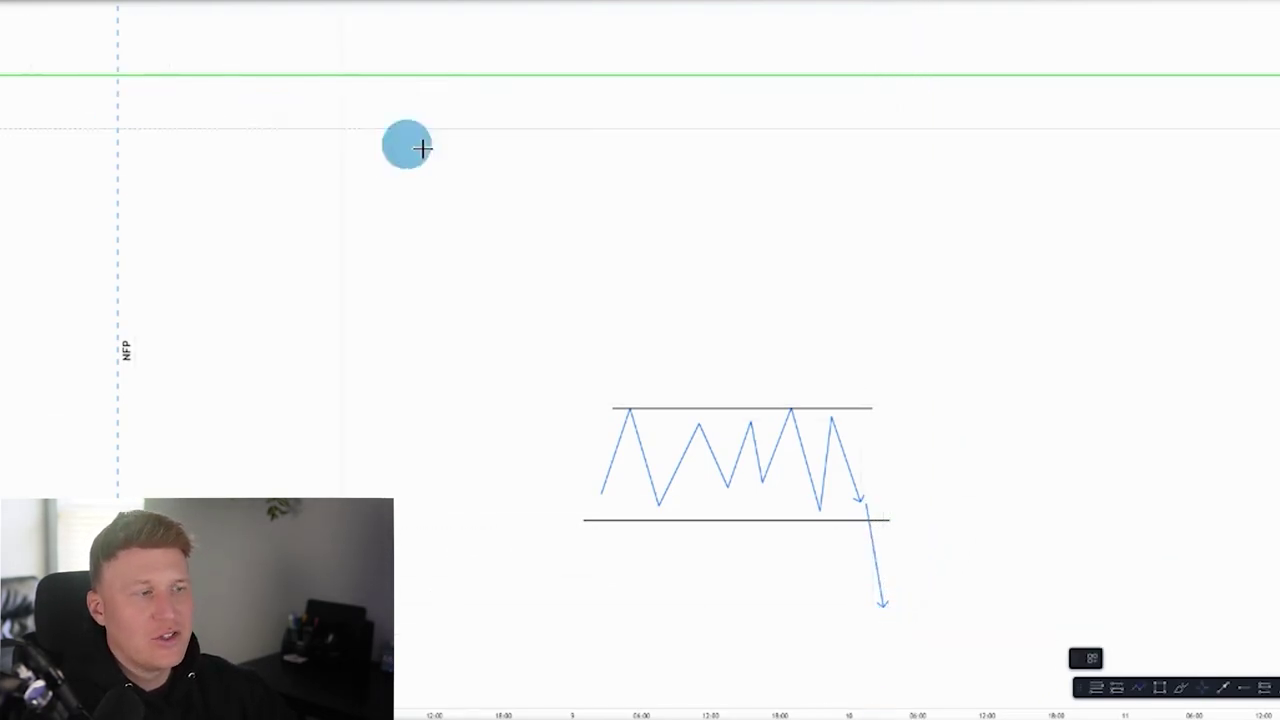
pyautogui.click(889, 603)
pyautogui.click(930, 318)
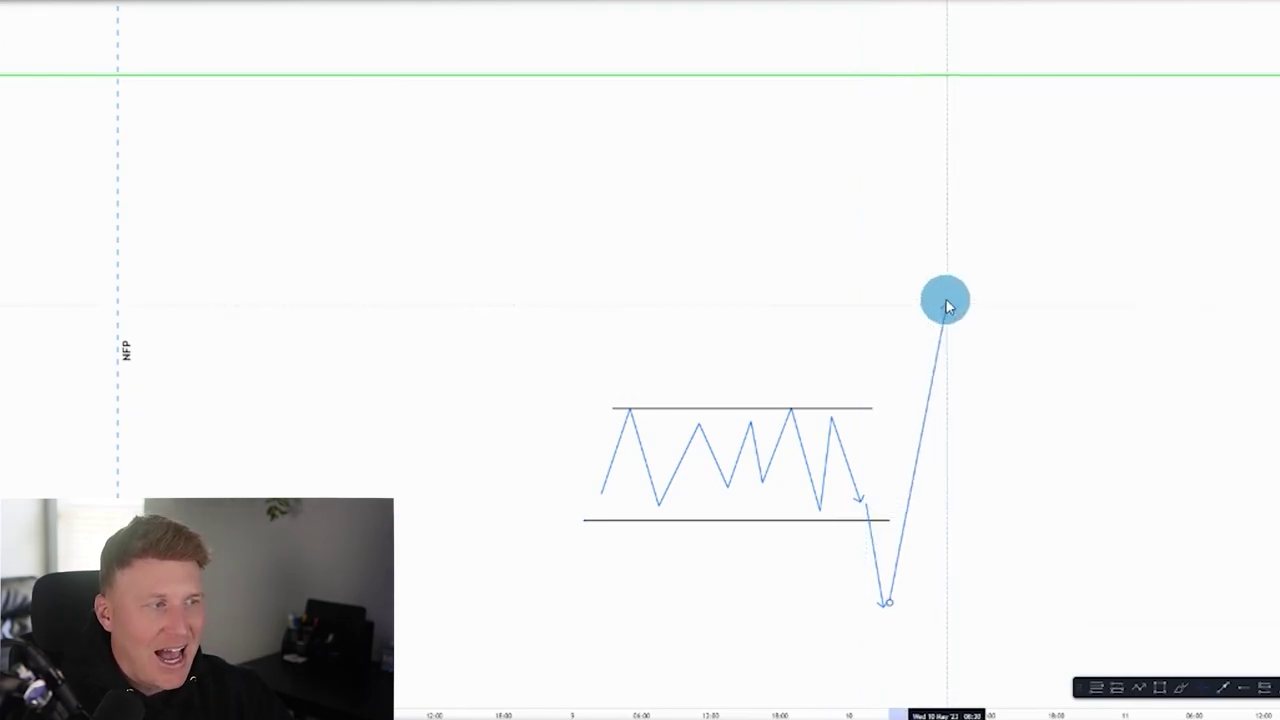
pyautogui.doubleClick(923, 314)
# Step: Reshape both arrows so the first breaks above the range's upper line and the second falls from that peak to below the lower line
pyautogui.moveTo(885, 600); pyautogui.dragTo(896, 385)
pyautogui.moveTo(885, 595); pyautogui.dragTo(908, 386)
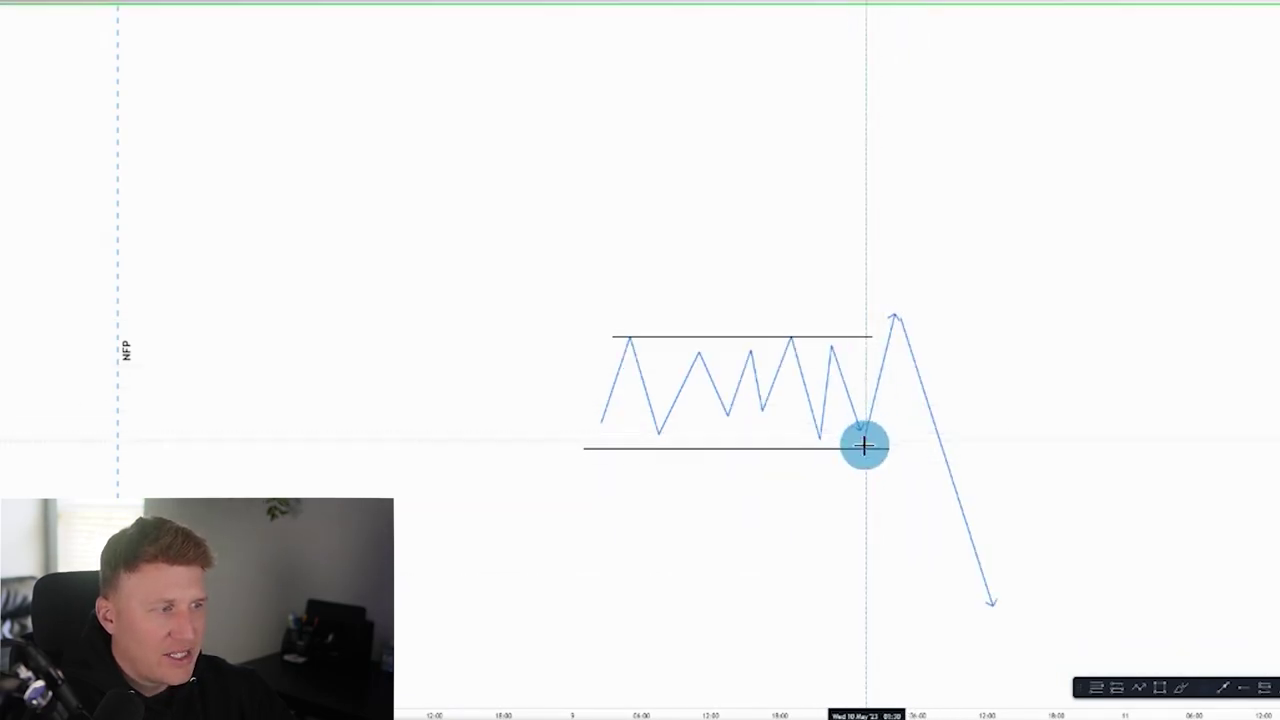
pyautogui.moveTo(1005, 594)
pyautogui.mouseDown()
pyautogui.moveTo(991, 603)
pyautogui.moveTo(938, 539)
pyautogui.mouseUp()
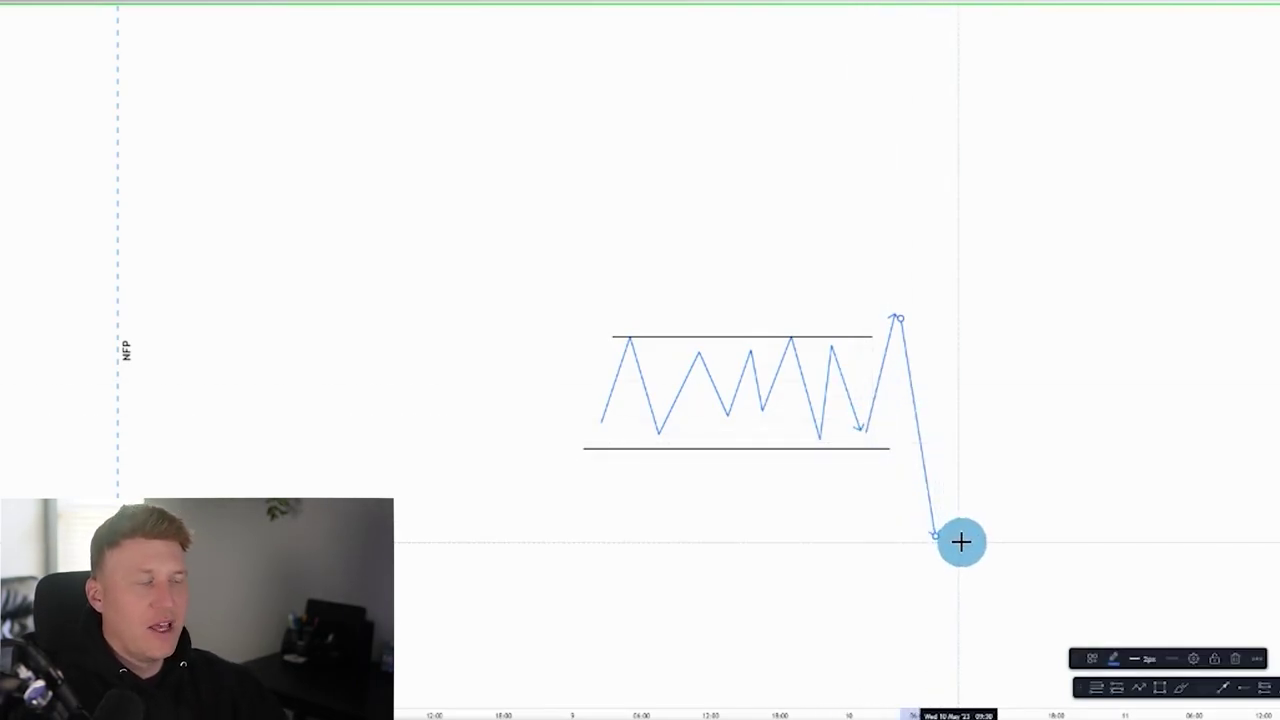
pyautogui.moveTo(901, 318); pyautogui.dragTo(898, 306)
pyautogui.click(898, 312)
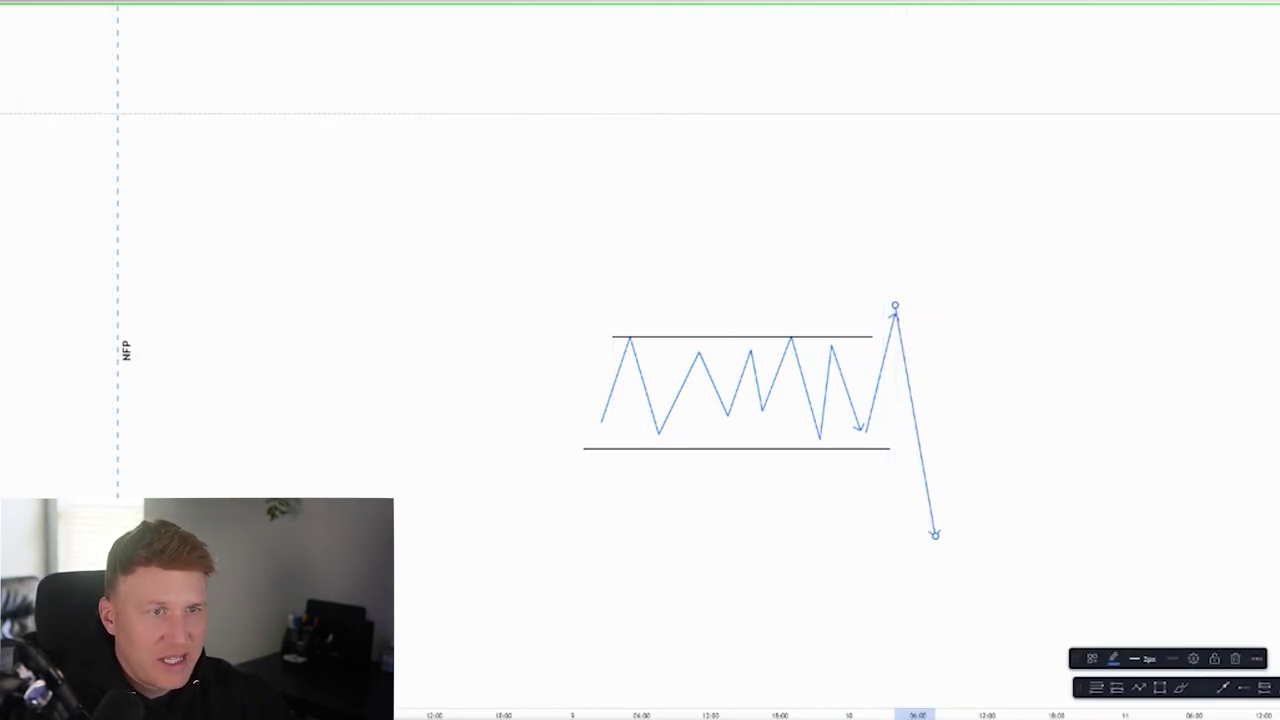
# Step: Place a Fibonacci retracement from the peak above the range to the low of the falling arrow
pyautogui.hotkey('alt', 'f')
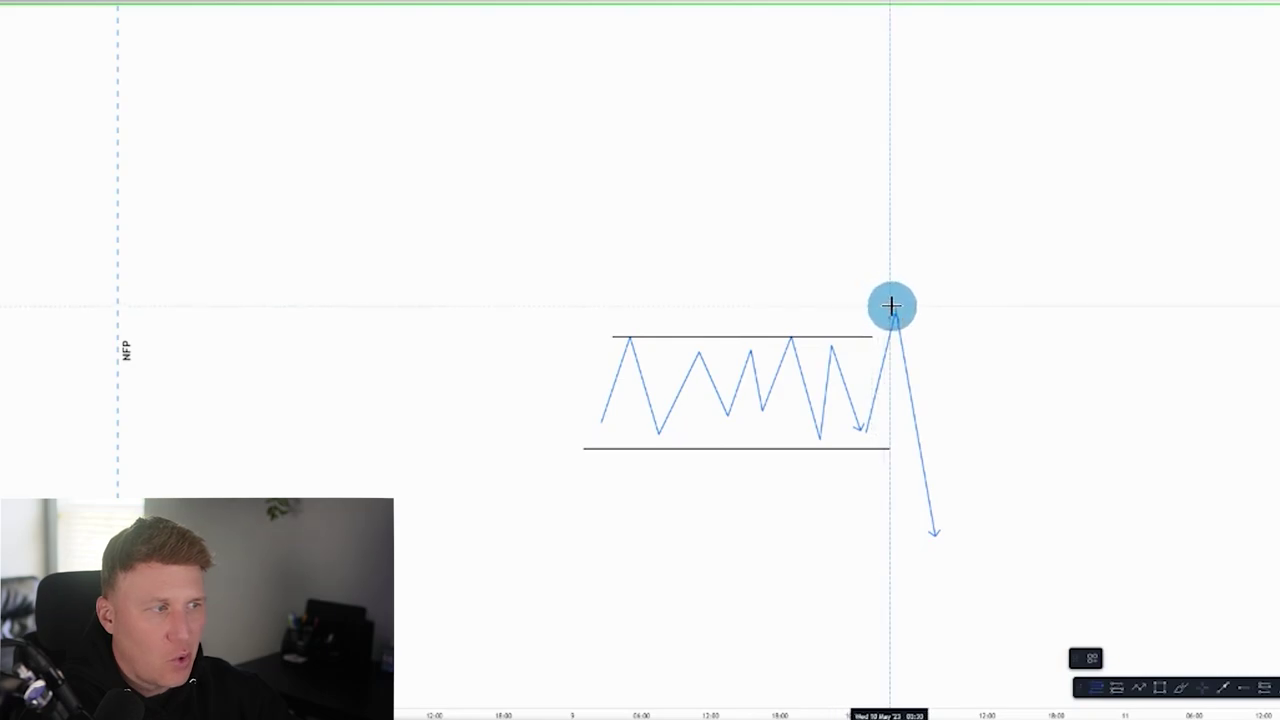
pyautogui.moveTo(894, 305); pyautogui.dragTo(1085, 538)
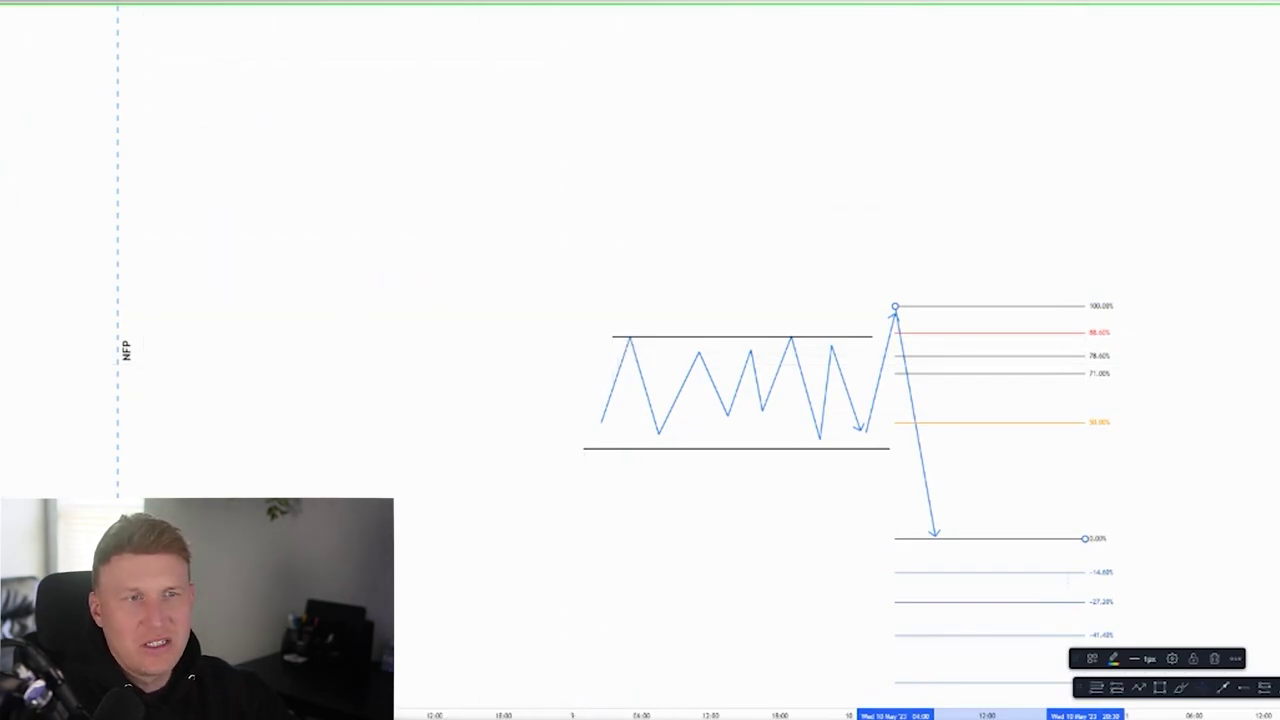
# Step: Draw an arrow path from the swing low up to between the 78.60% and 88.60% levels and back down to about the -41.40% level
pyautogui.click(1139, 687)
pyautogui.click(935, 537)
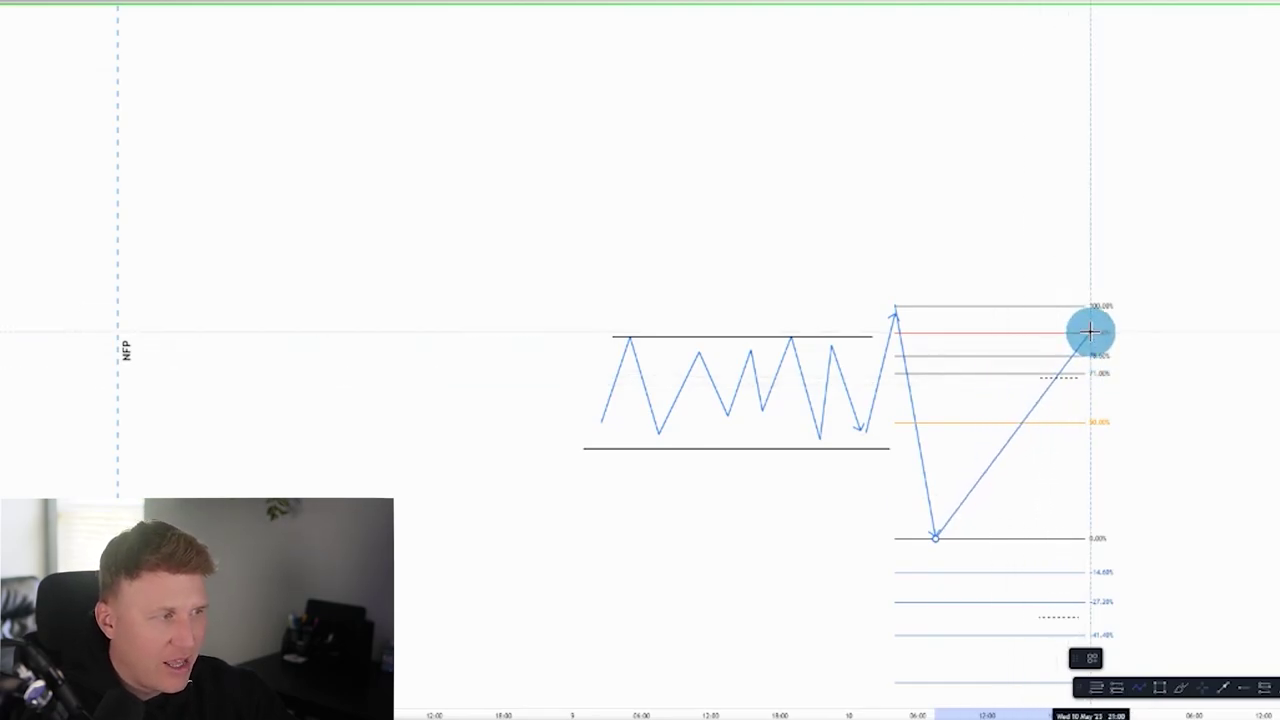
pyautogui.press('Escape')
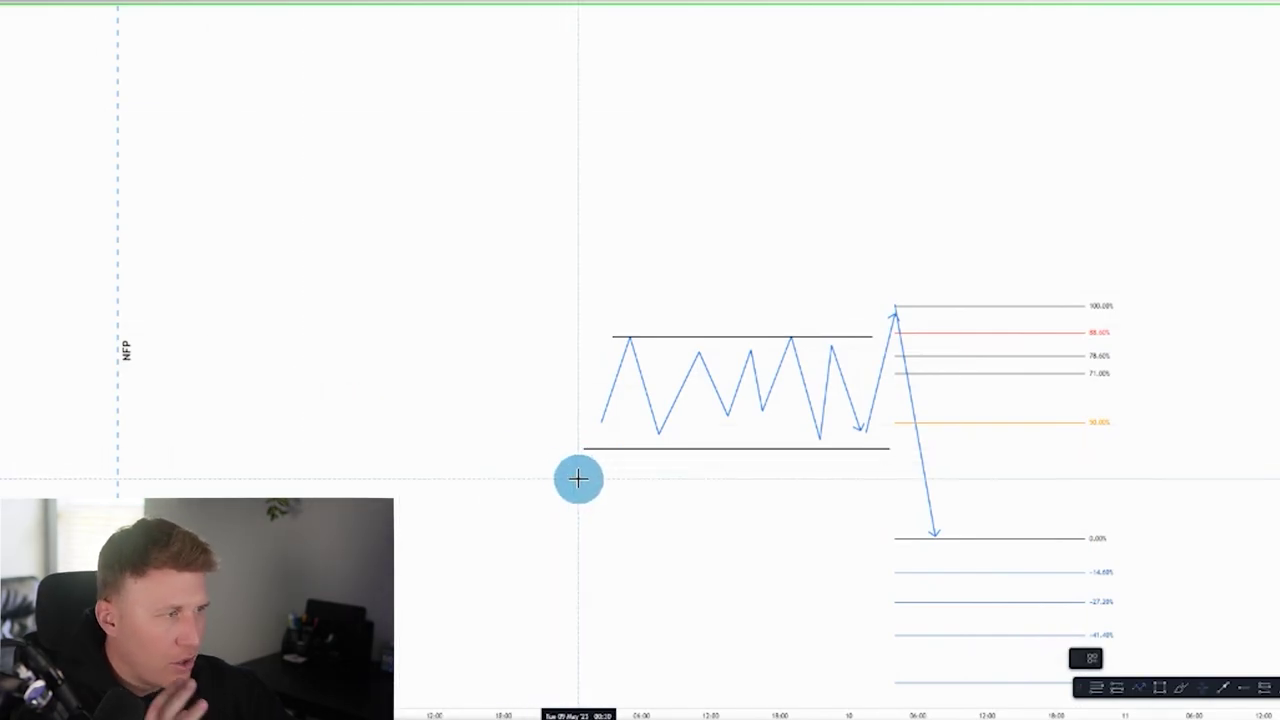
pyautogui.click(935, 536)
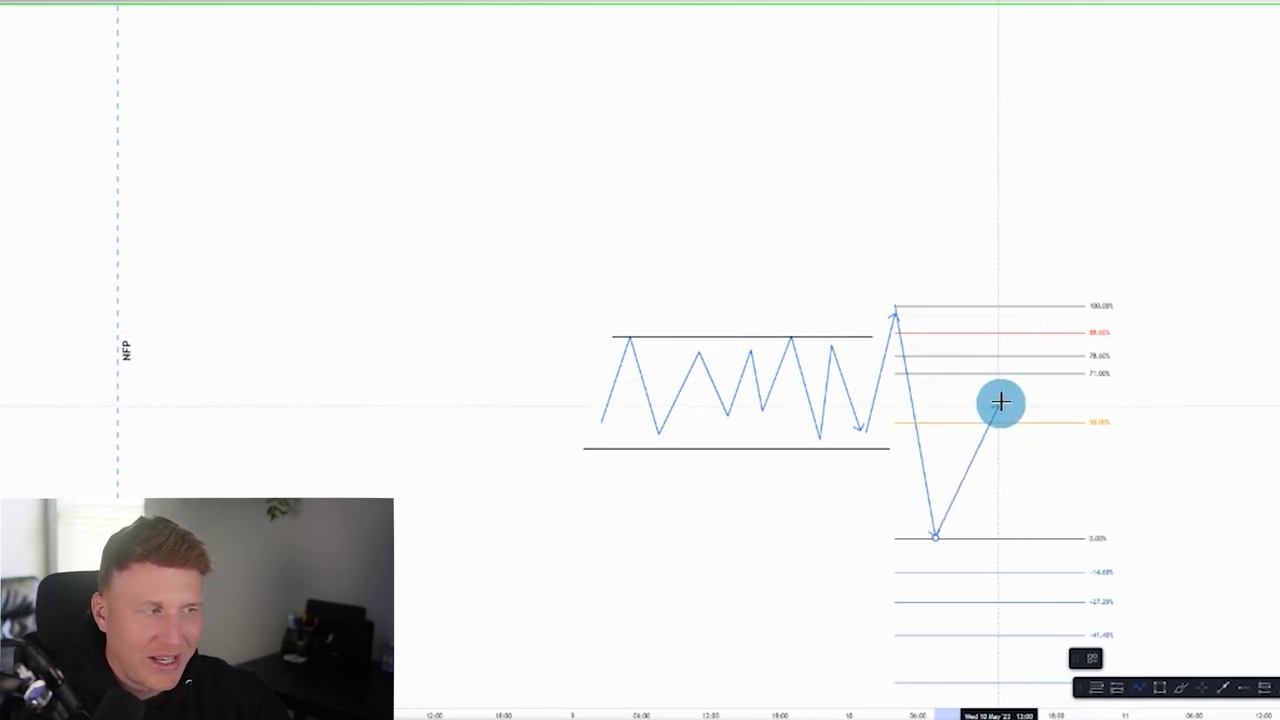
pyautogui.click(1010, 347)
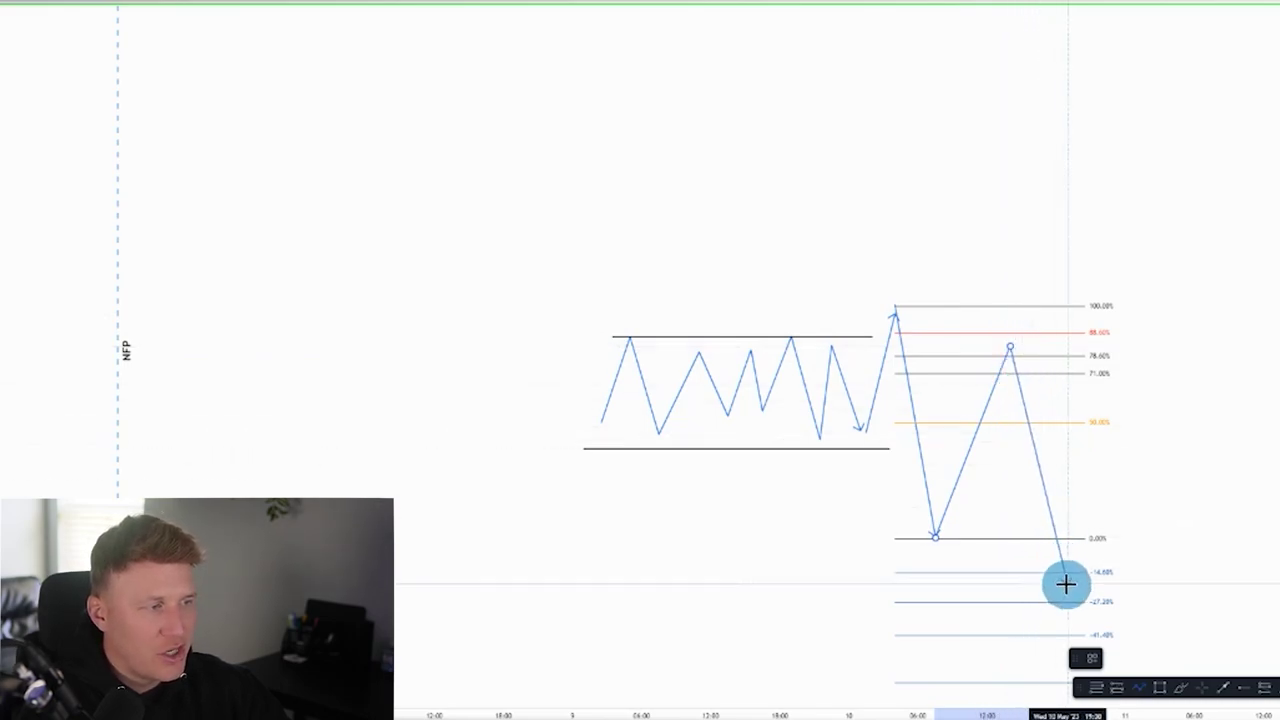
pyautogui.doubleClick(1072, 640)
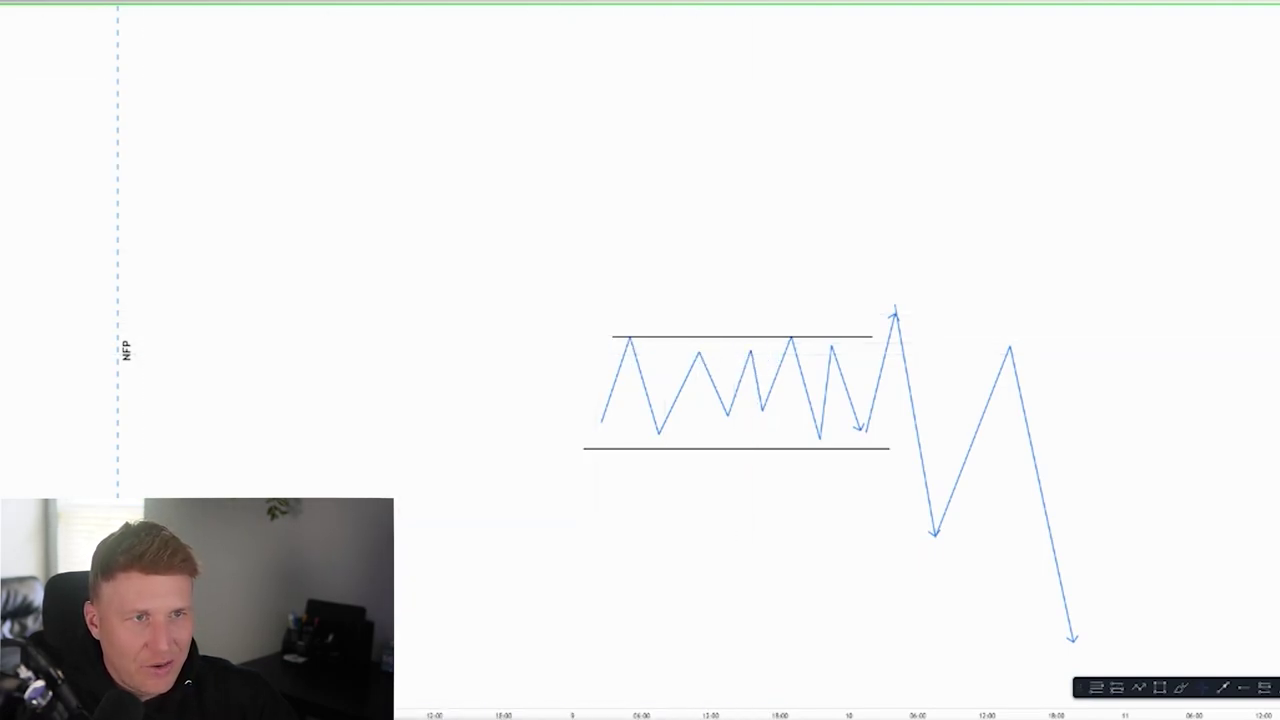
# Step: Draw a narrow upright rectangle above the breakout peak and set its background colour to green
pyautogui.click(1160, 687)
pyautogui.click(879, 221)
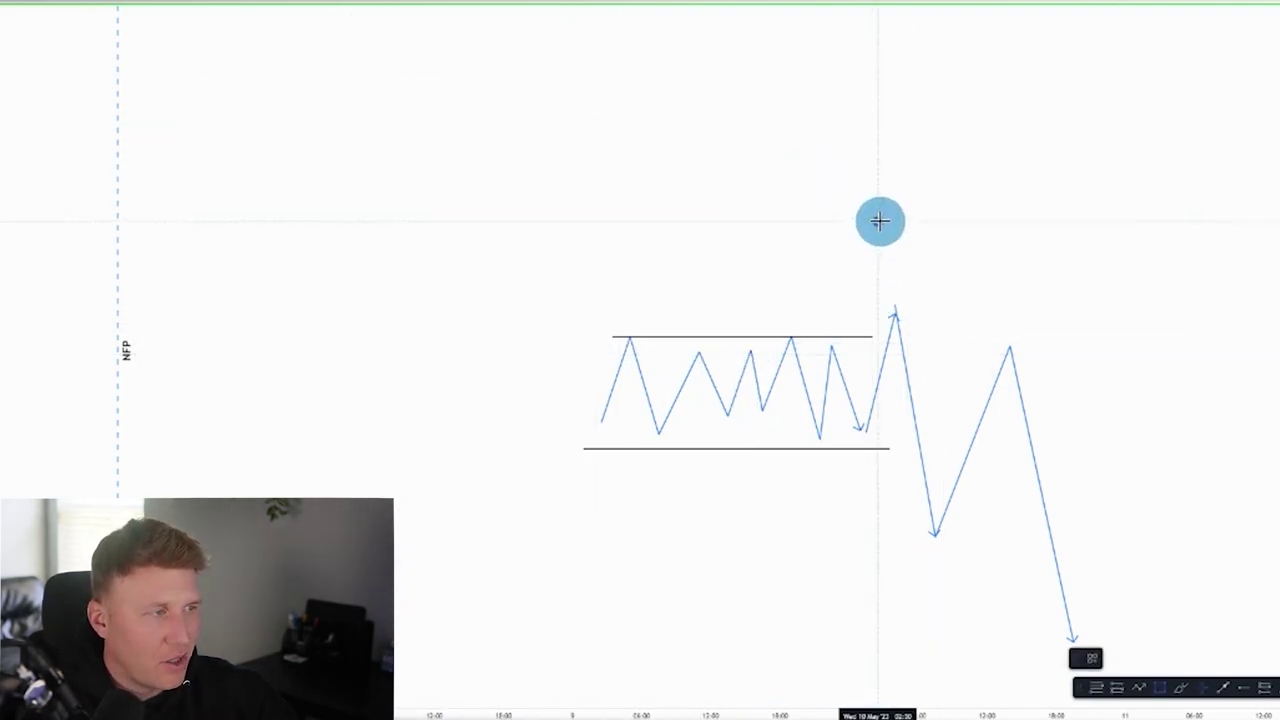
pyautogui.doubleClick(895, 159)
pyautogui.click(560, 296)
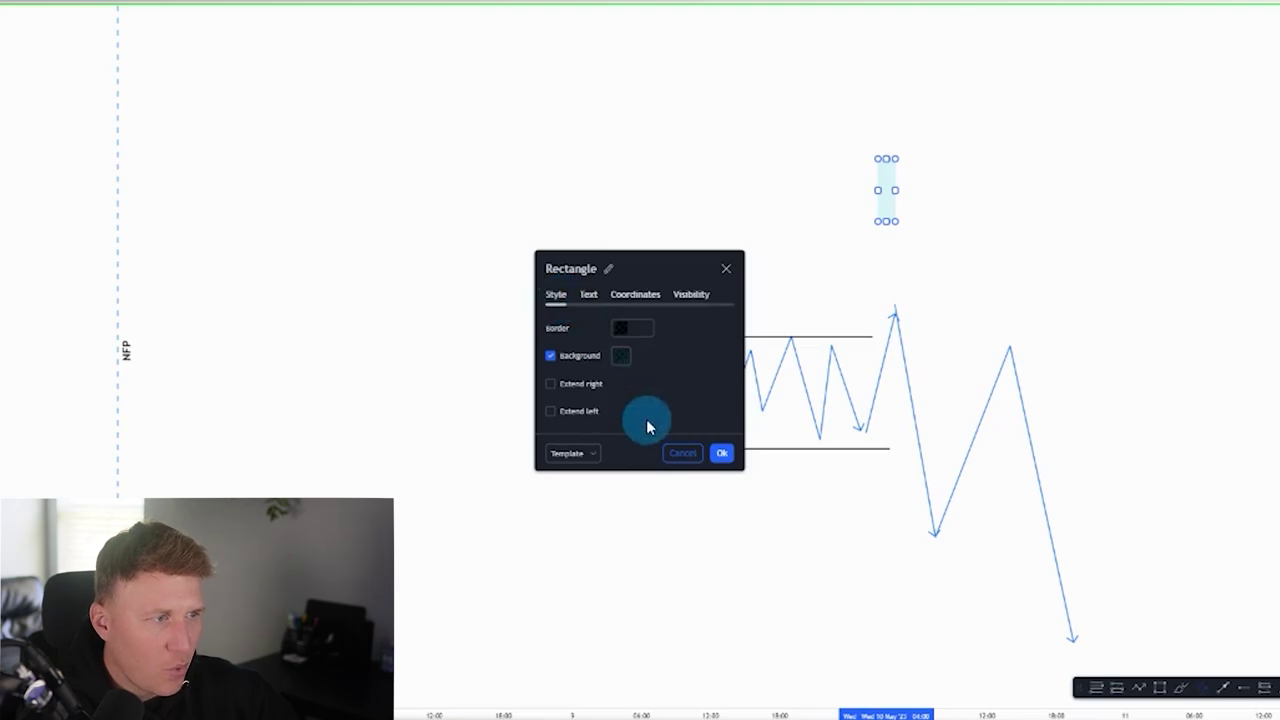
pyautogui.click(624, 356)
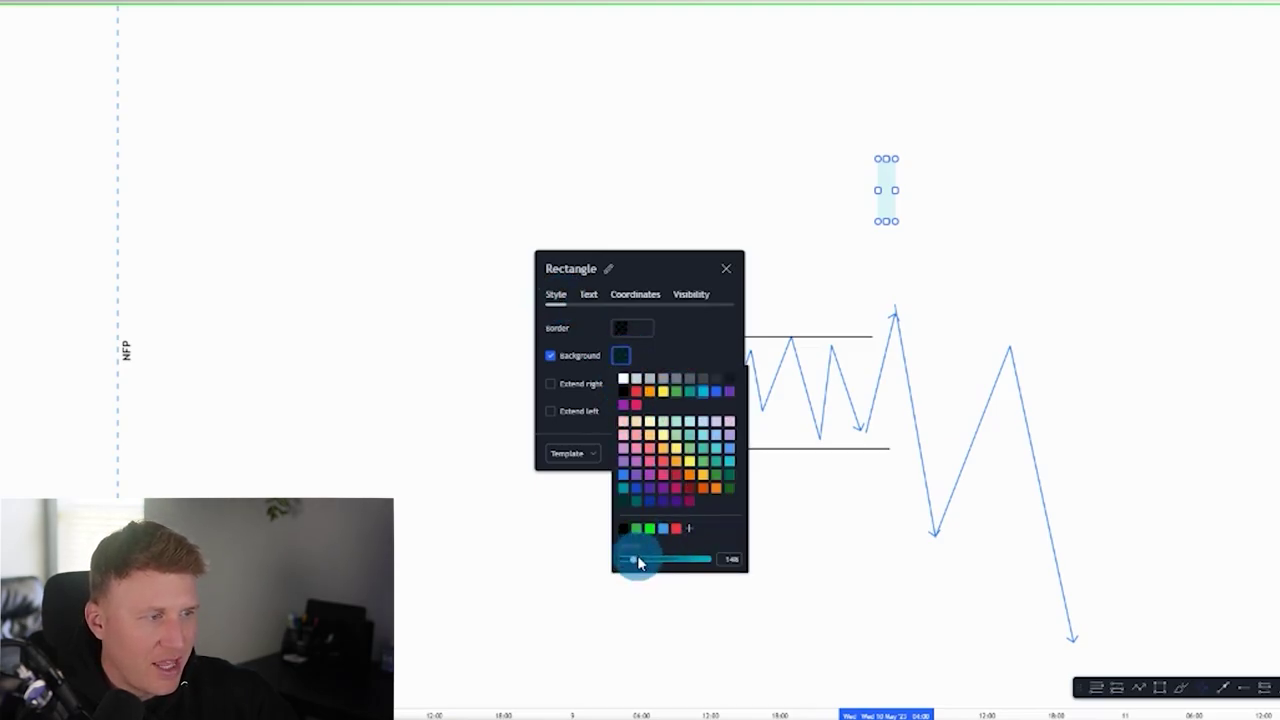
pyautogui.click(677, 389)
pyautogui.click(1014, 198)
# Step: Draw a rectangle about twice as tall beside the green one, colour its background red, and move it closer to the green one
pyautogui.hotkey('alt', 'shift', 'r')
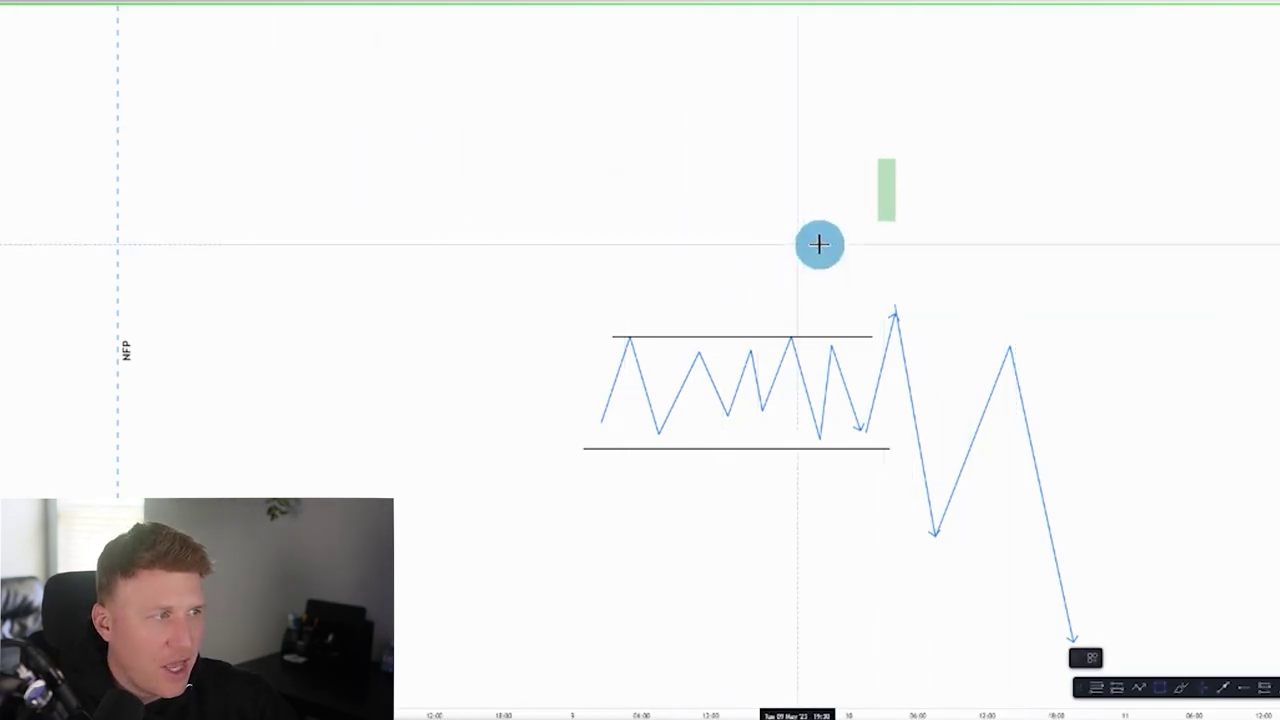
pyautogui.moveTo(904, 158); pyautogui.dragTo(927, 284)
pyautogui.doubleClick(927, 283)
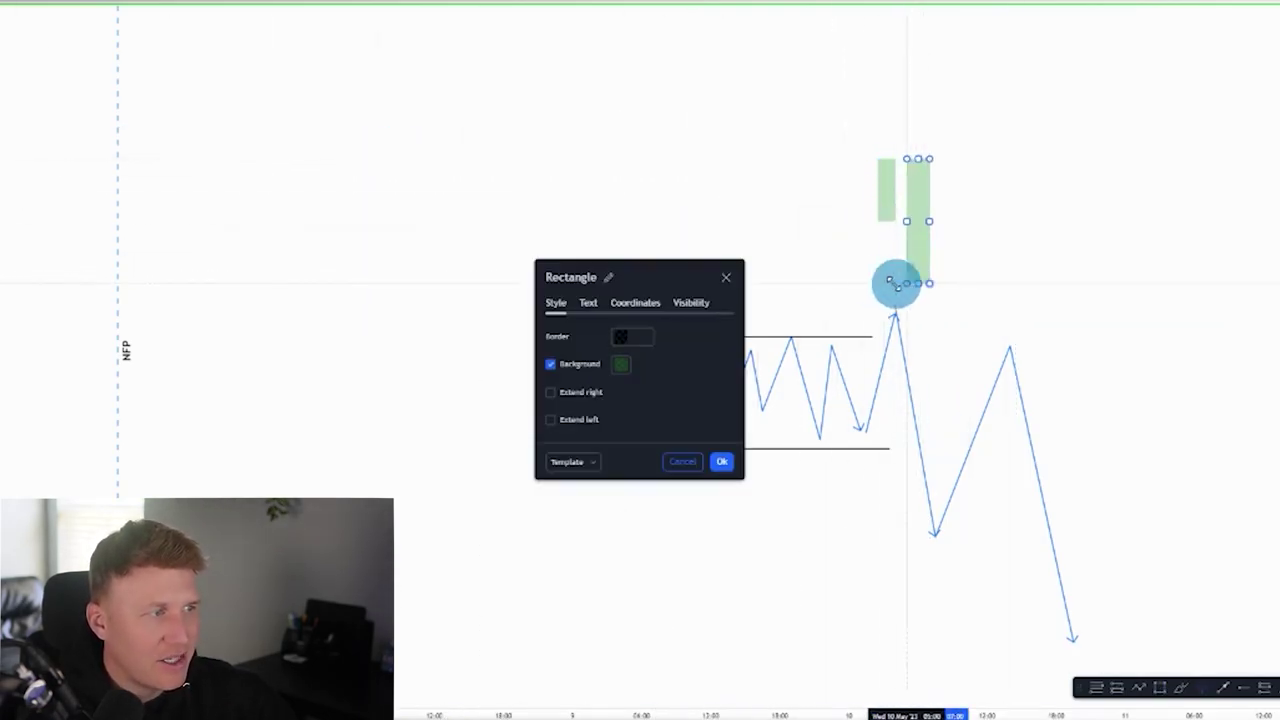
pyautogui.click(617, 366)
pyautogui.click(640, 402)
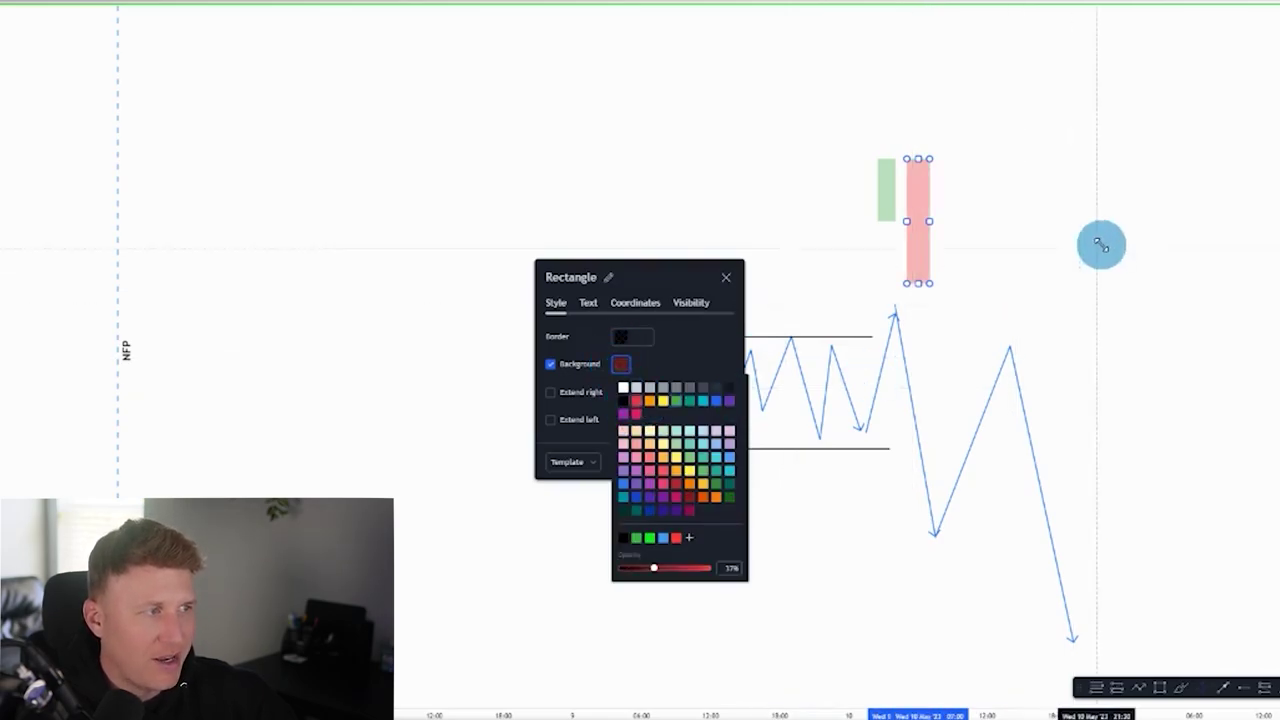
pyautogui.click(1100, 243)
pyautogui.moveTo(927, 248); pyautogui.dragTo(929, 245)
pyautogui.click(1008, 224)
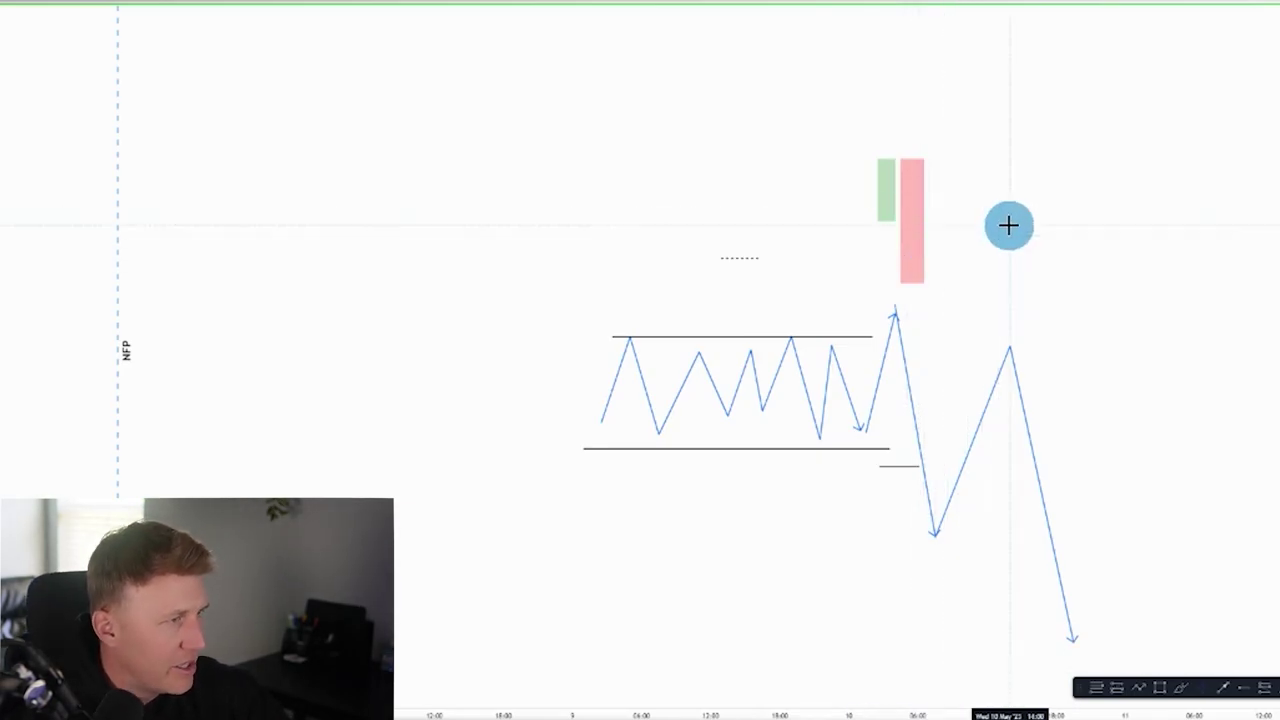
# Step: Place a red horizontal ray at the base of the green rectangle, extending across the red one
pyautogui.click(902, 190)
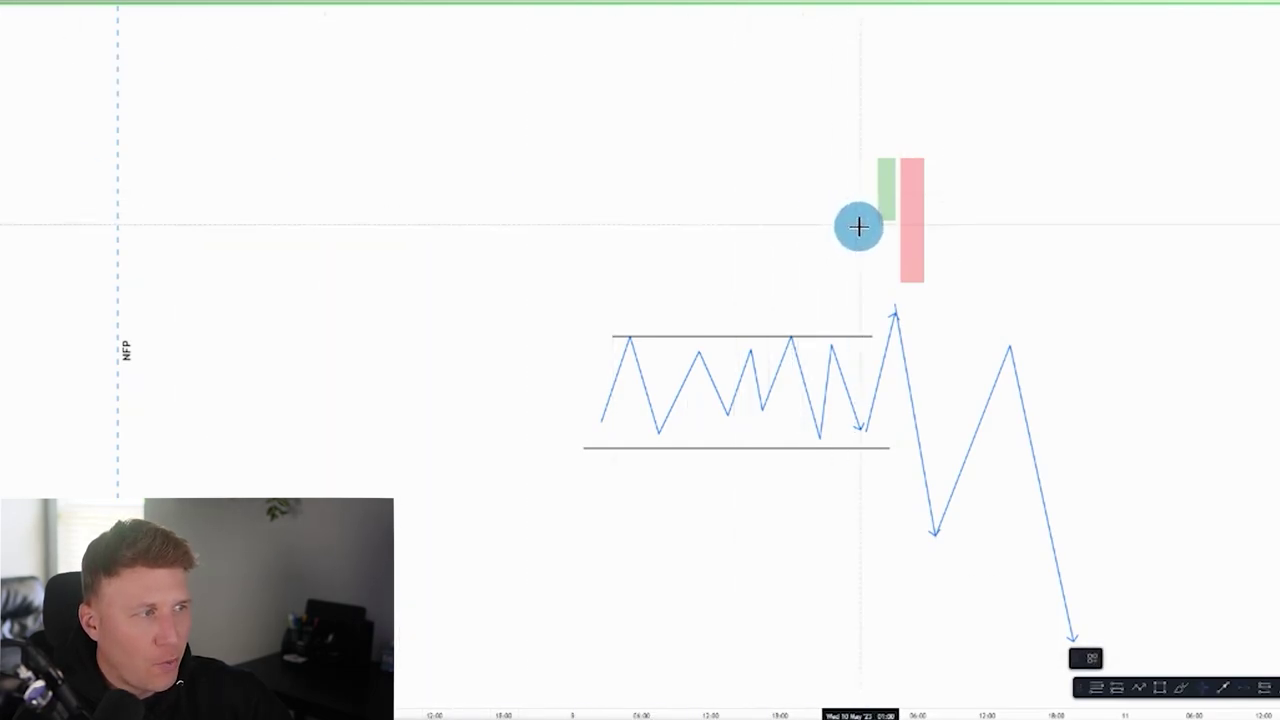
pyautogui.moveTo(892, 162); pyautogui.dragTo(885, 222)
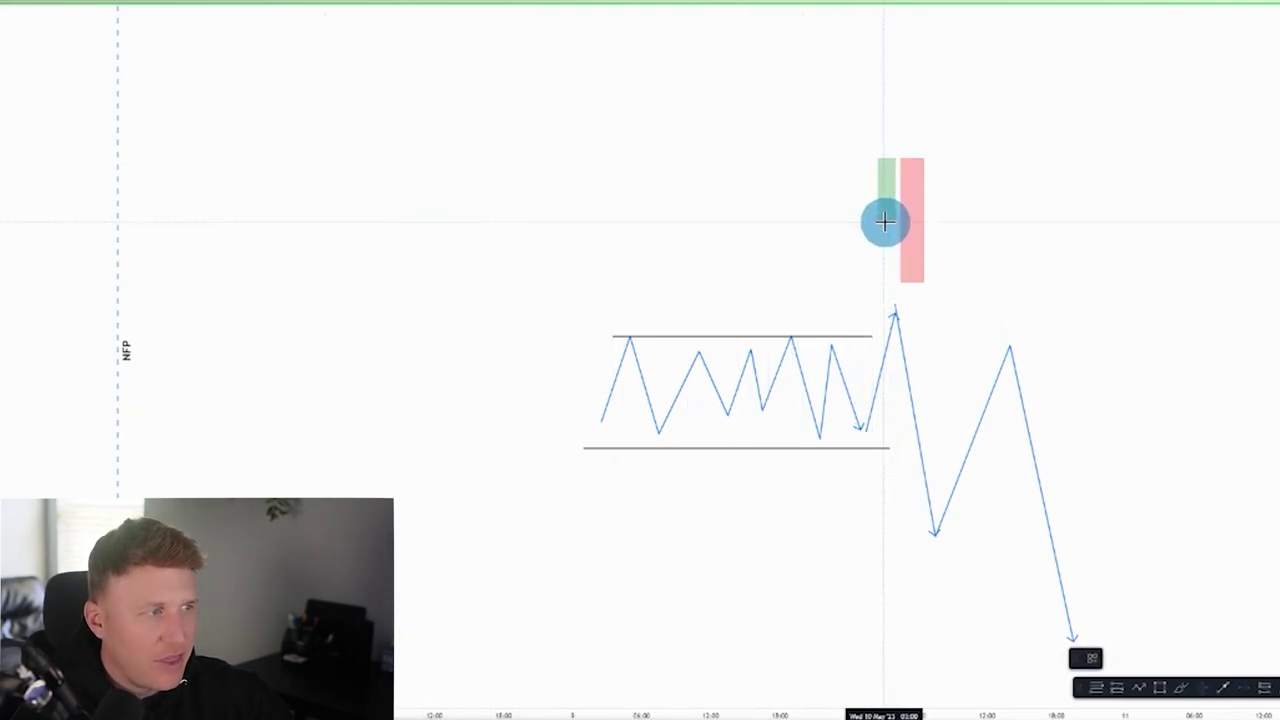
pyautogui.click(890, 218)
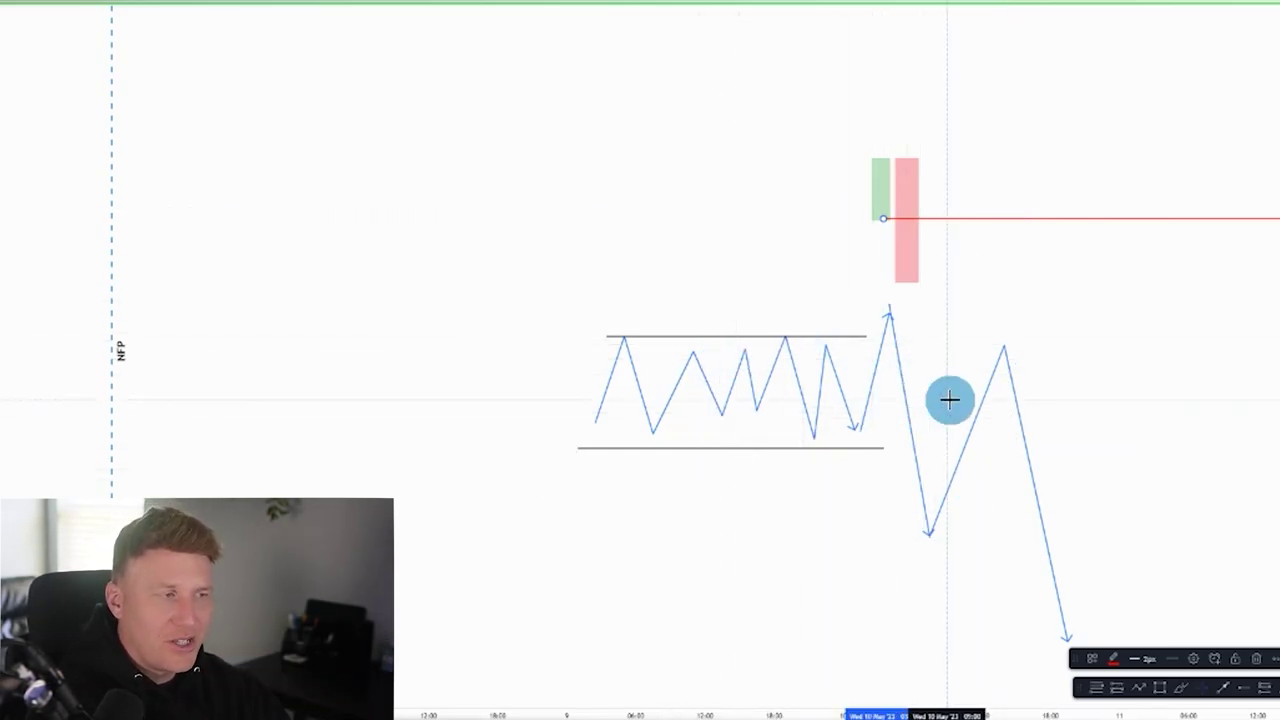
pyautogui.click(914, 237)
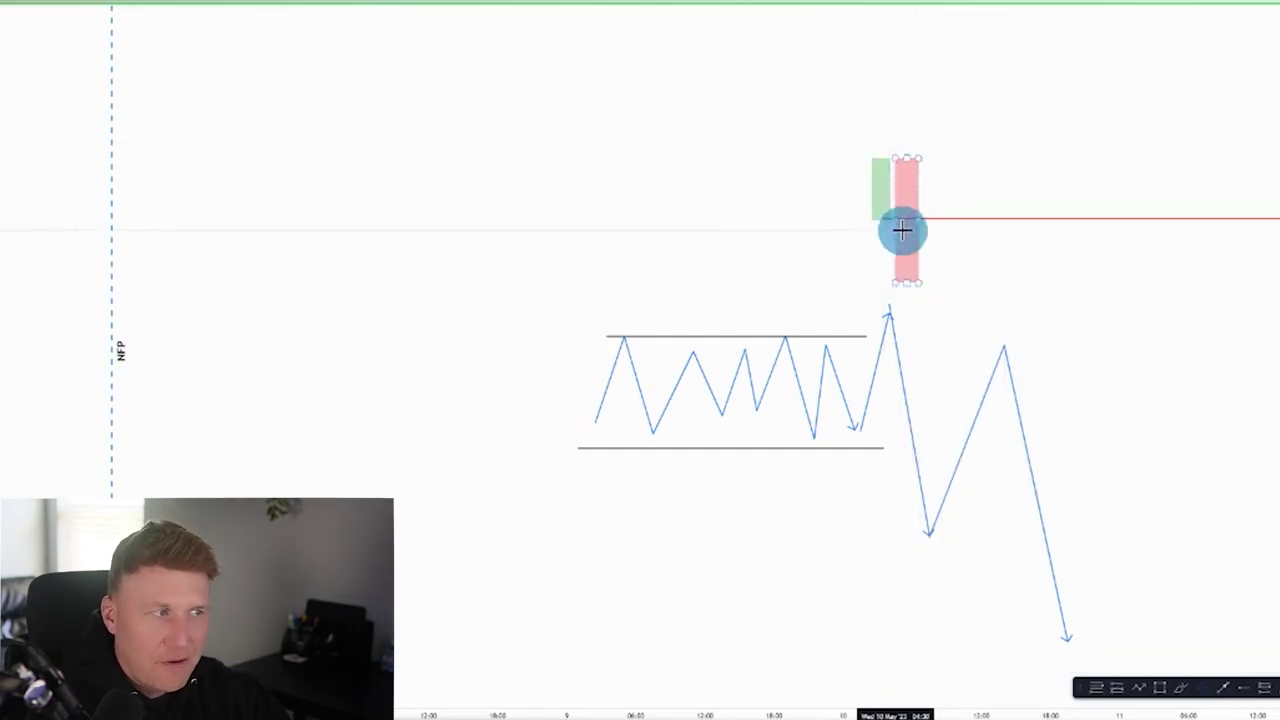
pyautogui.click(1064, 377)
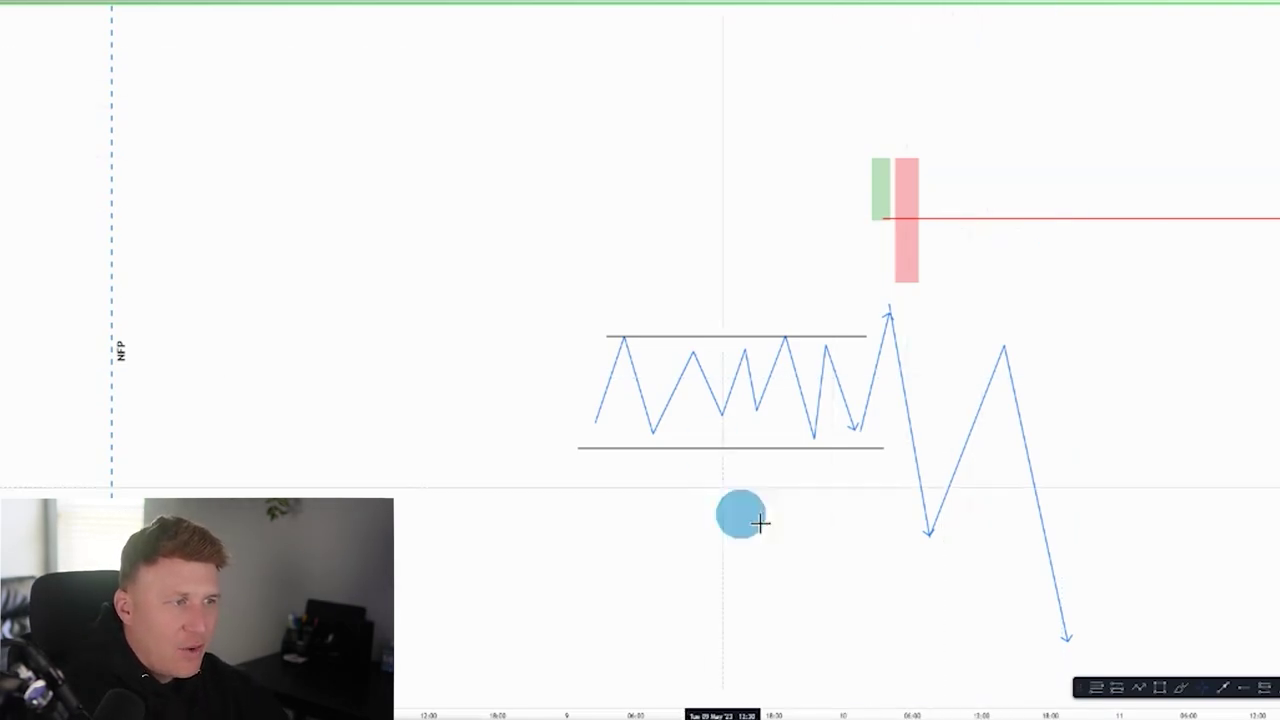
# Step: Bring the candlestick price action around the ADP and FOMC event markers into view
pyautogui.moveTo(1072, 351); pyautogui.dragTo(1072, 302)
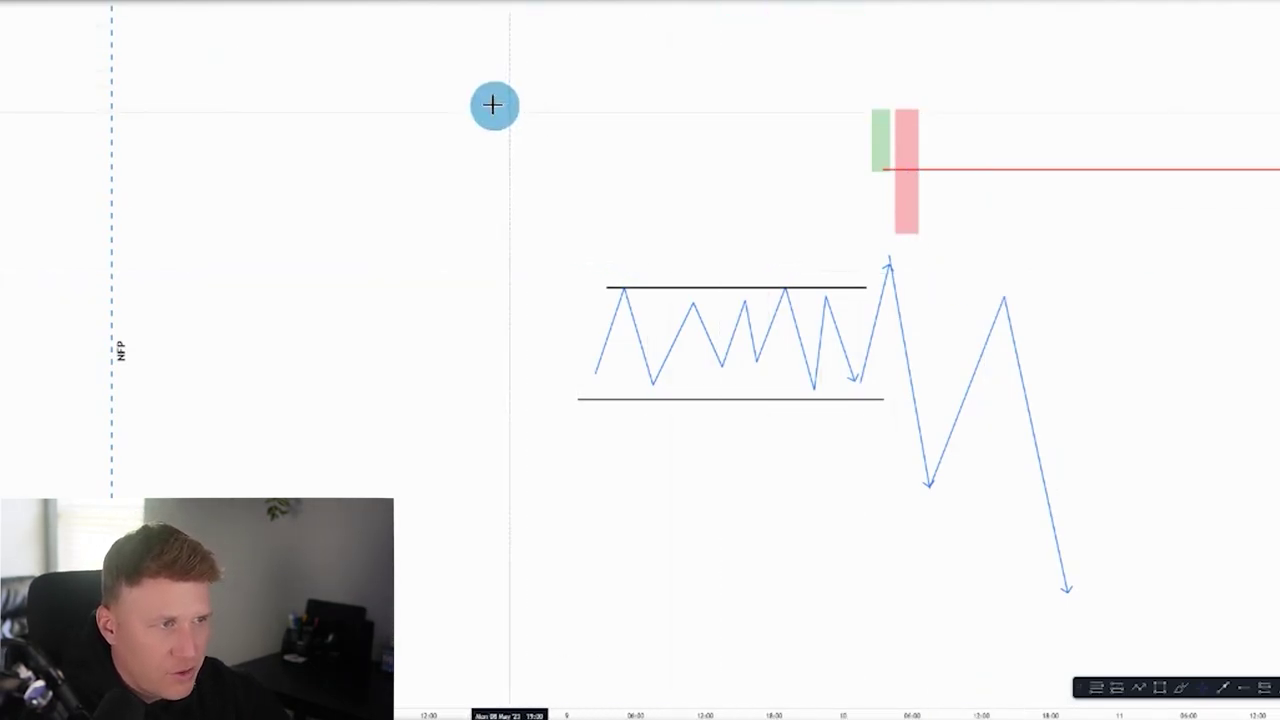
pyautogui.moveTo(434, 67); pyautogui.dragTo(934, 526)
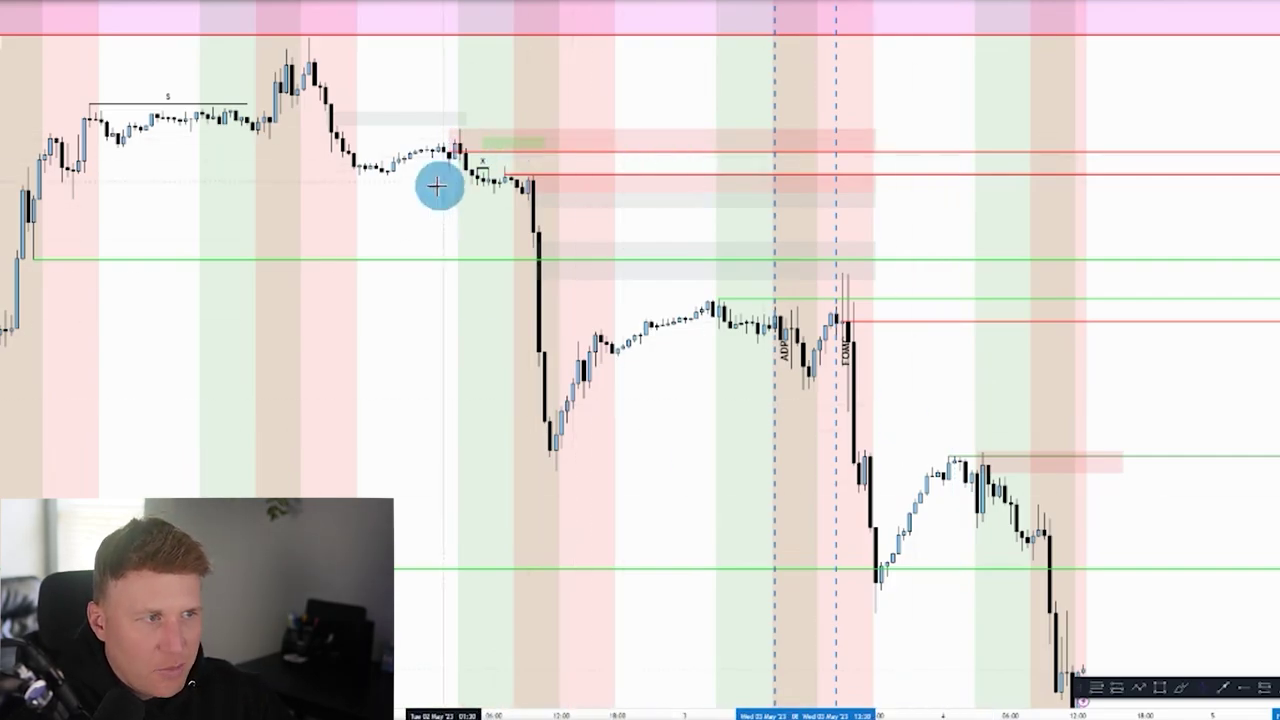
# Step: Delete the old zones, rays and ADP/FOMC event markers around the sell-off, plus the upper green horizontal line
pyautogui.moveTo(314, 90); pyautogui.dragTo(1255, 608)
pyautogui.press('Delete')
pyautogui.click(1010, 520)
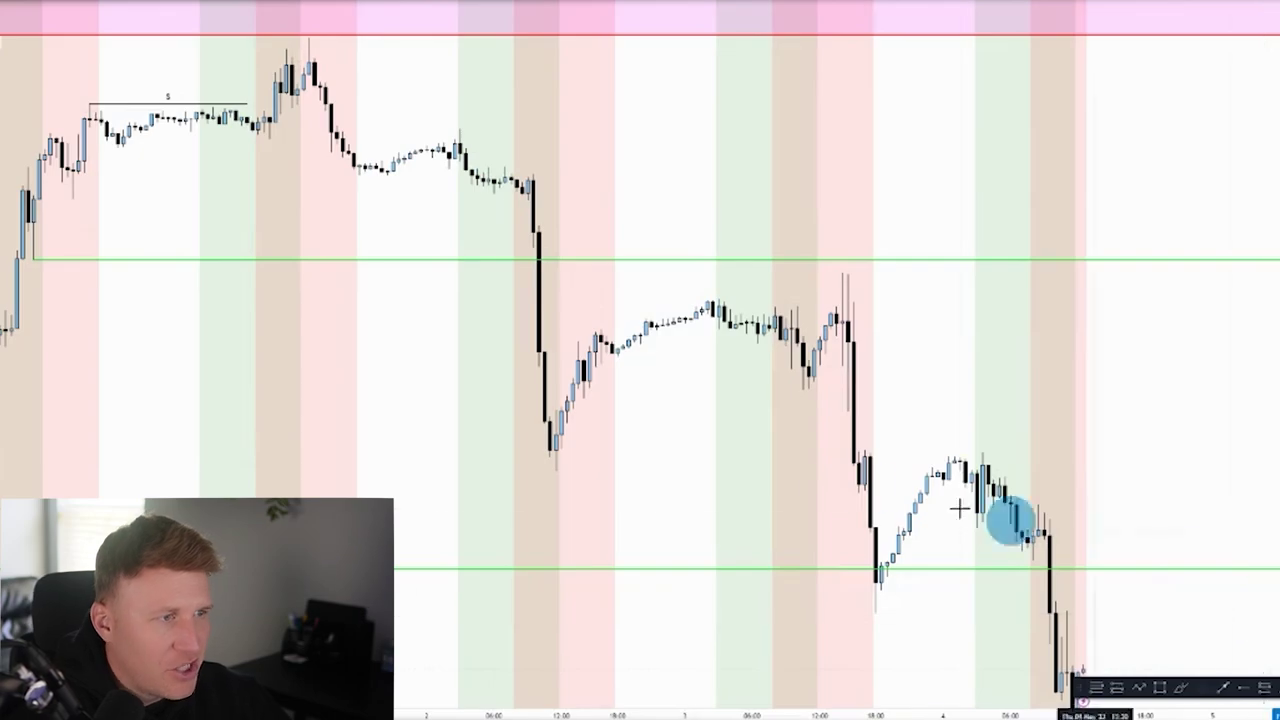
pyautogui.click(50, 262)
pyautogui.press('Delete')
pyautogui.click(120, 3)
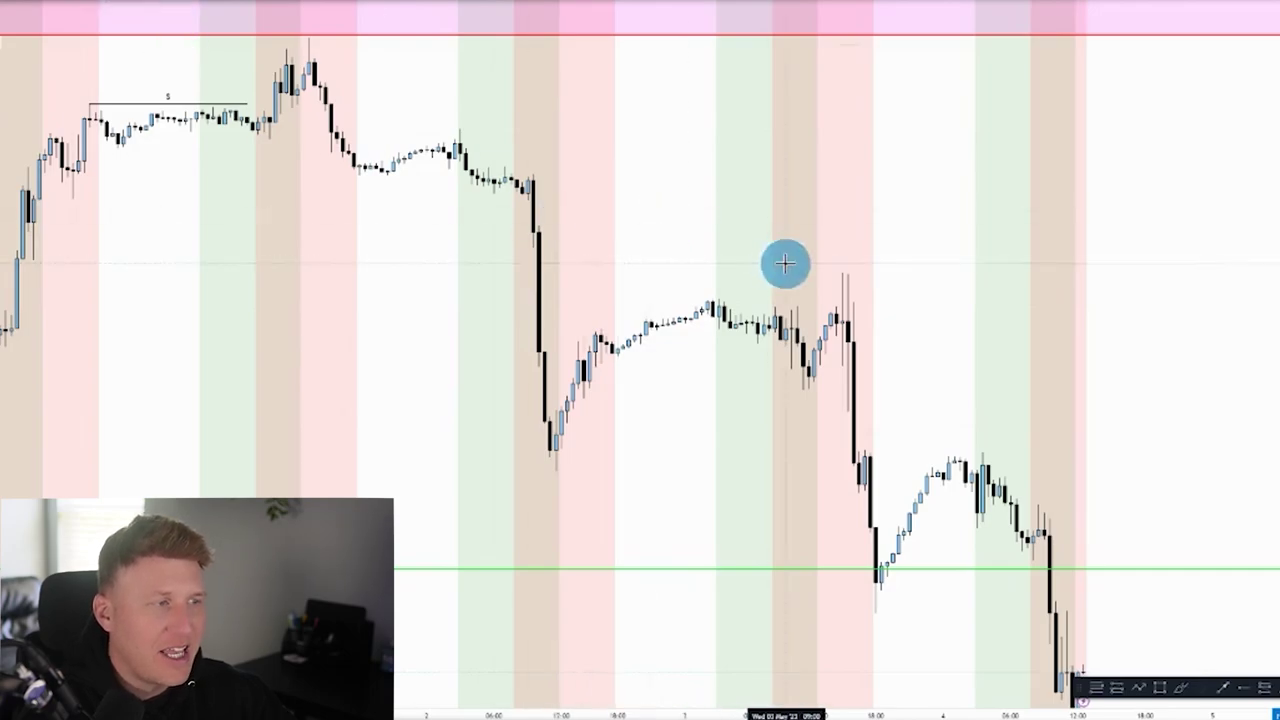
pyautogui.moveTo(786, 263); pyautogui.dragTo(772, 242)
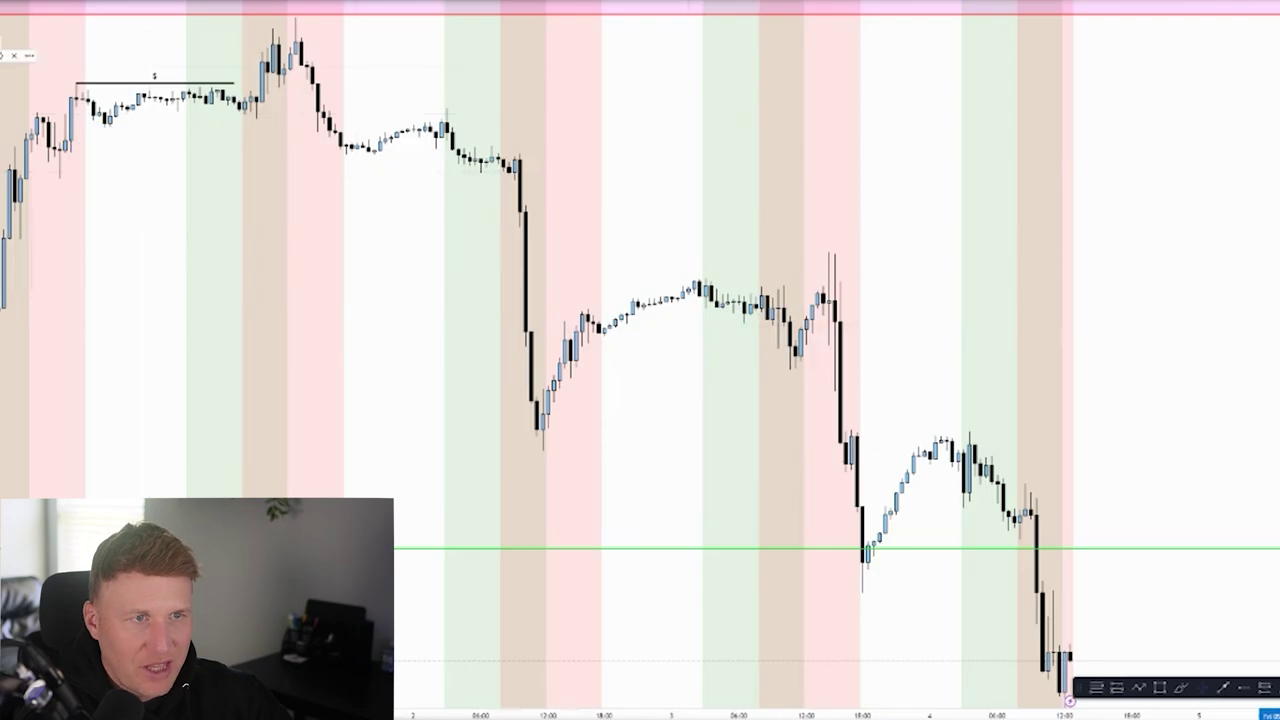
pyautogui.click(537, 438)
pyautogui.click(805, 343)
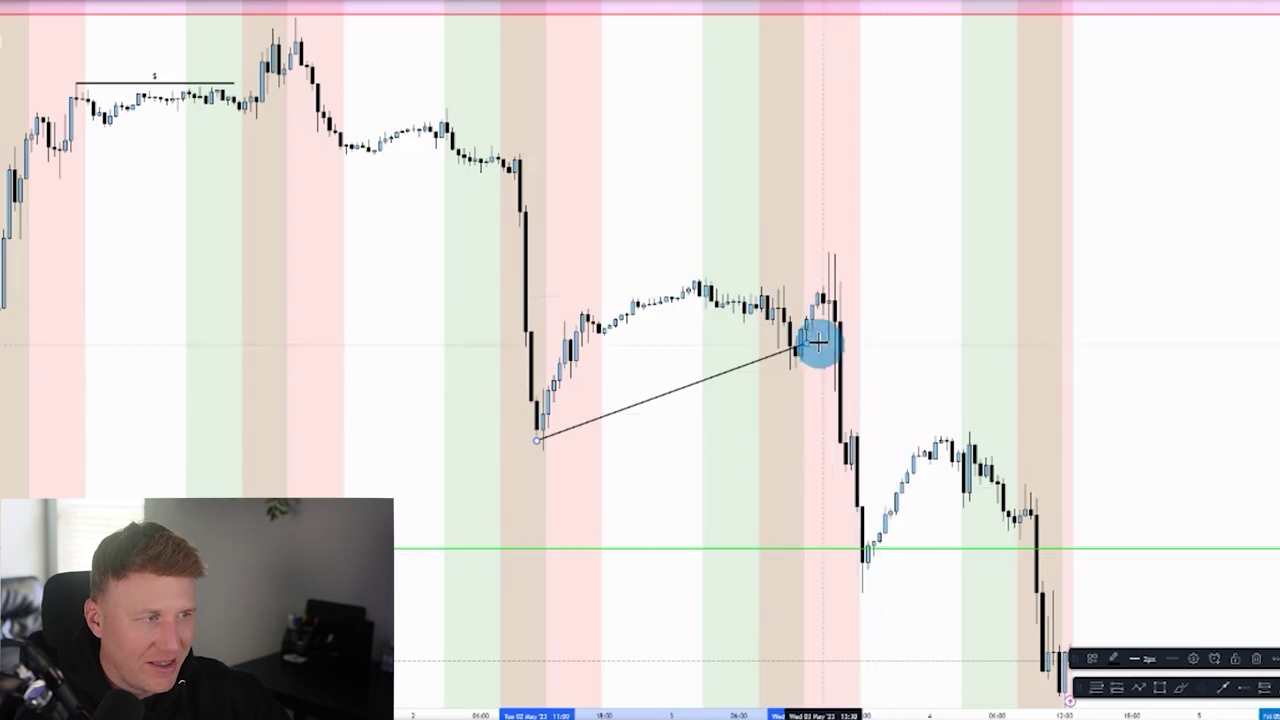
pyautogui.press('Delete')
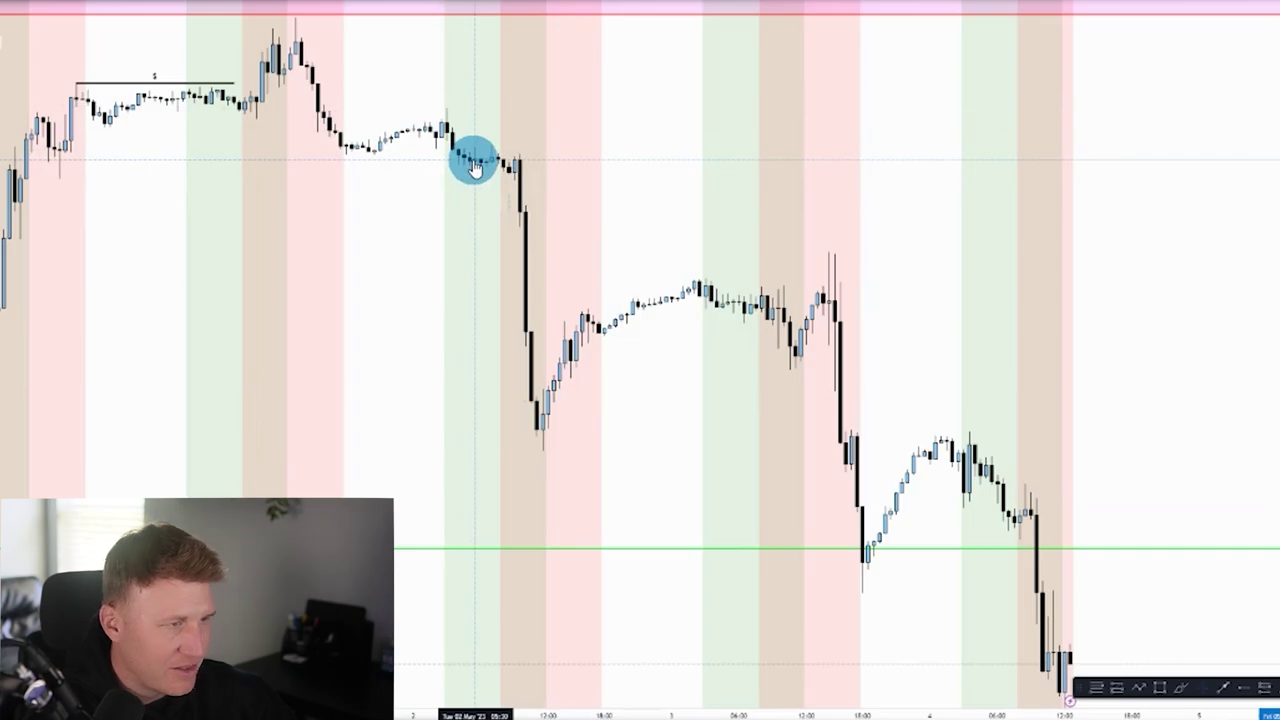
# Step: Mark the small consolidation after the drop from the peak with one horizontal line above its highs and a matching one below its lows
pyautogui.scroll(-2, 443, 171)
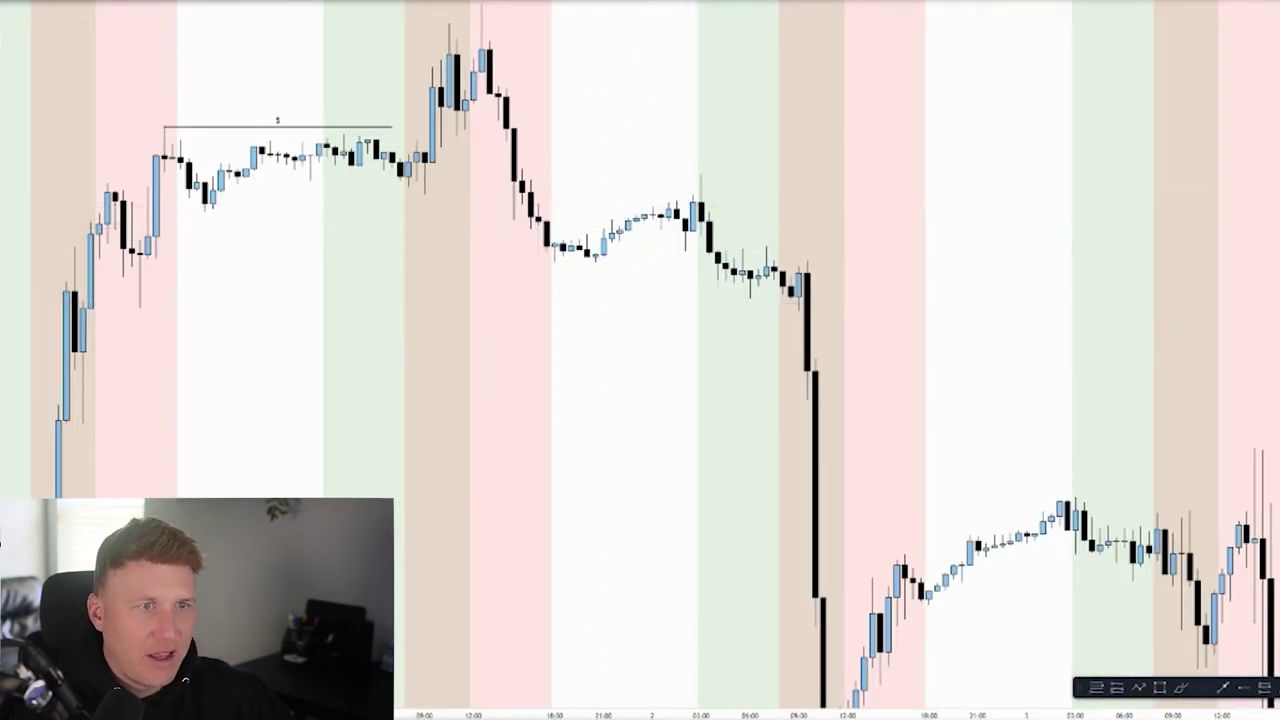
pyautogui.click(672, 202)
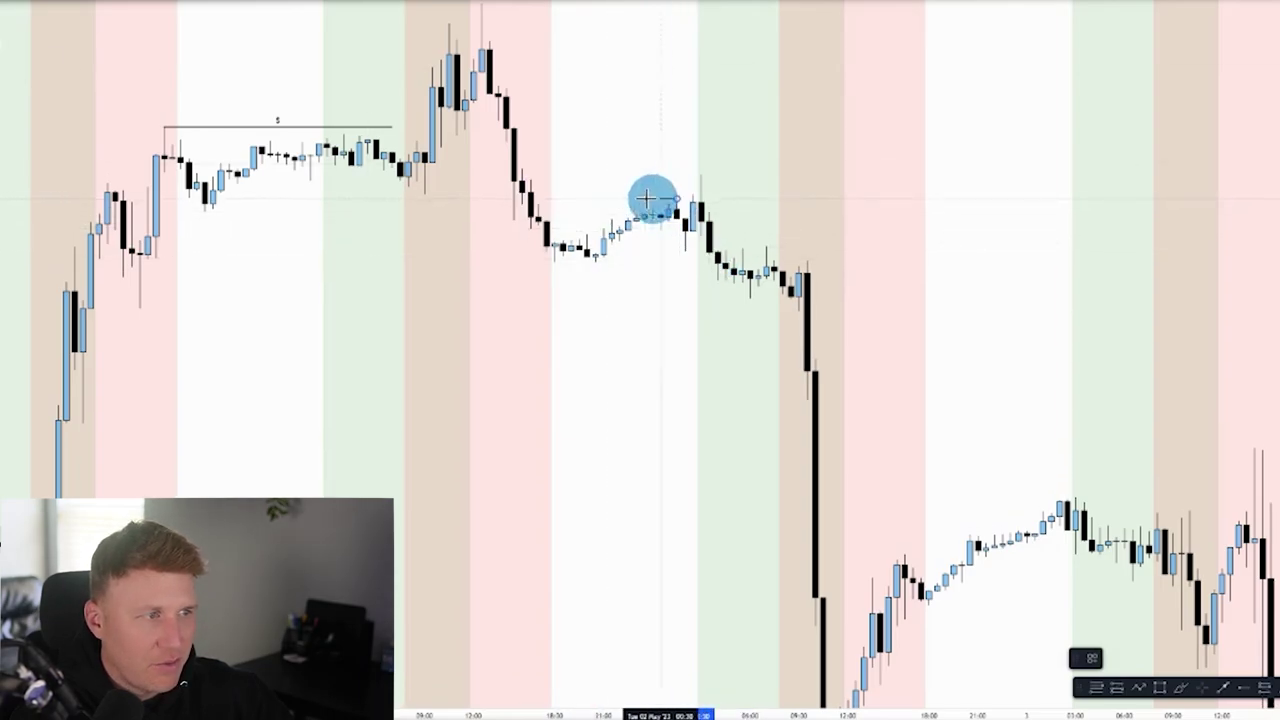
pyautogui.click(548, 200)
pyautogui.moveTo(576, 196); pyautogui.dragTo(586, 264)
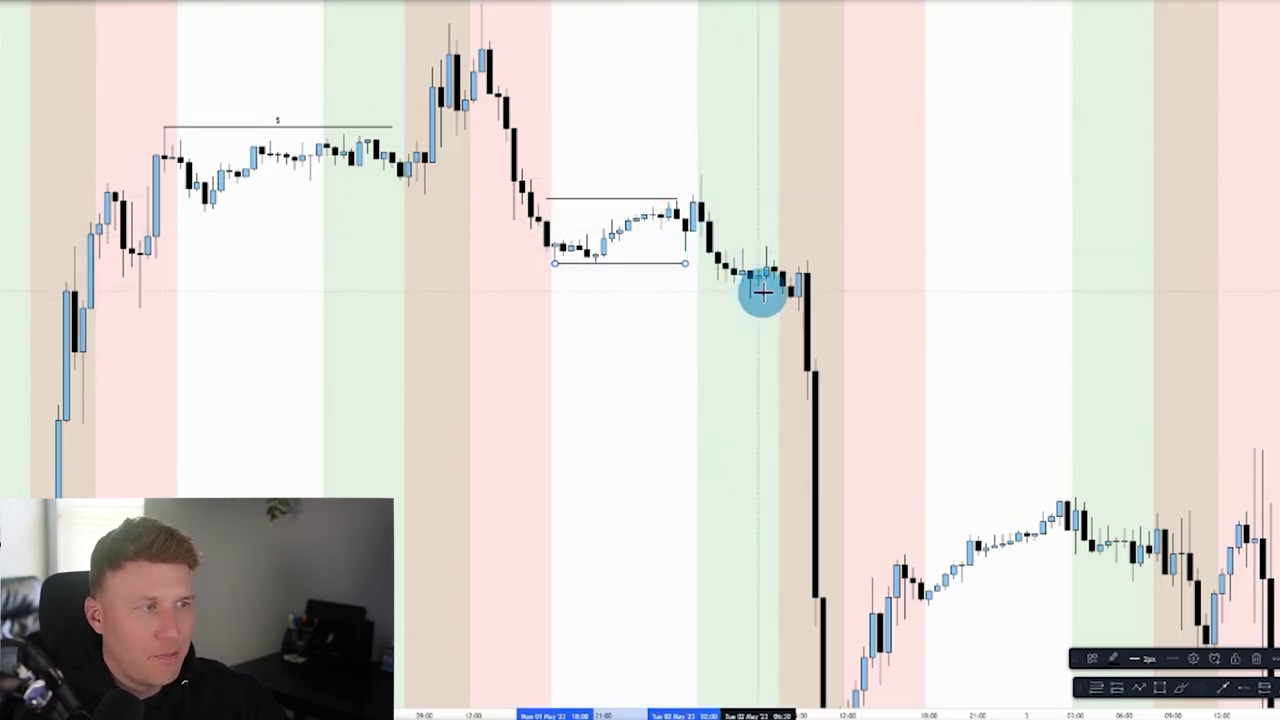
# Step: Mark the consolidation that follows the large 2 May sell-off with horizontal lines along its high and low
pyautogui.moveTo(814, 289); pyautogui.dragTo(767, 229)
pyautogui.moveTo(817, 627); pyautogui.dragTo(734, 499)
pyautogui.moveTo(1252, 363); pyautogui.dragTo(1100, 363)
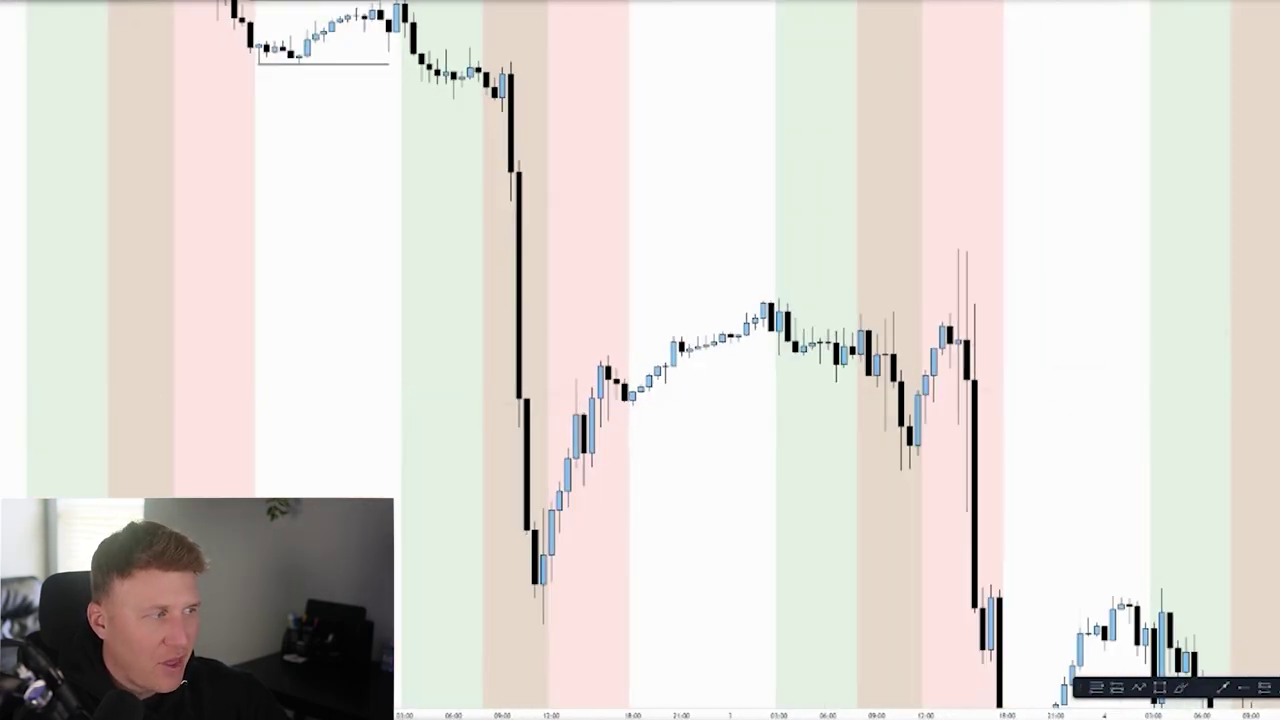
pyautogui.moveTo(1278, 363); pyautogui.dragTo(1278, 470)
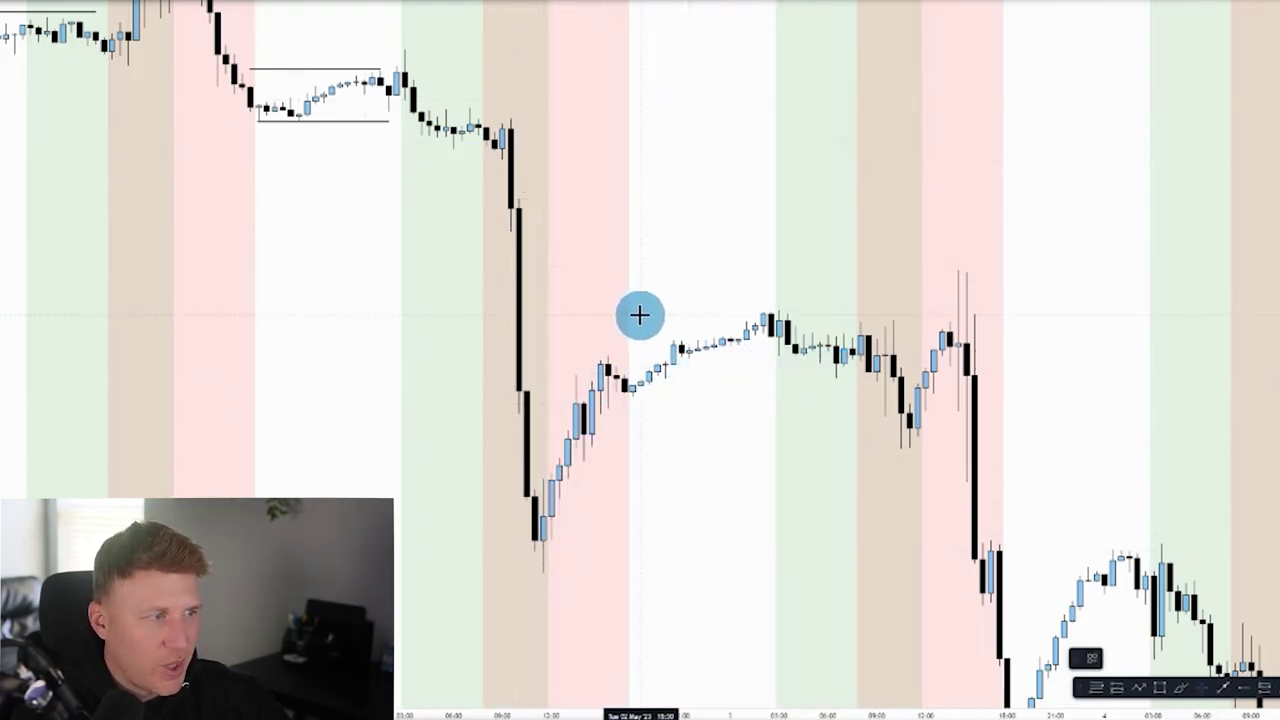
pyautogui.moveTo(646, 309)
pyautogui.mouseDown()
pyautogui.moveTo(908, 306)
pyautogui.moveTo(860, 443)
pyautogui.moveTo(810, 452)
pyautogui.moveTo(903, 446)
pyautogui.moveTo(846, 446)
pyautogui.moveTo(890, 430)
pyautogui.moveTo(857, 306)
pyautogui.mouseUp()
# Step: Examine the wicks above the 3 May range, the sell-off that follows and the retracement into 4 May
pyautogui.moveTo(1037, 449); pyautogui.dragTo(866, 274)
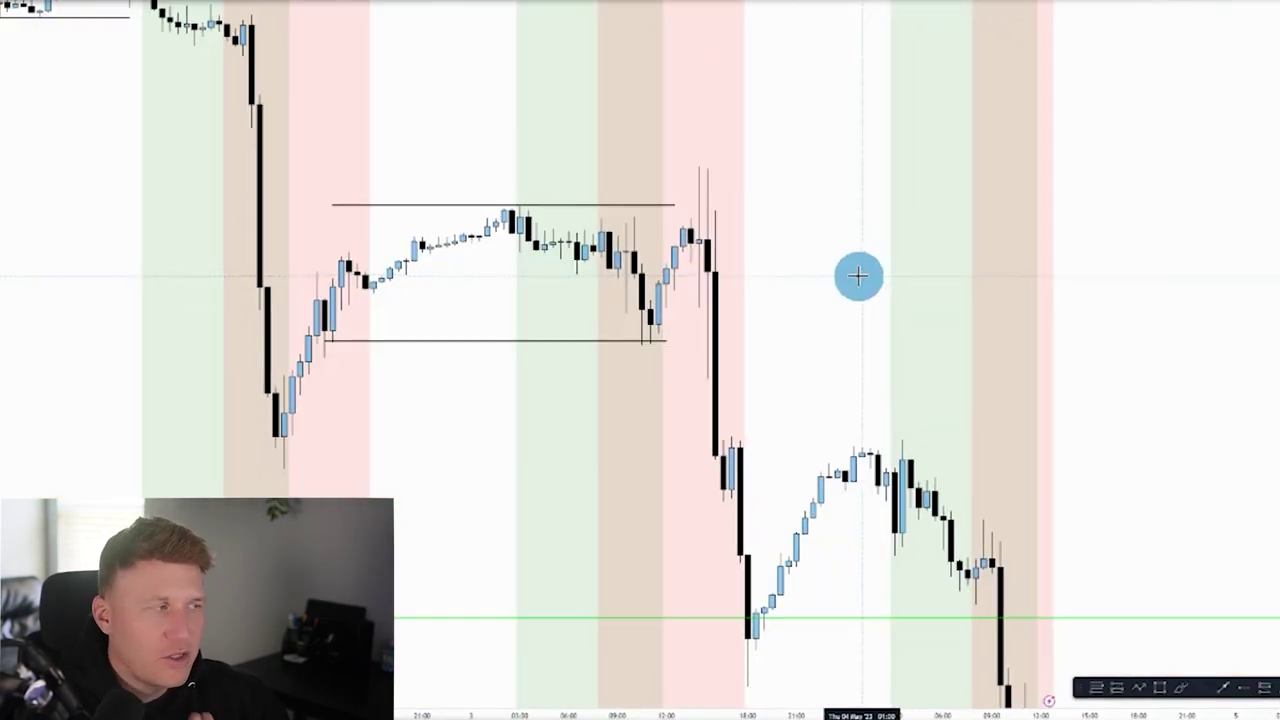
pyautogui.moveTo(846, 356); pyautogui.dragTo(850, 329)
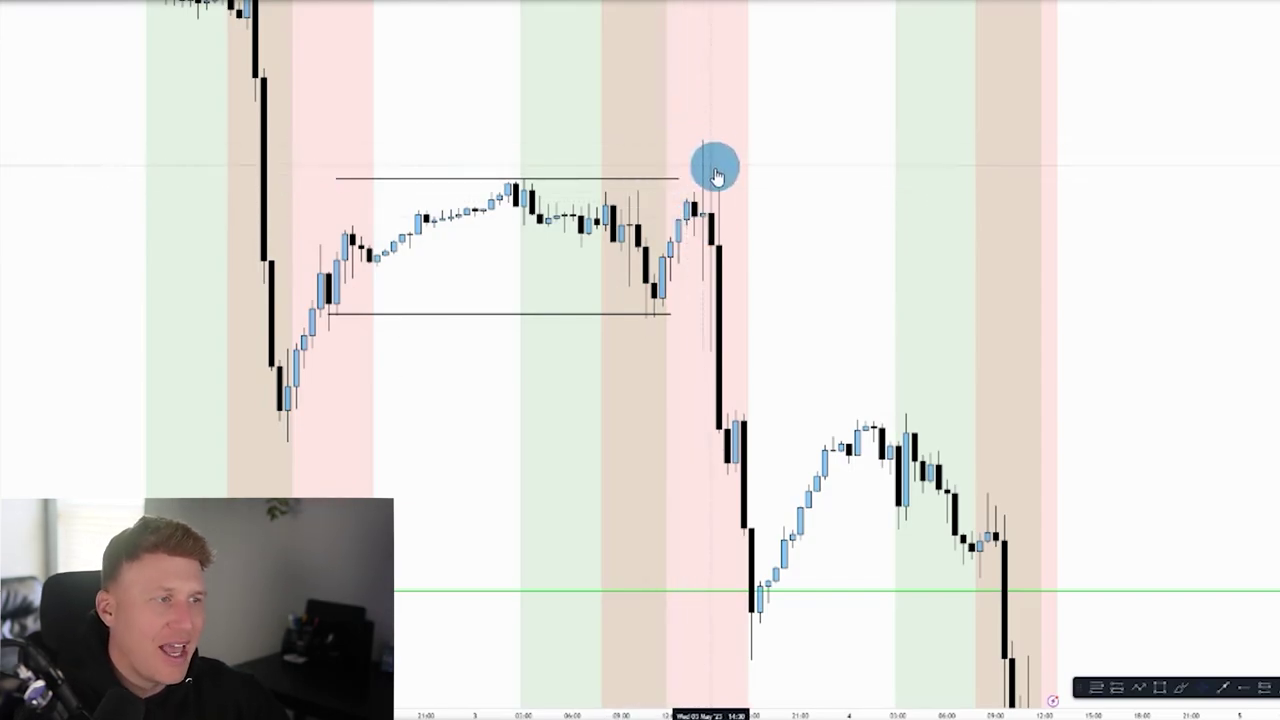
pyautogui.moveTo(807, 400); pyautogui.dragTo(772, 370)
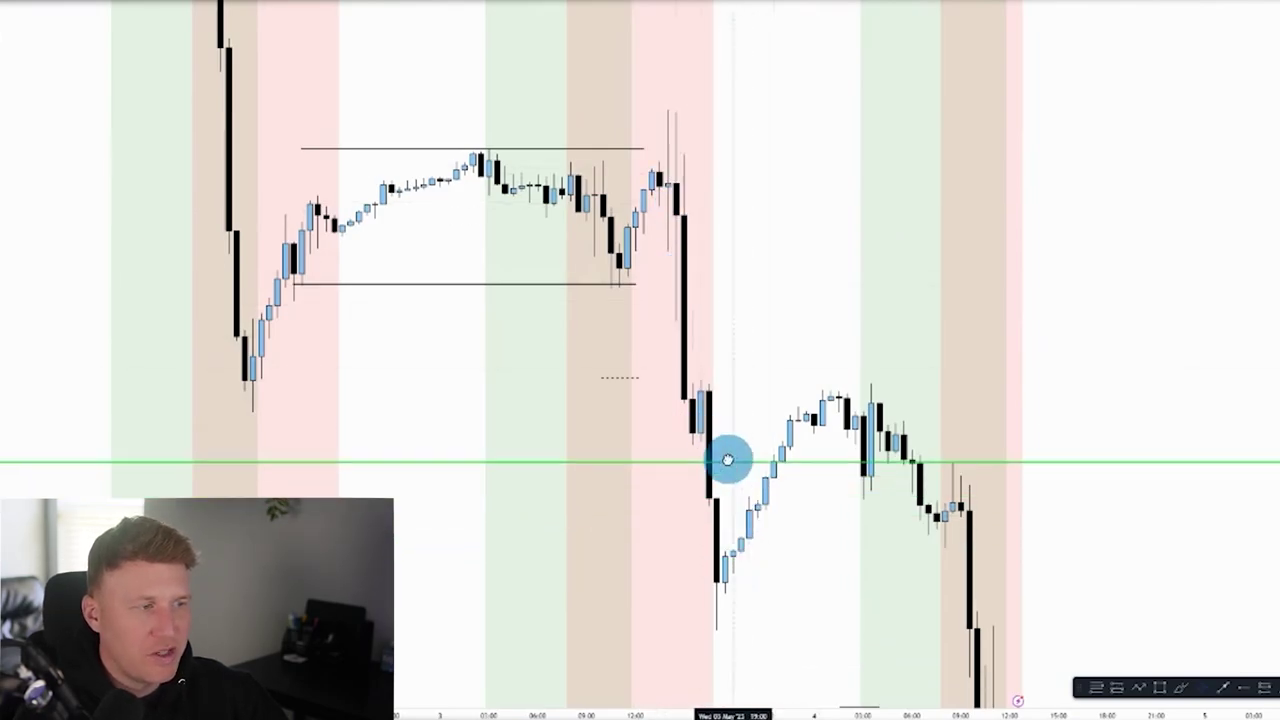
pyautogui.scroll(3, 905, 372)
pyautogui.scroll(-3, 905, 372)
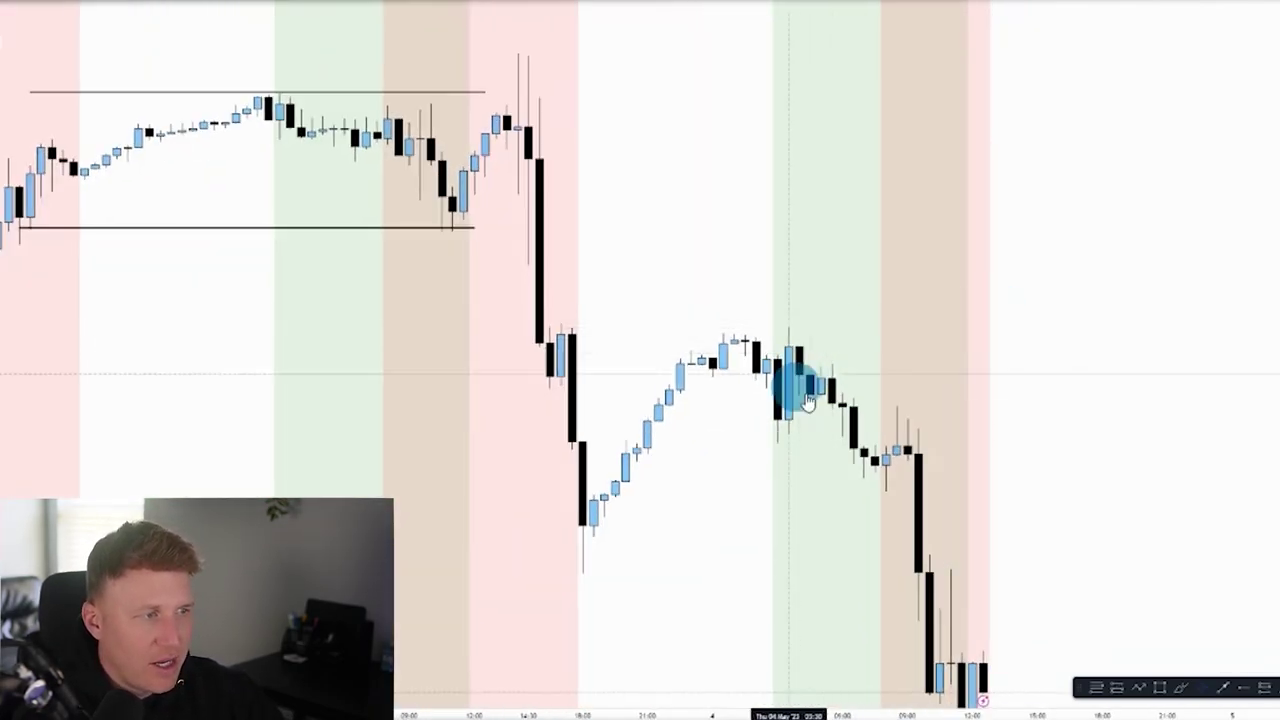
pyautogui.scroll(5, 1114, 517)
pyautogui.scroll(2, 1112, 425)
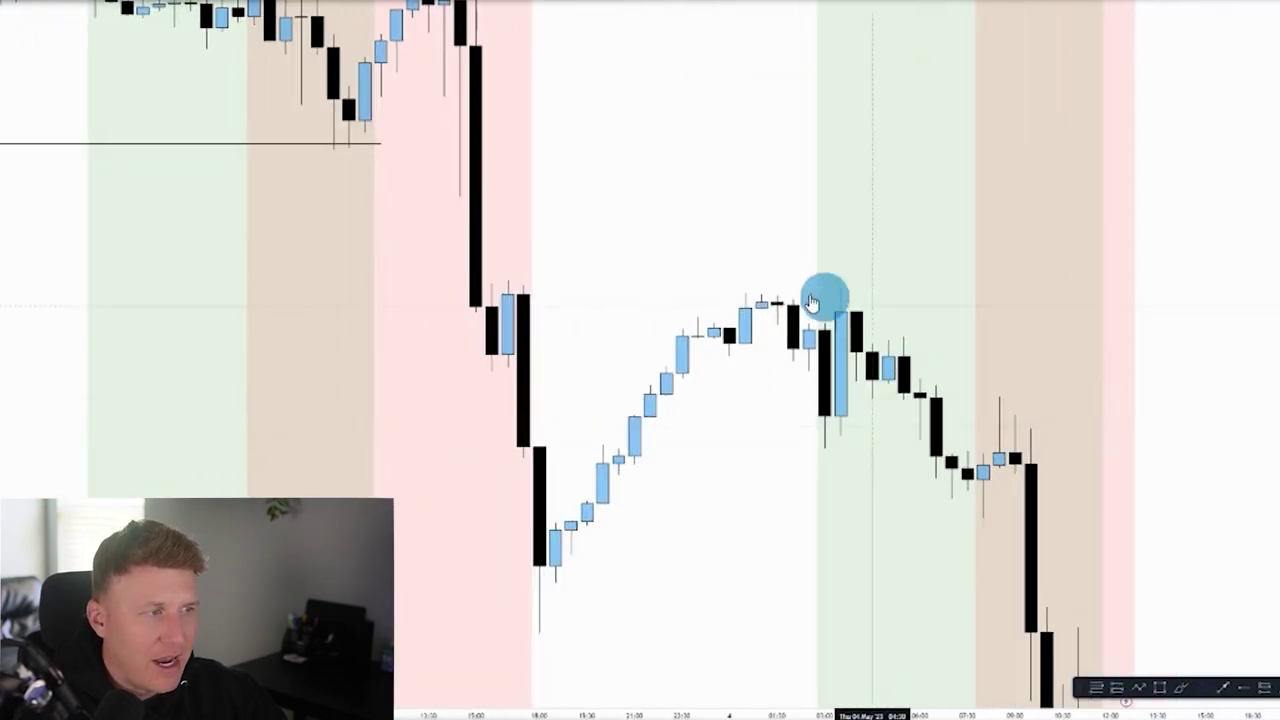
pyautogui.moveTo(761, 319); pyautogui.dragTo(582, 221)
# Step: Draw horizontal lines at the high and low of the overnight consolidation leading into 4 May
pyautogui.click(1000, 310)
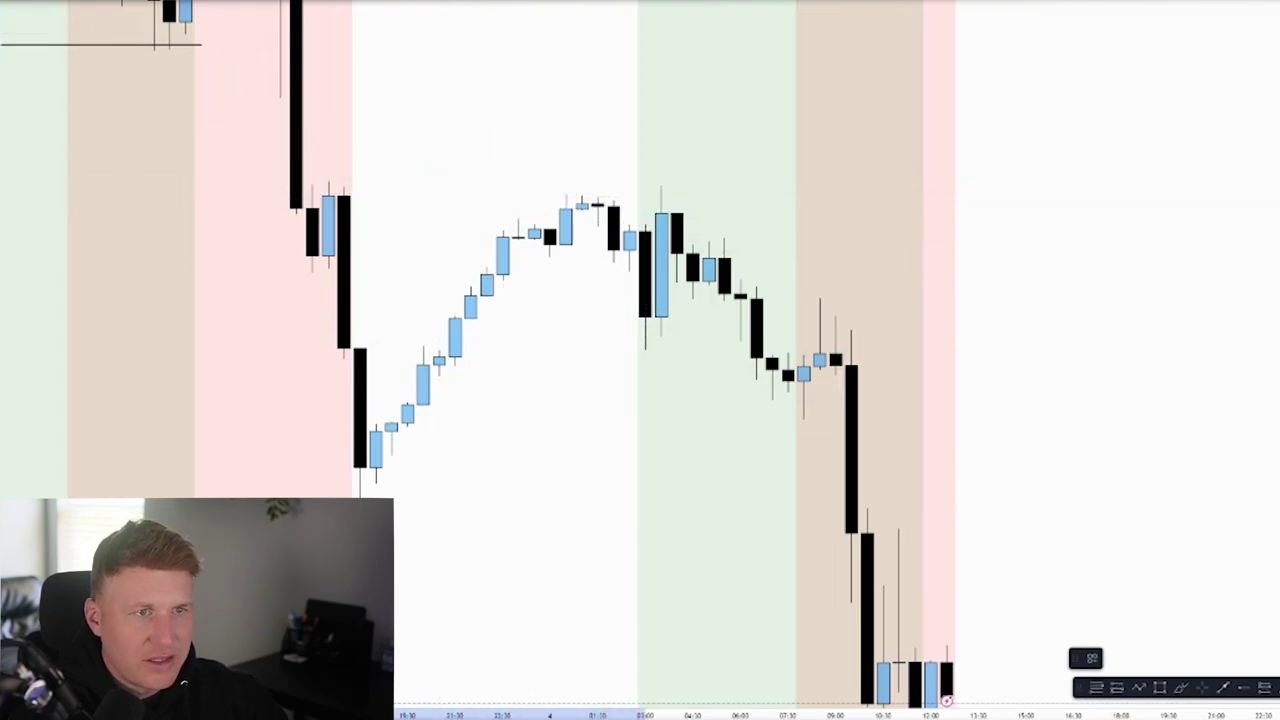
pyautogui.click(630, 195)
pyautogui.moveTo(630, 195); pyautogui.dragTo(537, 189)
pyautogui.click(551, 187)
pyautogui.click(362, 187)
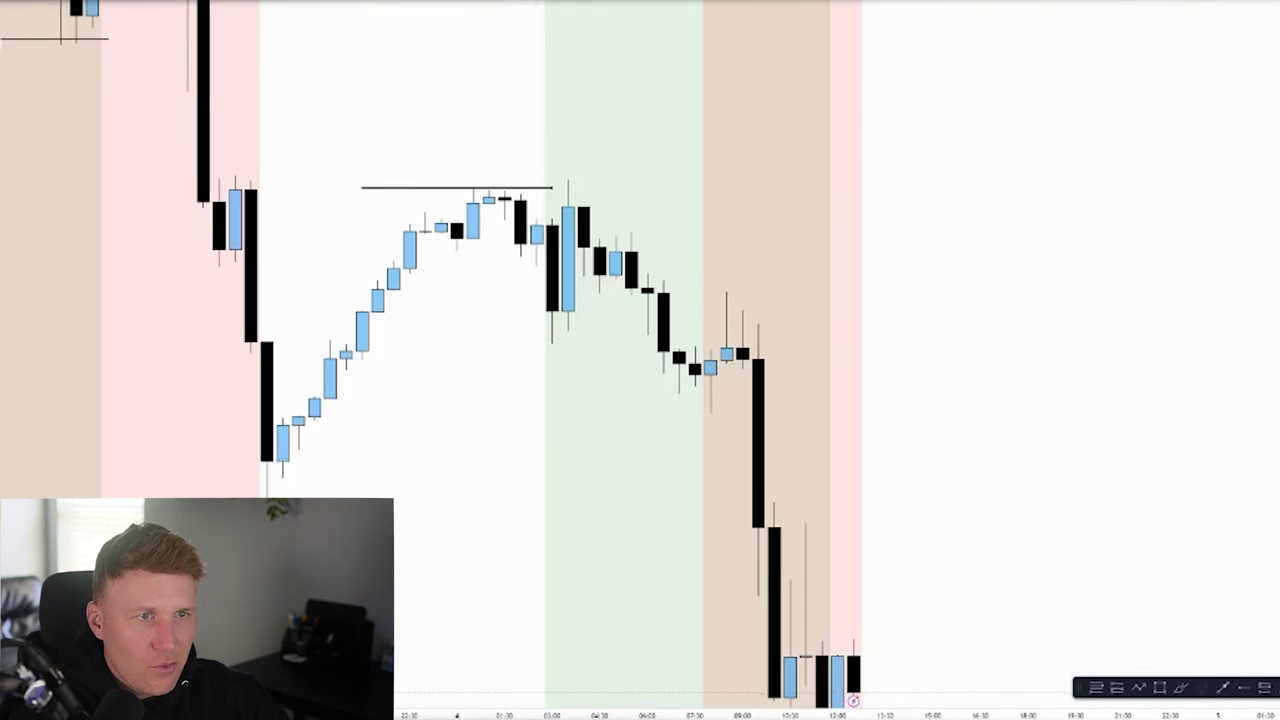
pyautogui.click(394, 345)
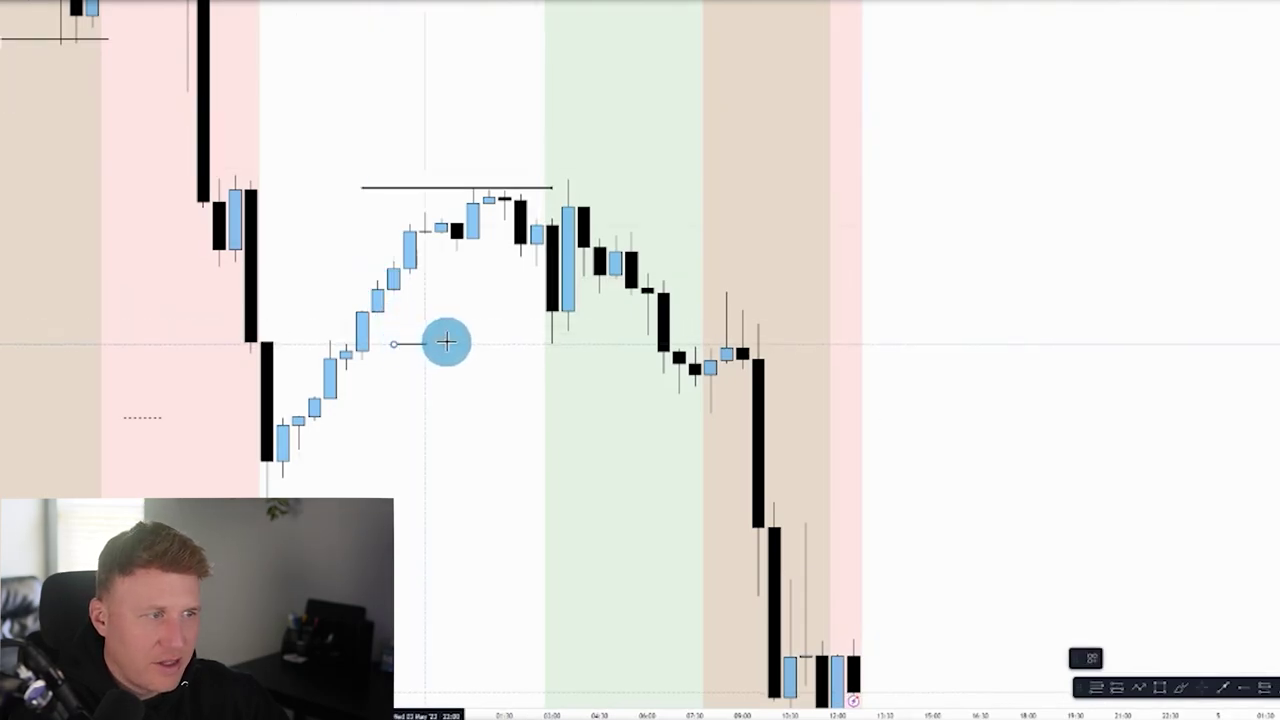
pyautogui.click(552, 345)
# Step: Switch the chart to a shorter candle interval and examine the 4 May fakeout, retracement and continuation lower
pyautogui.scroll(1, 1166, 356)
pyautogui.moveTo(742, 330)
pyautogui.mouseDown()
pyautogui.moveTo(1129, 371)
pyautogui.moveTo(873, 256)
pyautogui.mouseUp()
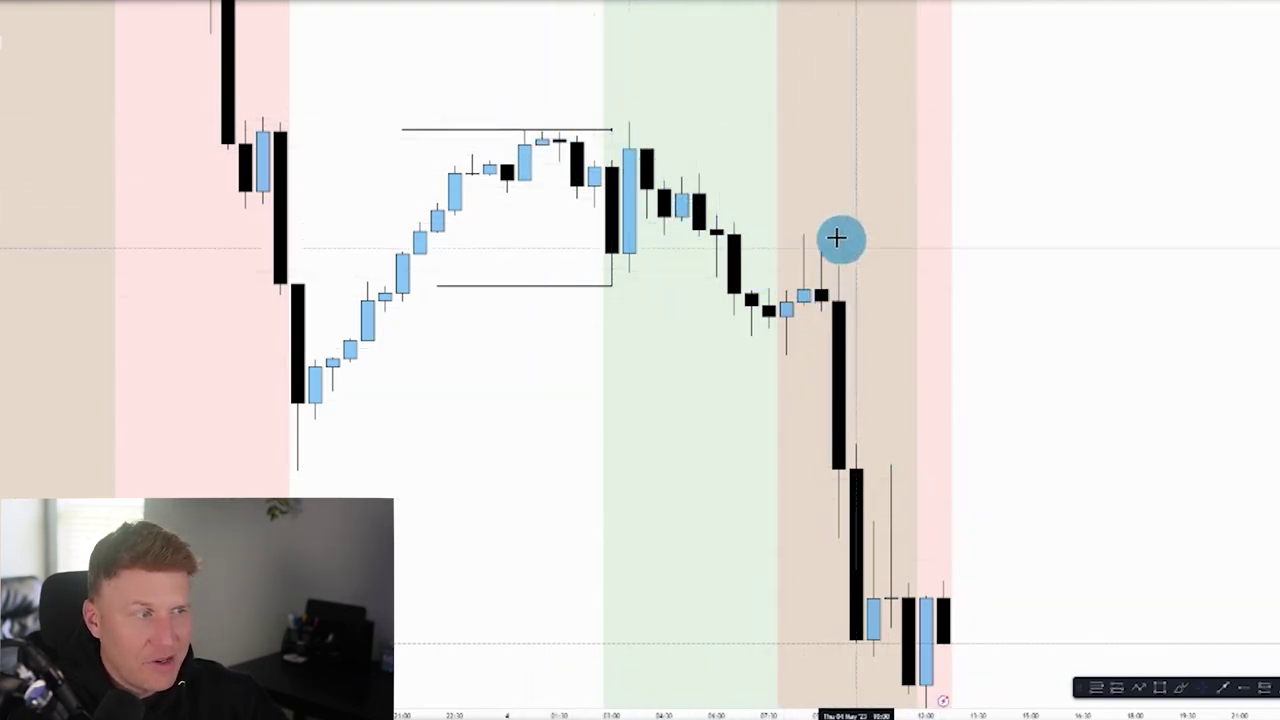
pyautogui.moveTo(937, 357); pyautogui.dragTo(930, 317)
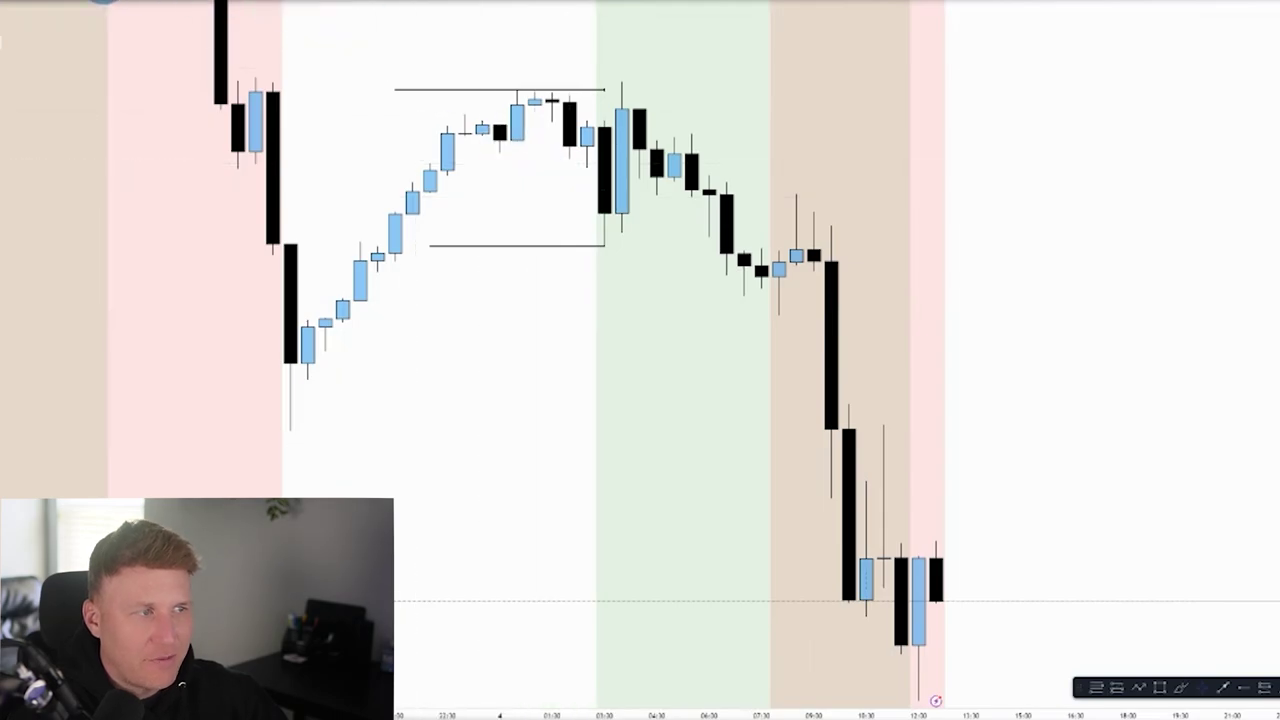
pyautogui.click(104, 2)
pyautogui.scroll(-3, 326, 154)
pyautogui.moveTo(1053, 328); pyautogui.dragTo(887, 317)
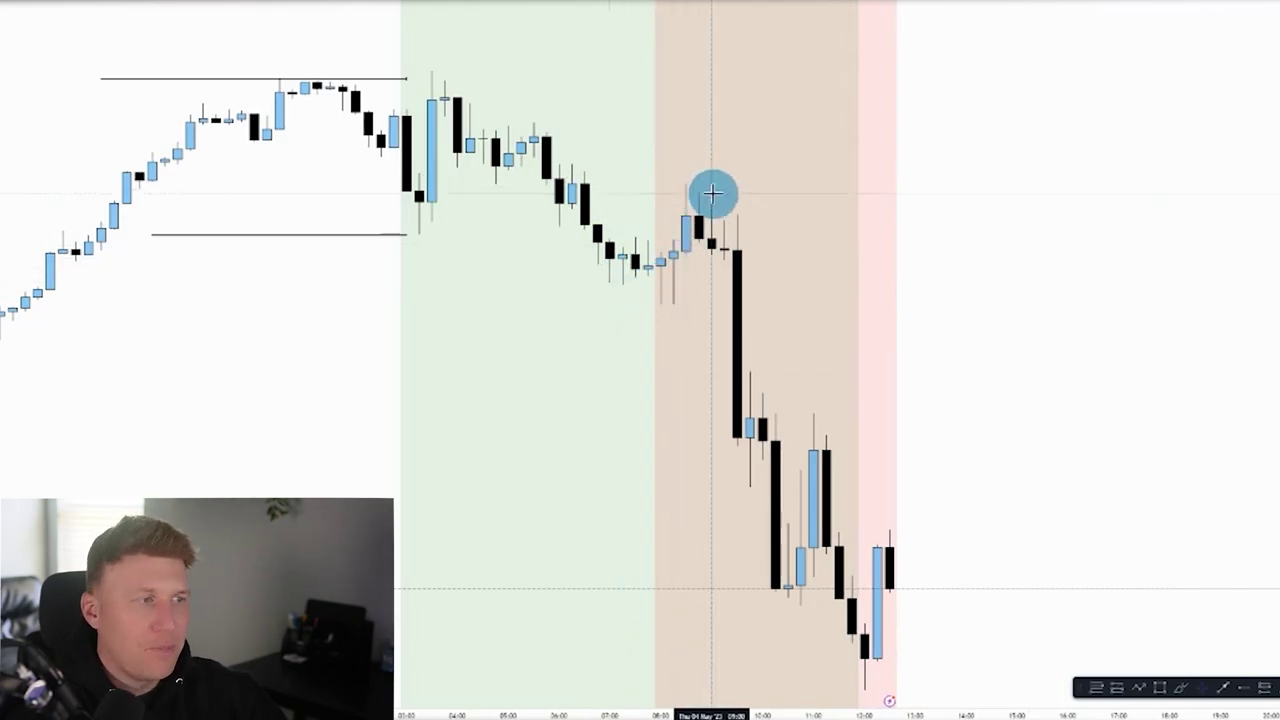
pyautogui.moveTo(890, 714); pyautogui.dragTo(1092, 714)
pyautogui.moveTo(1274, 374); pyautogui.dragTo(1274, 462)
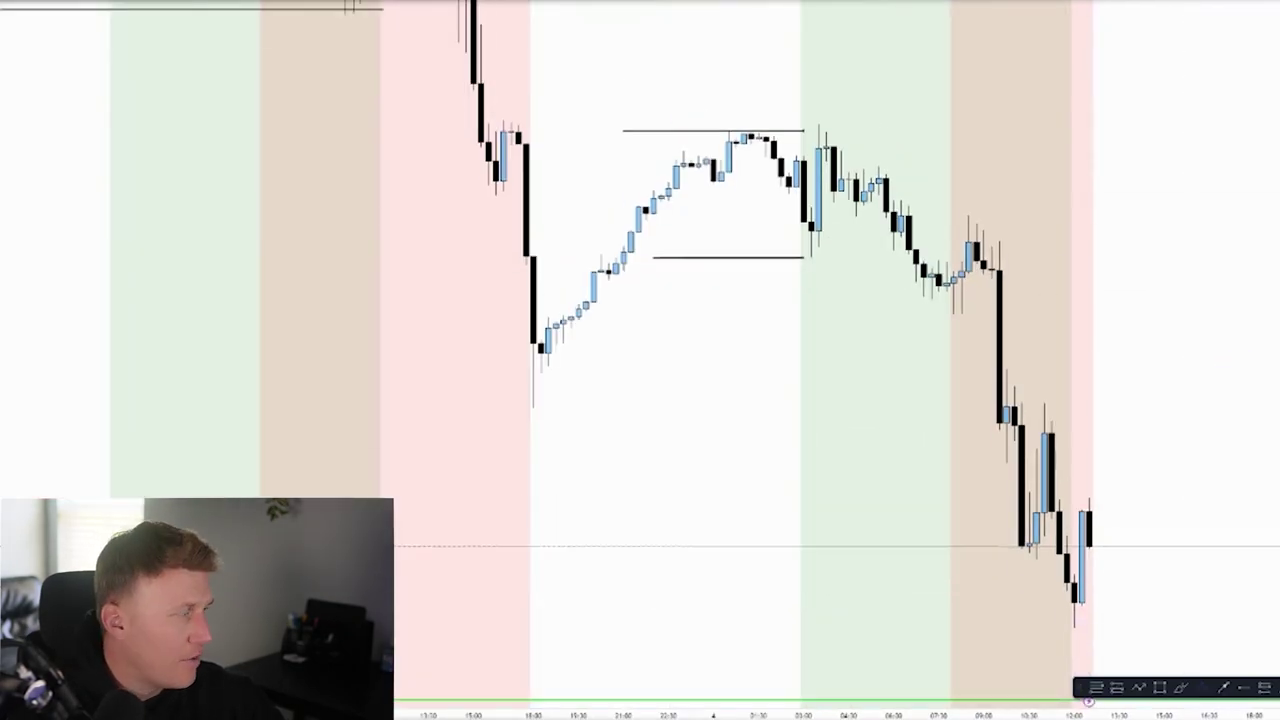
# Step: Draw a horizontal line along the highs of the flat overnight consolidation leading into 26 April
pyautogui.scroll(-3, 1150, 370)
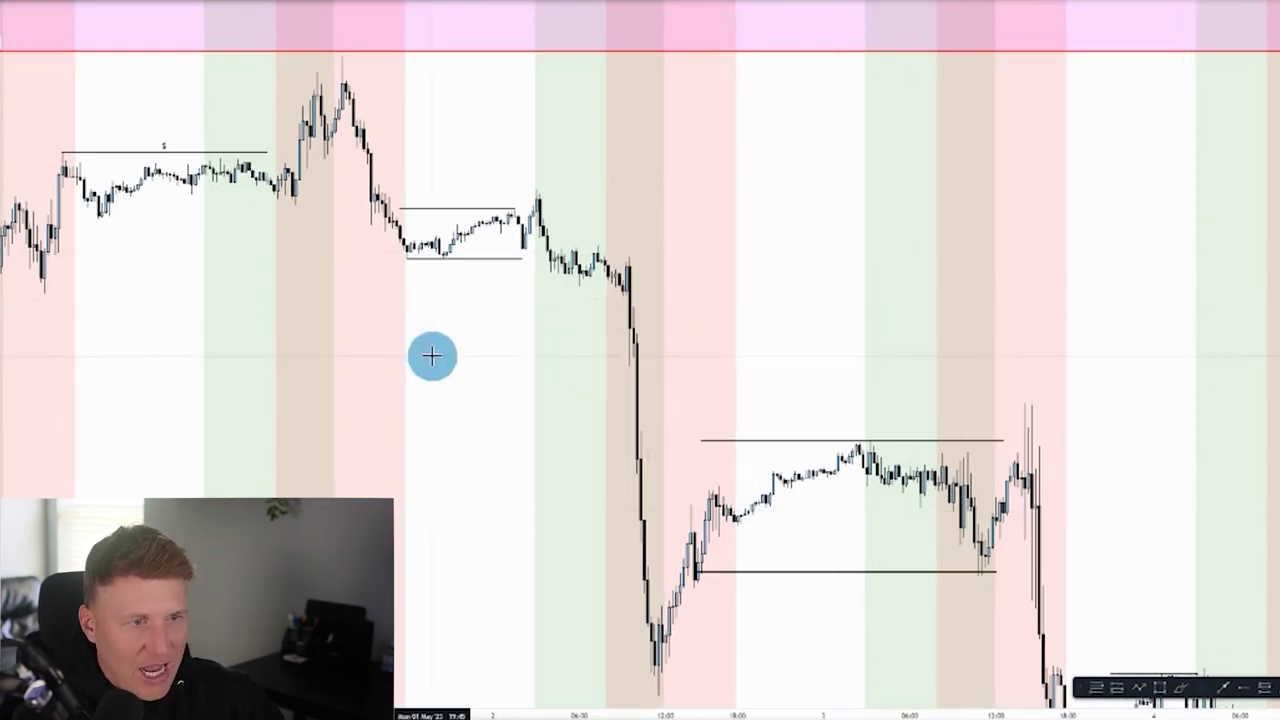
pyautogui.scroll(-3, 432, 356)
pyautogui.moveTo(514, 439); pyautogui.dragTo(721, 262)
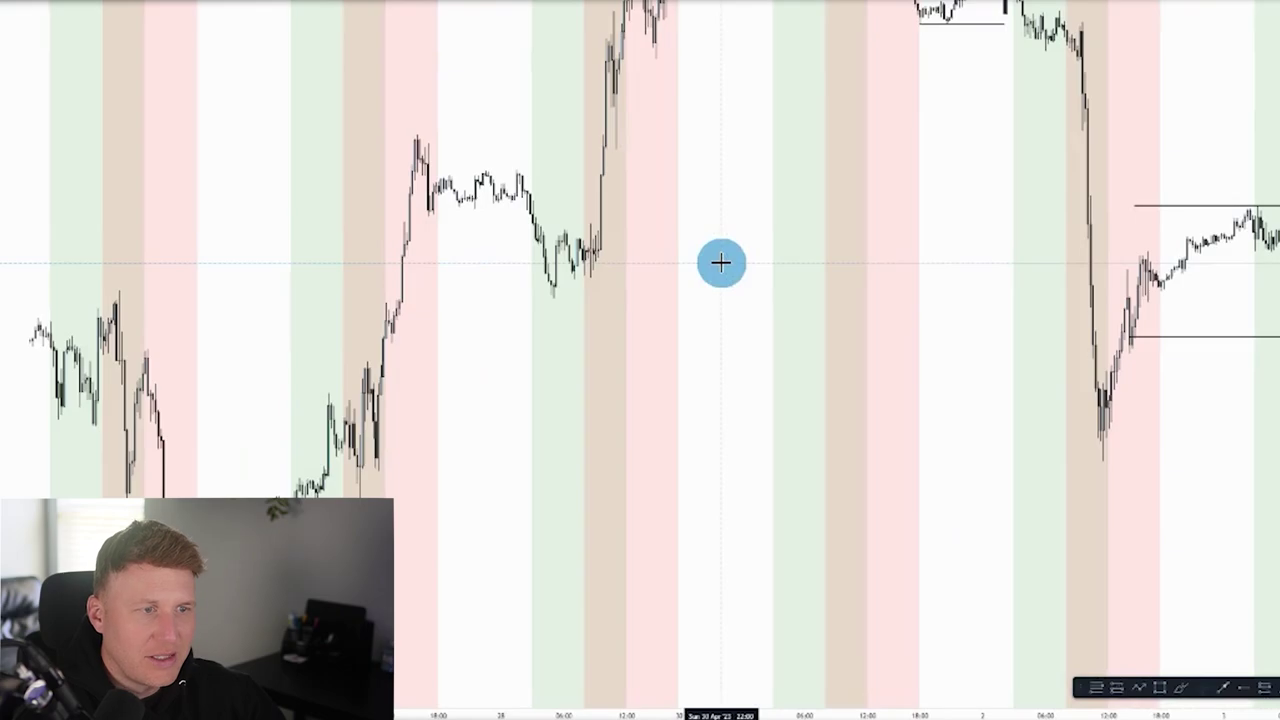
pyautogui.moveTo(260, 275); pyautogui.dragTo(454, 295)
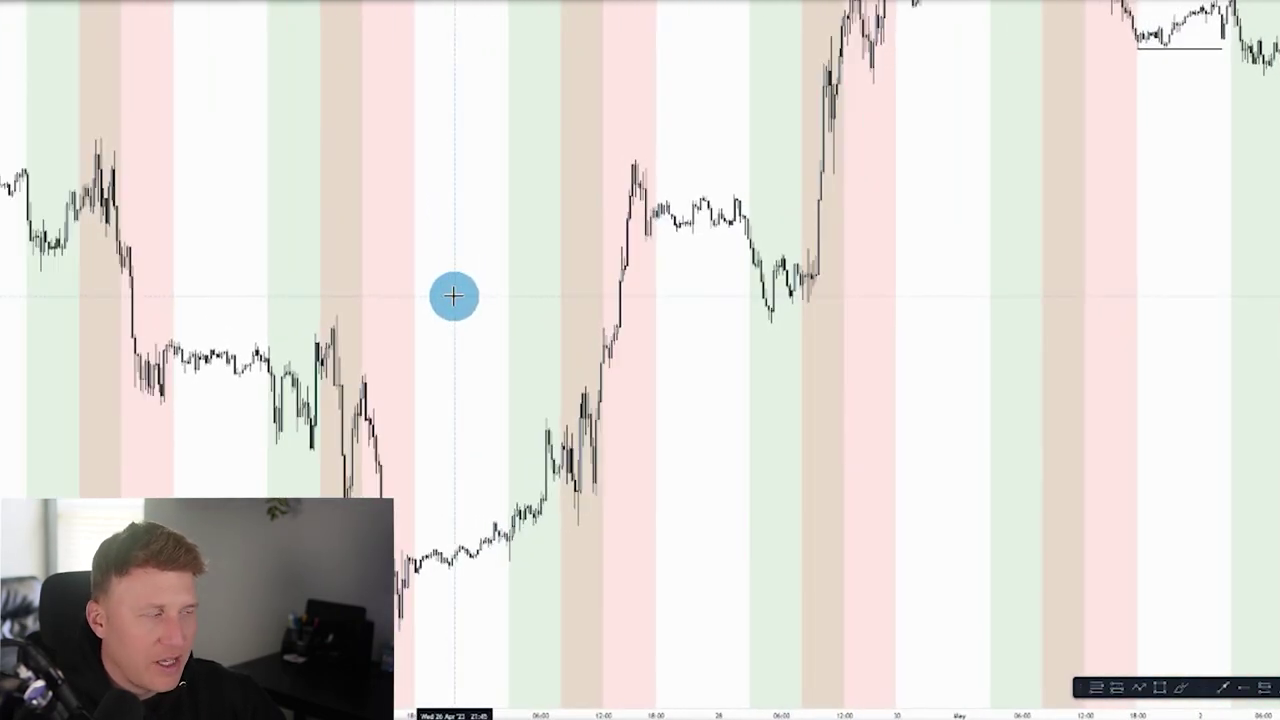
pyautogui.scroll(1, 454, 295)
pyautogui.moveTo(314, 223); pyautogui.dragTo(529, 243)
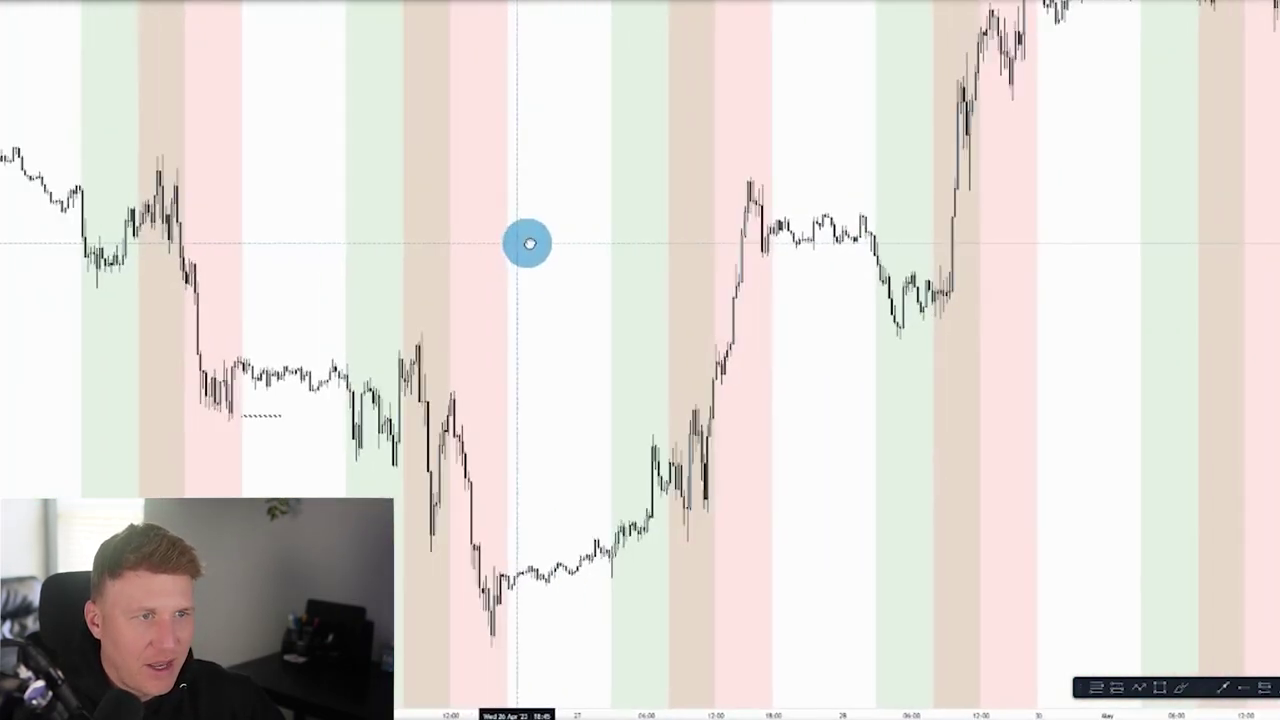
pyautogui.hscroll(-5, 429, 251)
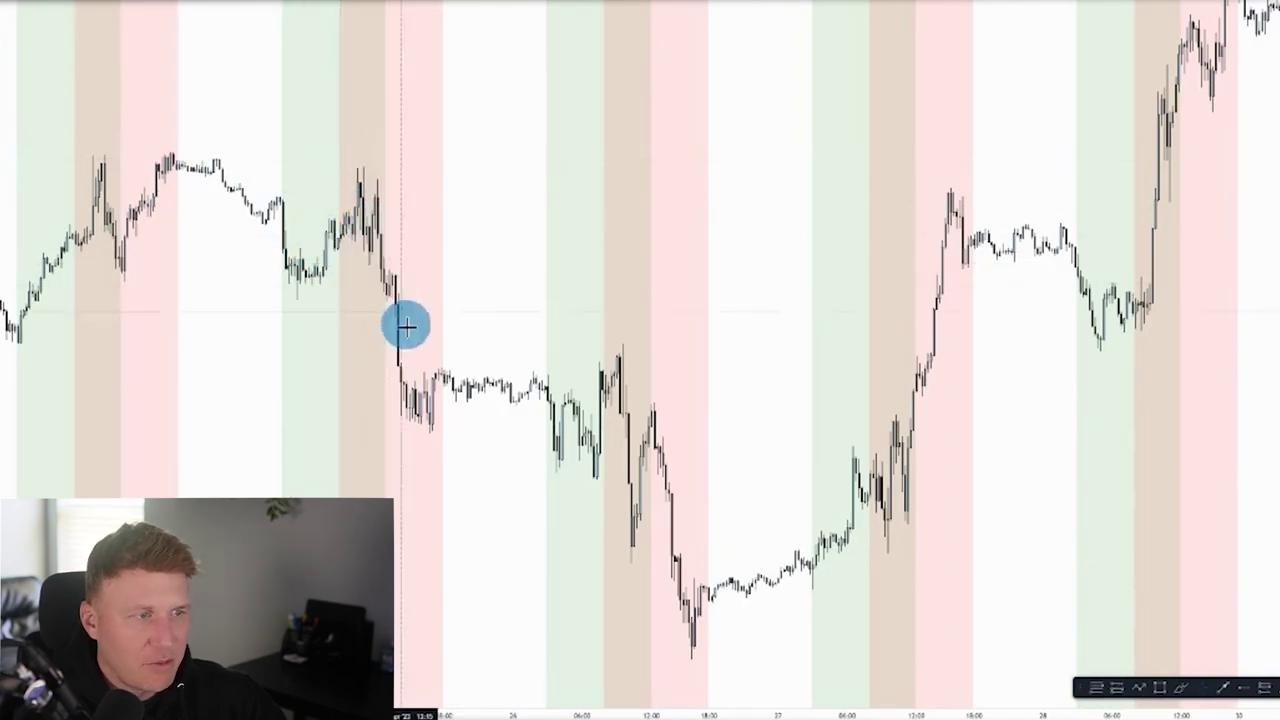
pyautogui.moveTo(506, 426); pyautogui.dragTo(289, 326)
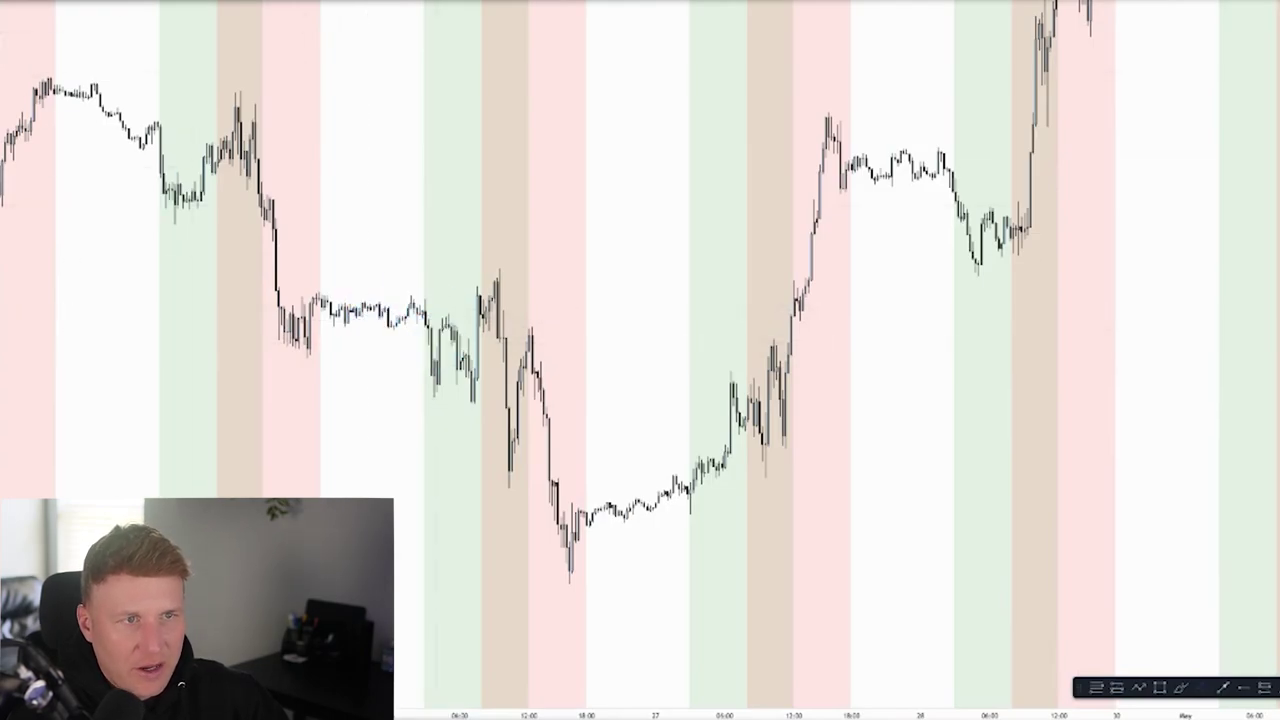
pyautogui.moveTo(305, 294)
pyautogui.mouseDown()
pyautogui.moveTo(431, 294)
pyautogui.moveTo(403, 369)
pyautogui.moveTo(414, 291)
pyautogui.mouseUp()
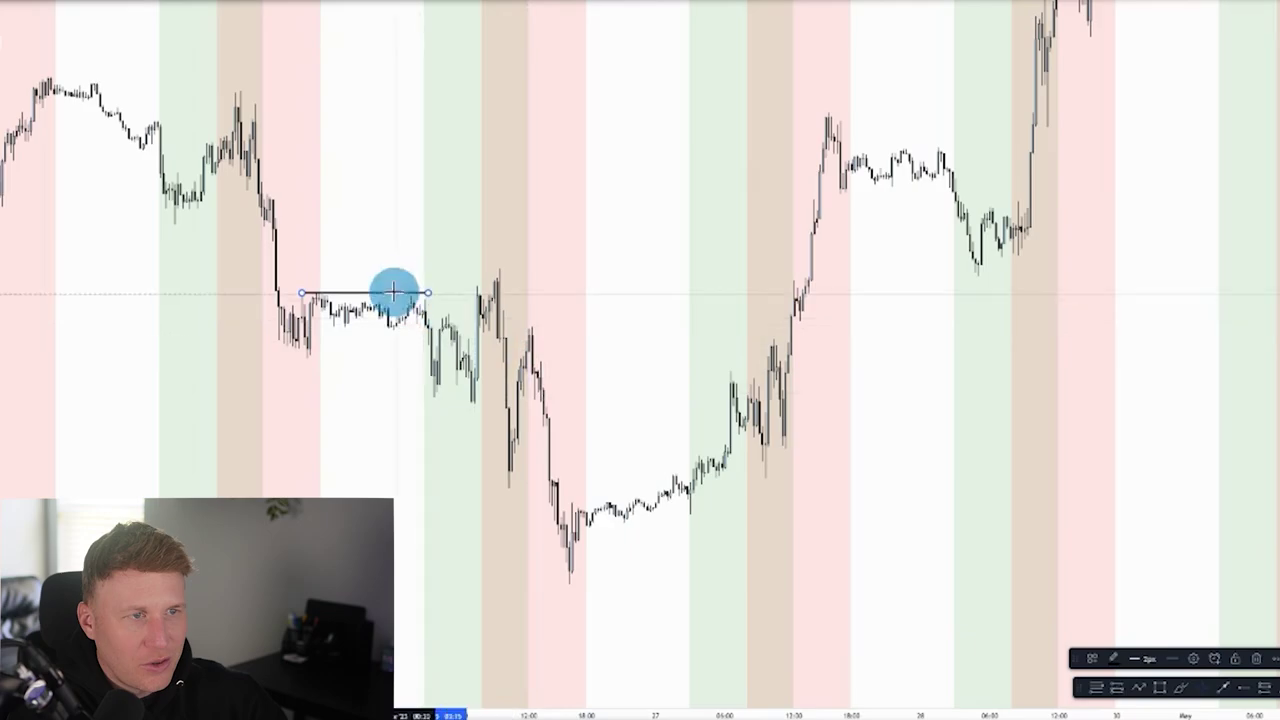
# Step: Measure the first drop from the 26 April fakeout high with a Fibonacci retracement, and remove the retracement
pyautogui.click(502, 265)
pyautogui.moveTo(499, 265); pyautogui.dragTo(603, 490)
pyautogui.click(630, 449)
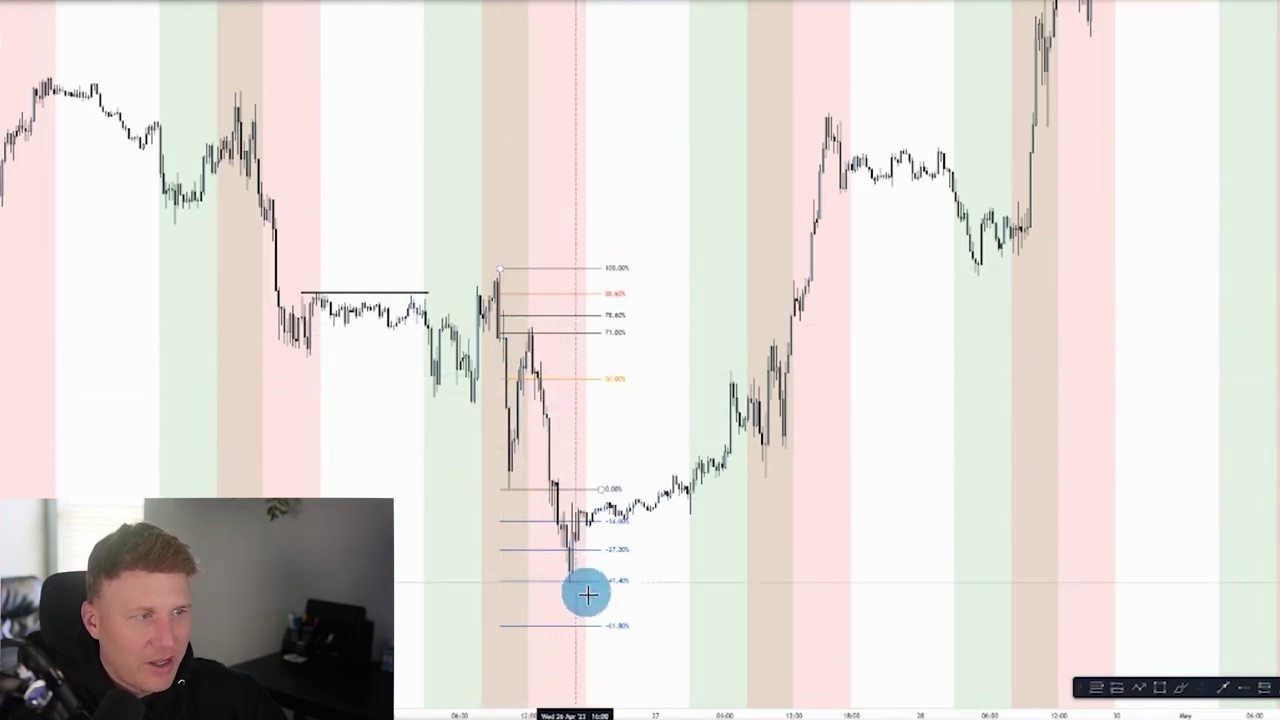
pyautogui.click(594, 333)
pyautogui.press('Delete')
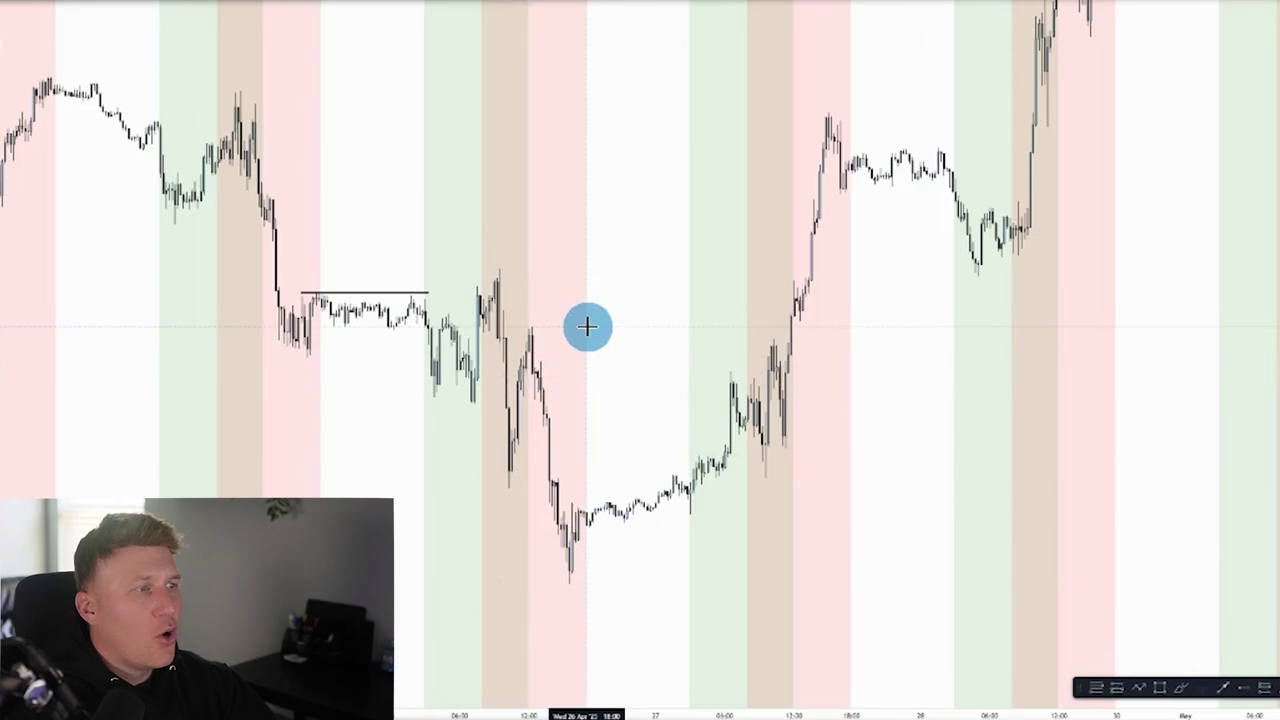
# Step: Review the earlier April price action for similar patterns and return to the marked early May consolidations
pyautogui.moveTo(891, 502); pyautogui.dragTo(765, 565)
pyautogui.scroll(1, 692, 556)
pyautogui.moveTo(851, 303); pyautogui.dragTo(723, 376)
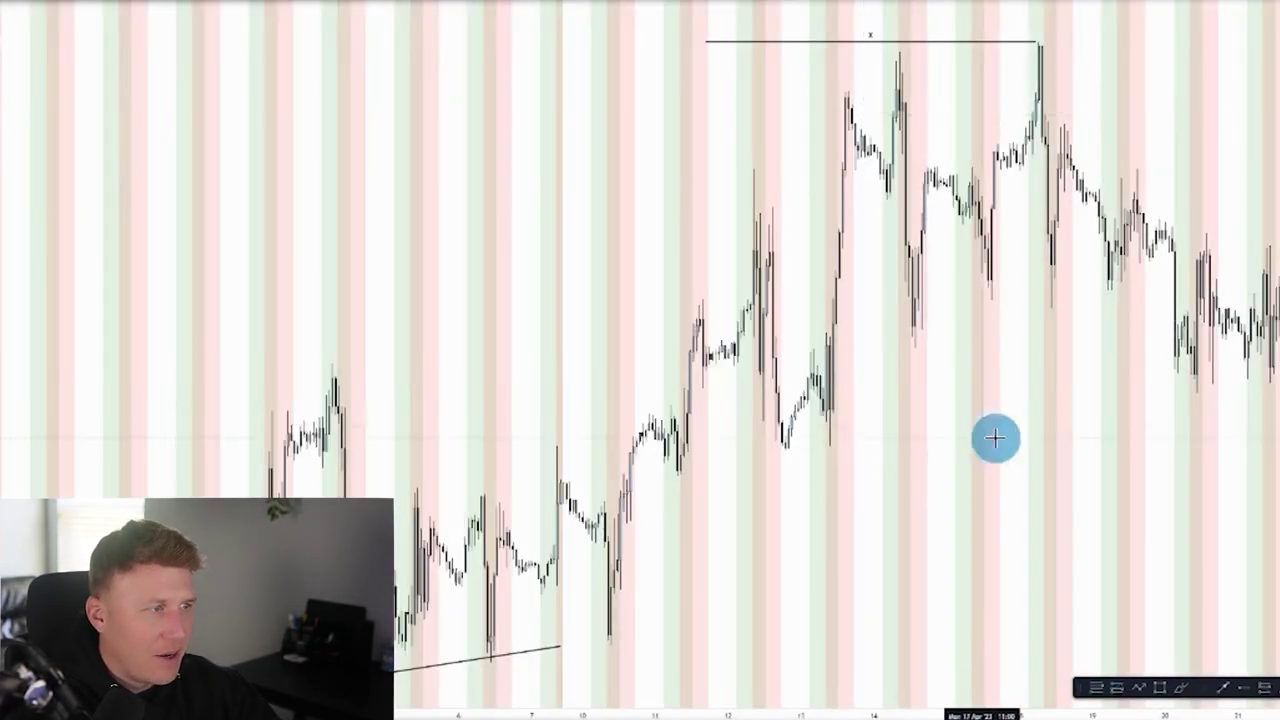
pyautogui.scroll(2, 994, 437)
pyautogui.moveTo(1043, 436); pyautogui.dragTo(300, 420)
pyautogui.scroll(2, 903, 412)
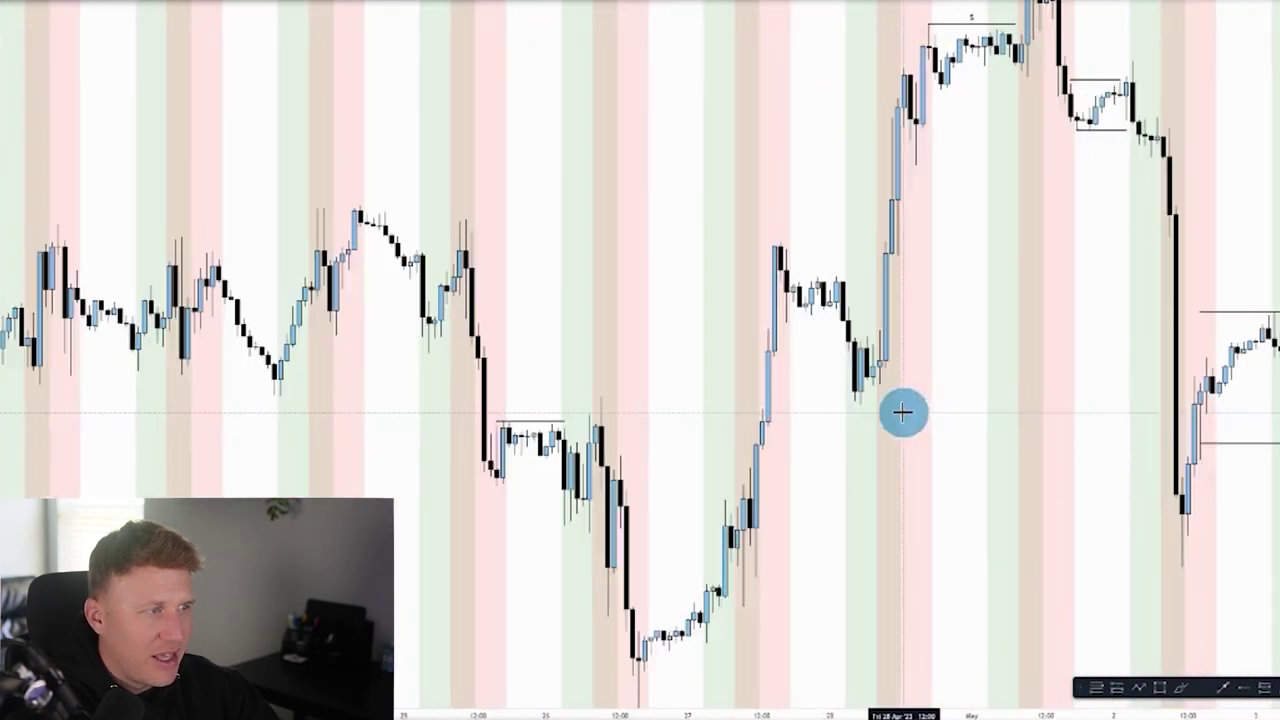
pyautogui.moveTo(903, 412); pyautogui.dragTo(686, 437)
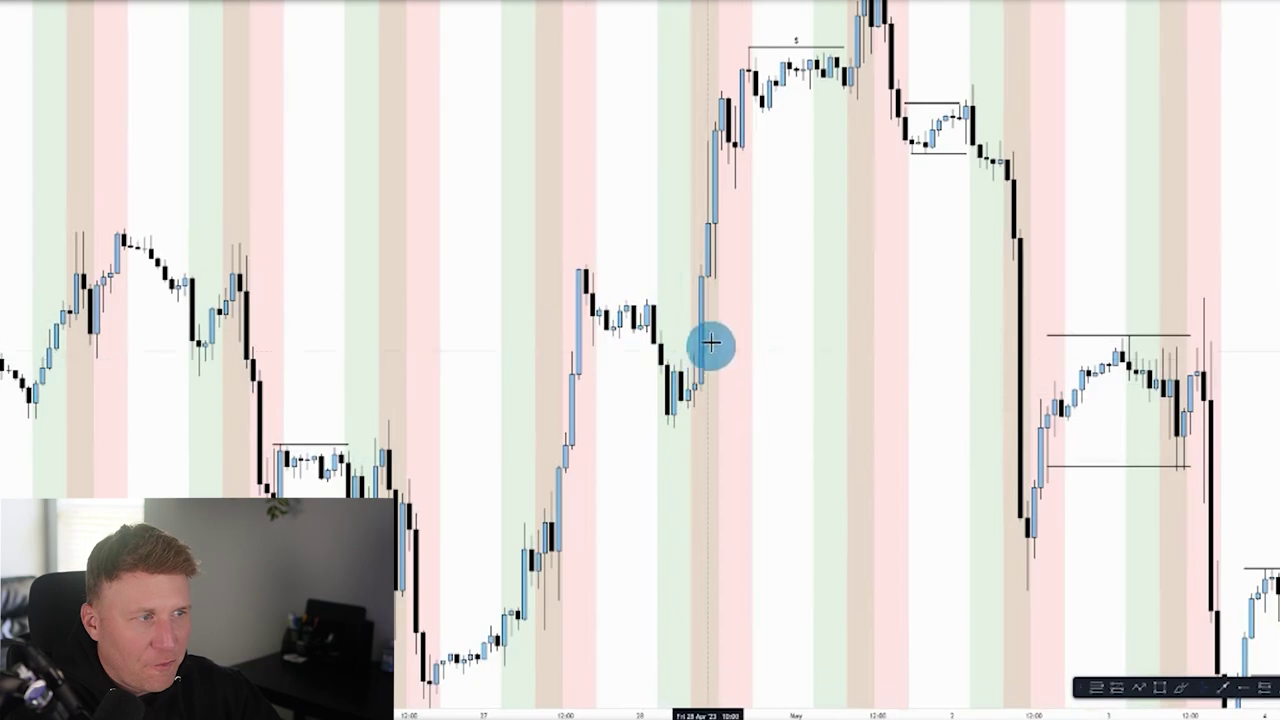
pyautogui.moveTo(778, 201); pyautogui.dragTo(728, 261)
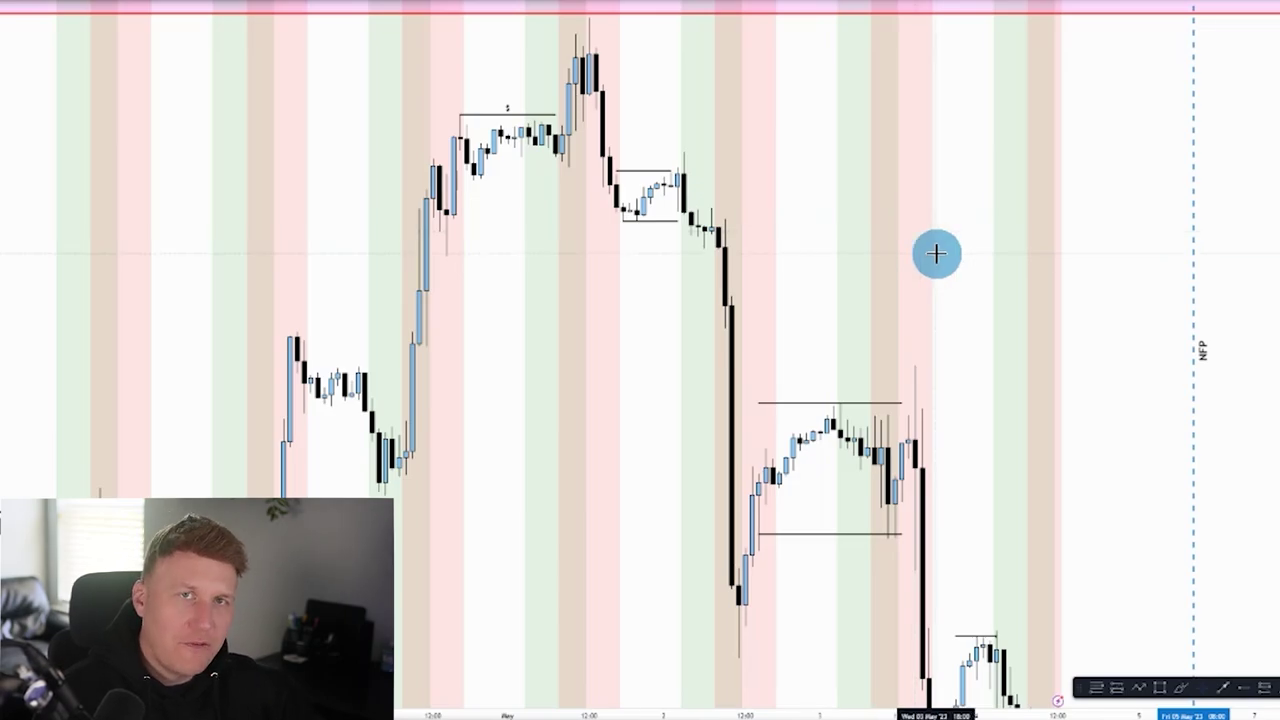
# Step: Delete all the consolidation range markings drawn across the 1 to 4 May price action
pyautogui.scroll(4, 920, 257)
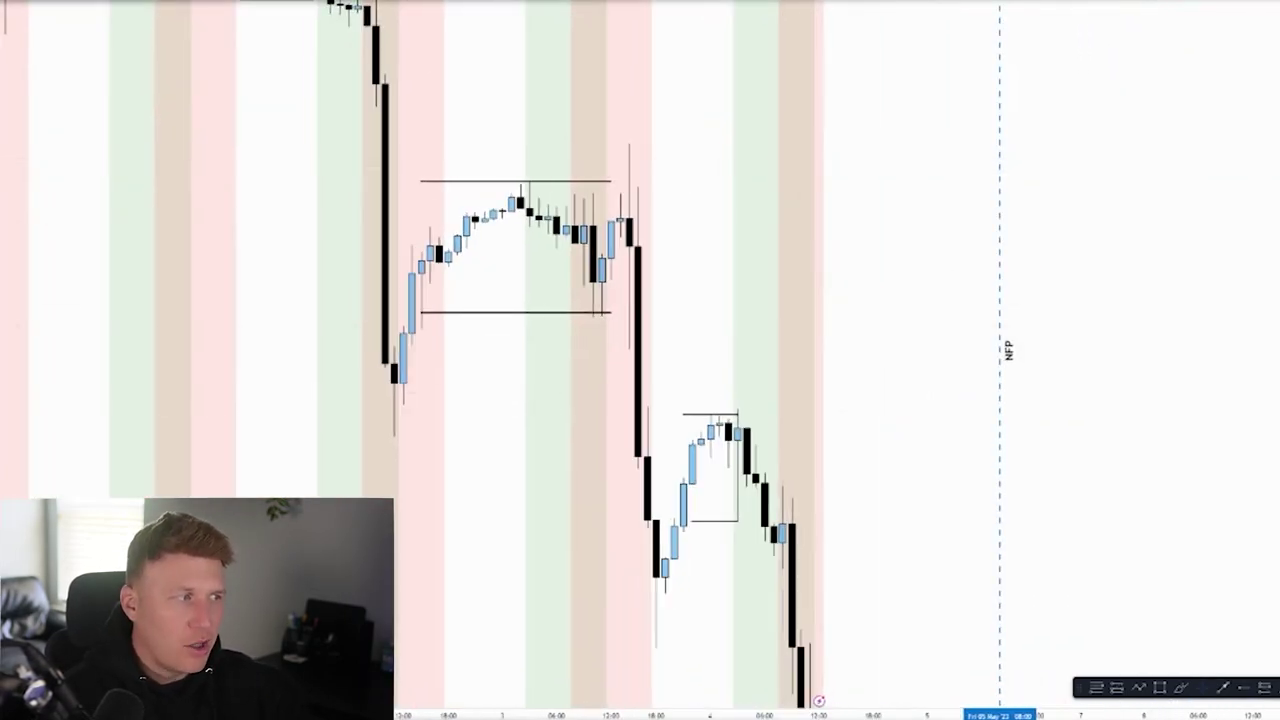
pyautogui.moveTo(1275, 230); pyautogui.dragTo(1275, 380)
pyautogui.scroll(-2, 1108, 377)
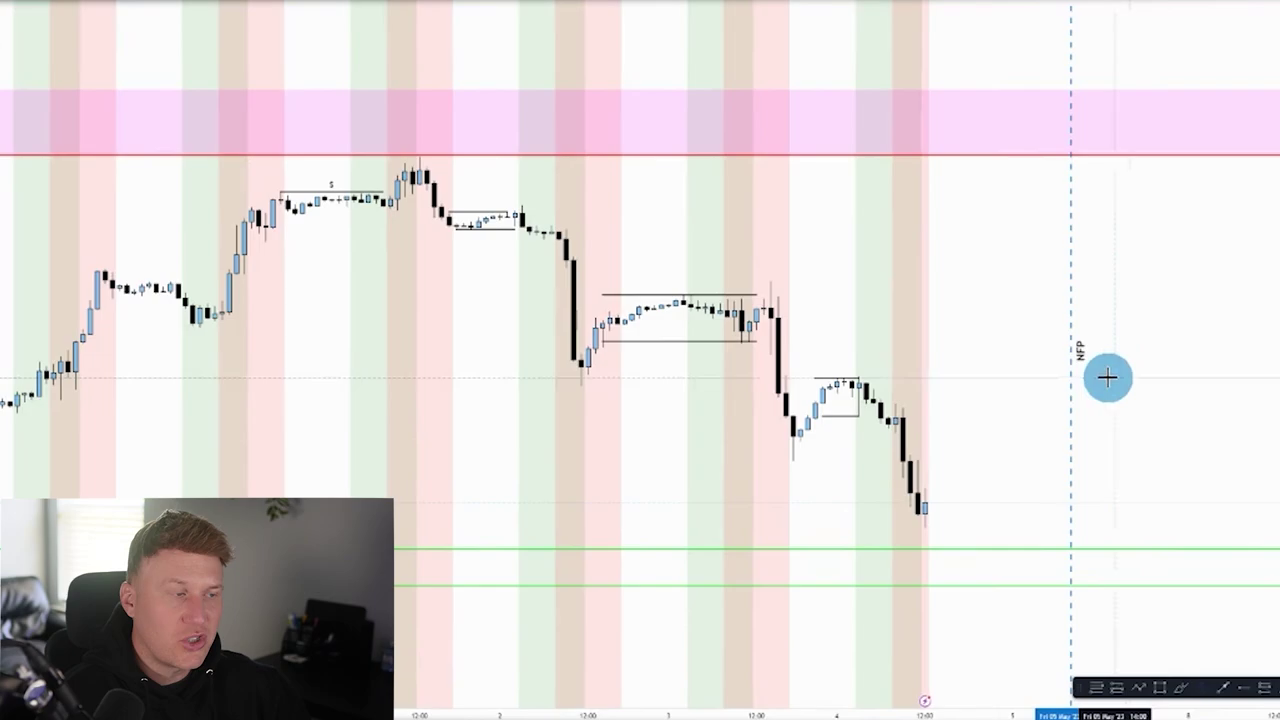
pyautogui.moveTo(911, 259); pyautogui.dragTo(940, 290)
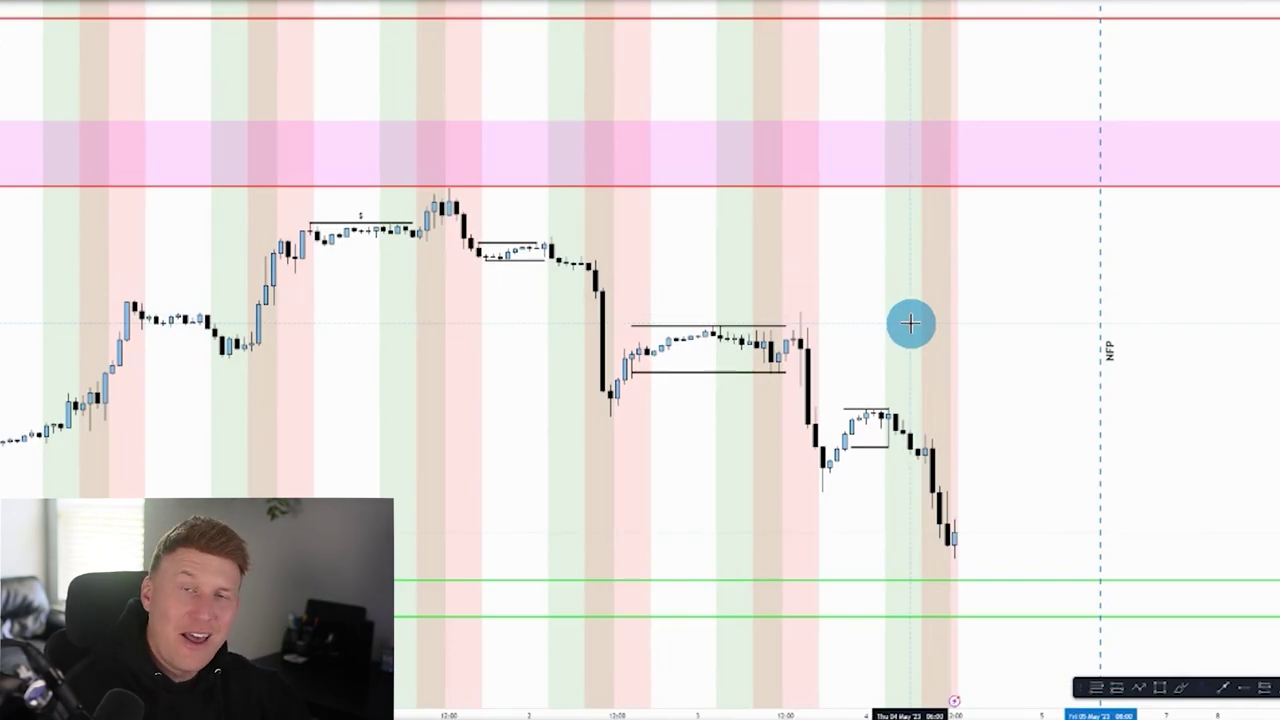
pyautogui.moveTo(877, 257); pyautogui.dragTo(1043, 363)
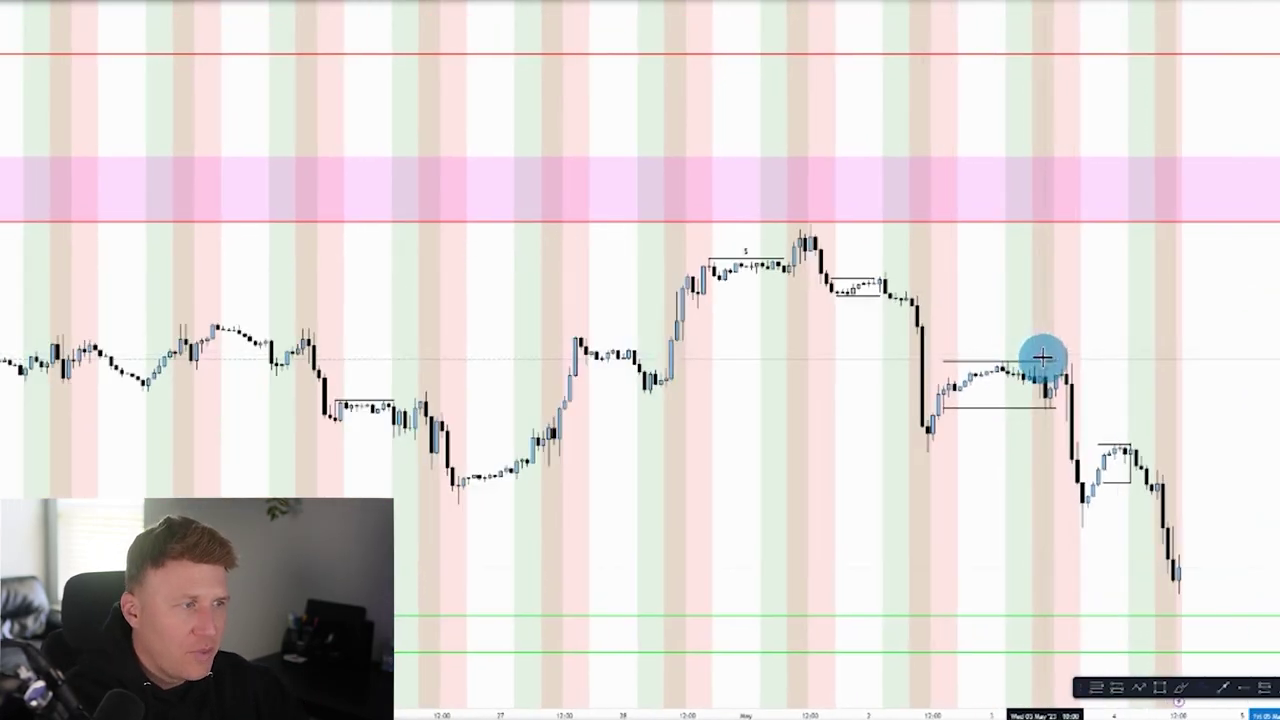
pyautogui.moveTo(643, 243); pyautogui.dragTo(1180, 556)
pyautogui.press('Delete')
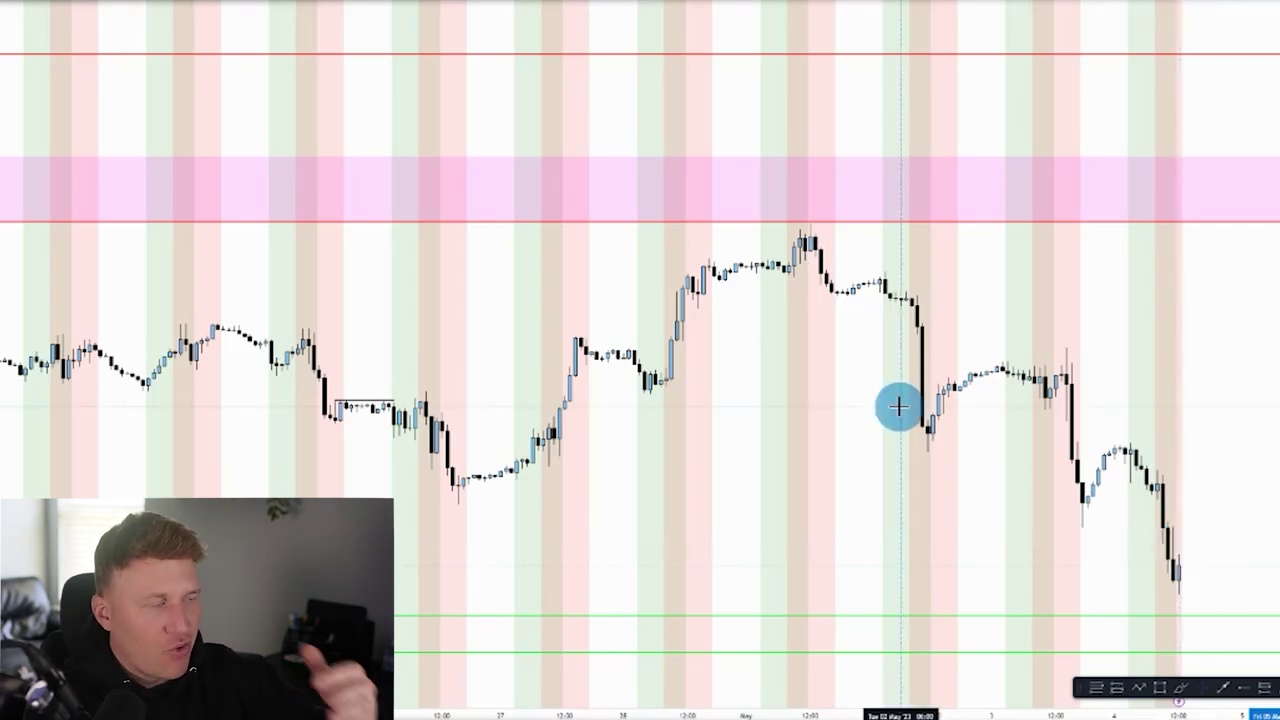
# Step: Switch the chart to daily candles and draw a black horizontal ray from 14 February along the lower edge of the previous CPI event zone
pyautogui.scroll(-3, 899, 407)
pyautogui.moveTo(1110, 368); pyautogui.dragTo(982, 381)
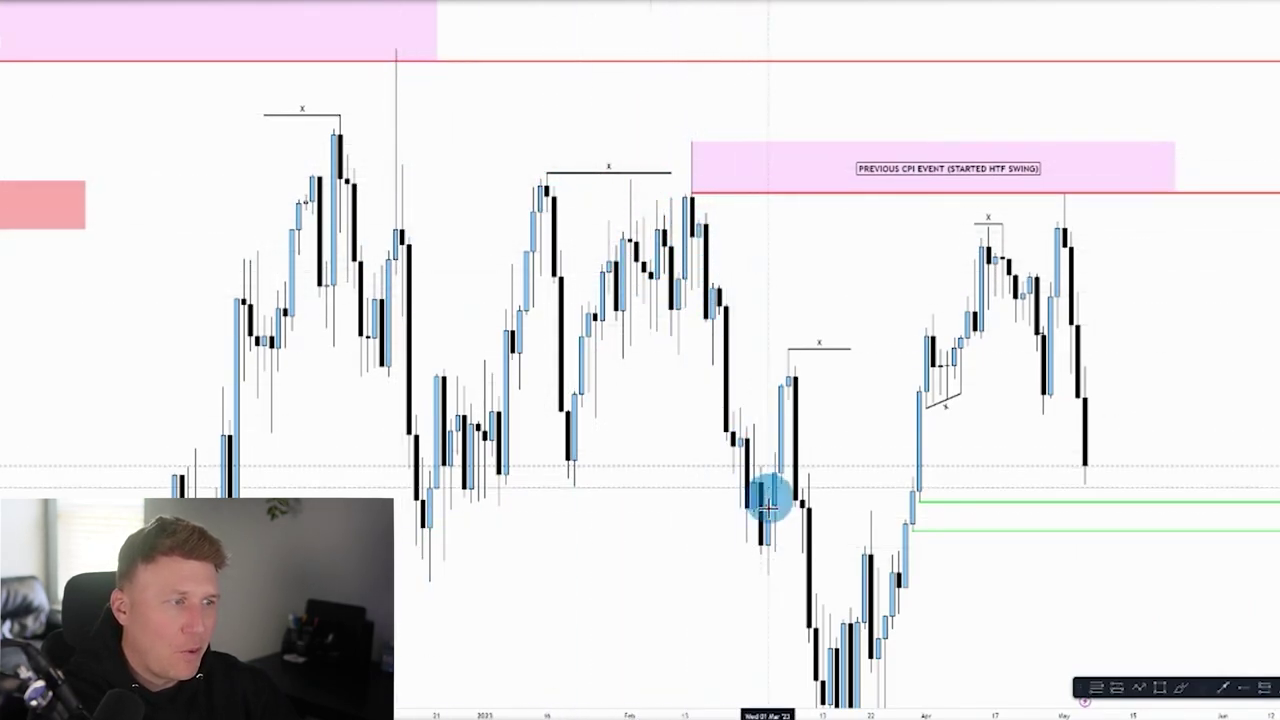
pyautogui.moveTo(768, 571); pyautogui.dragTo(733, 534)
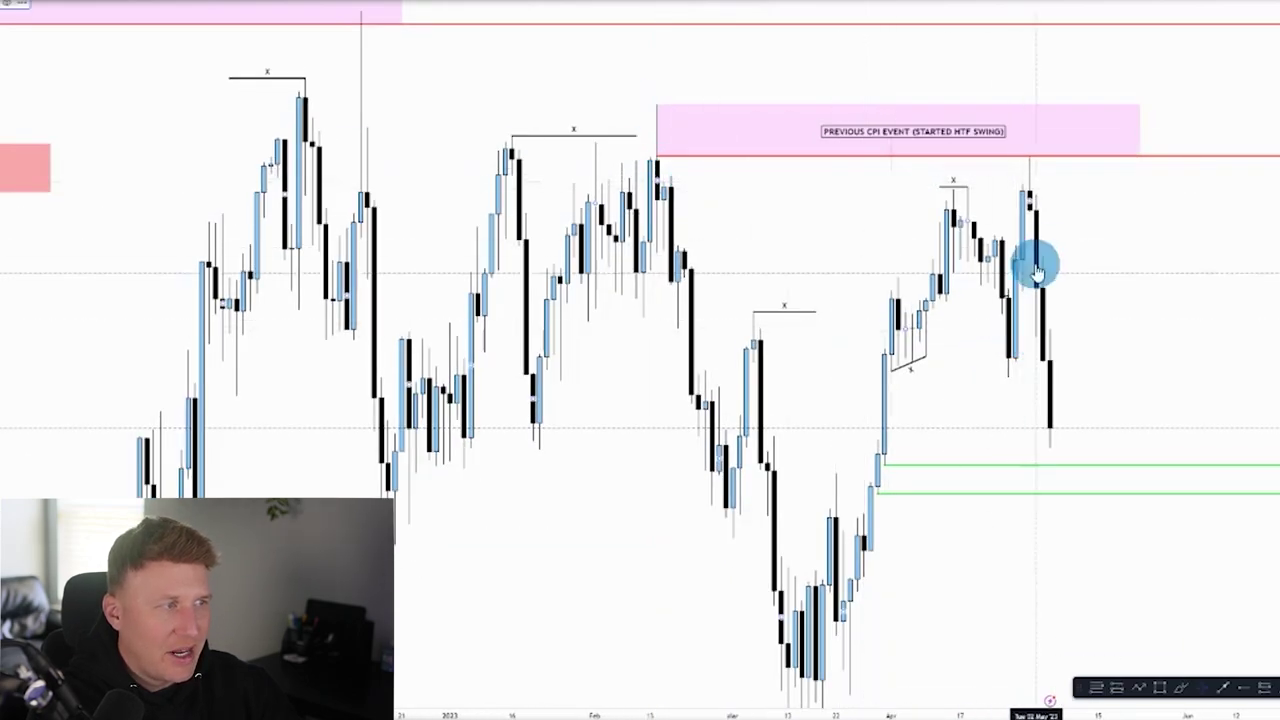
pyautogui.moveTo(1068, 200); pyautogui.dragTo(757, 260)
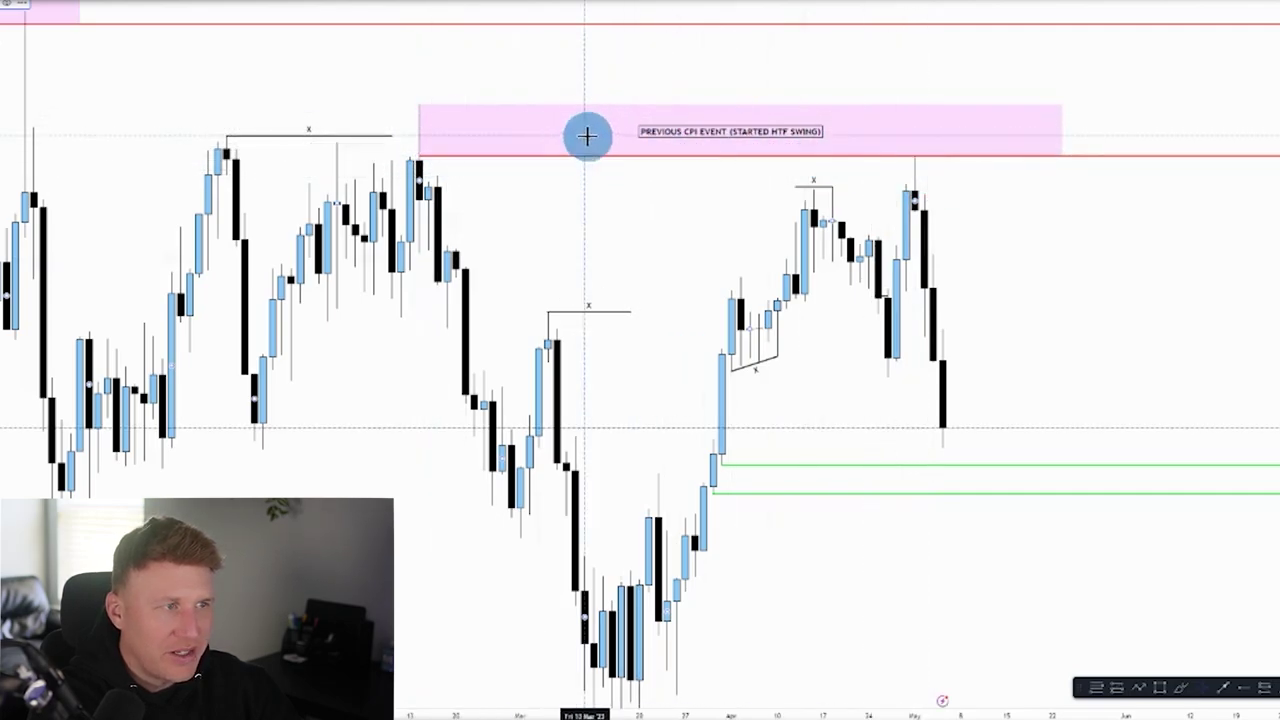
pyautogui.rightClick(914, 157)
pyautogui.press('Escape')
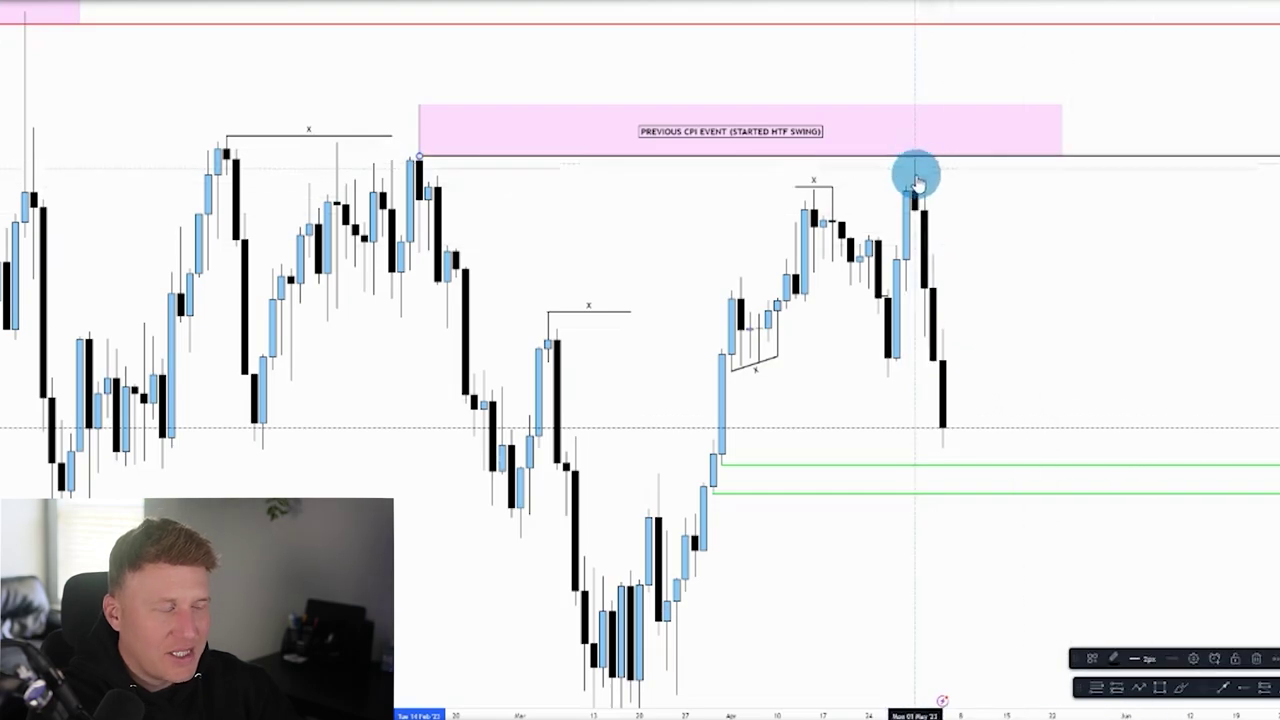
# Step: Switch the chart from daily down to 15-minute candles and go to the early May highs
pyautogui.moveTo(974, 371); pyautogui.dragTo(959, 320)
pyautogui.moveTo(1279, 319); pyautogui.dragTo(1279, 293)
pyautogui.scroll(1, 982, 489)
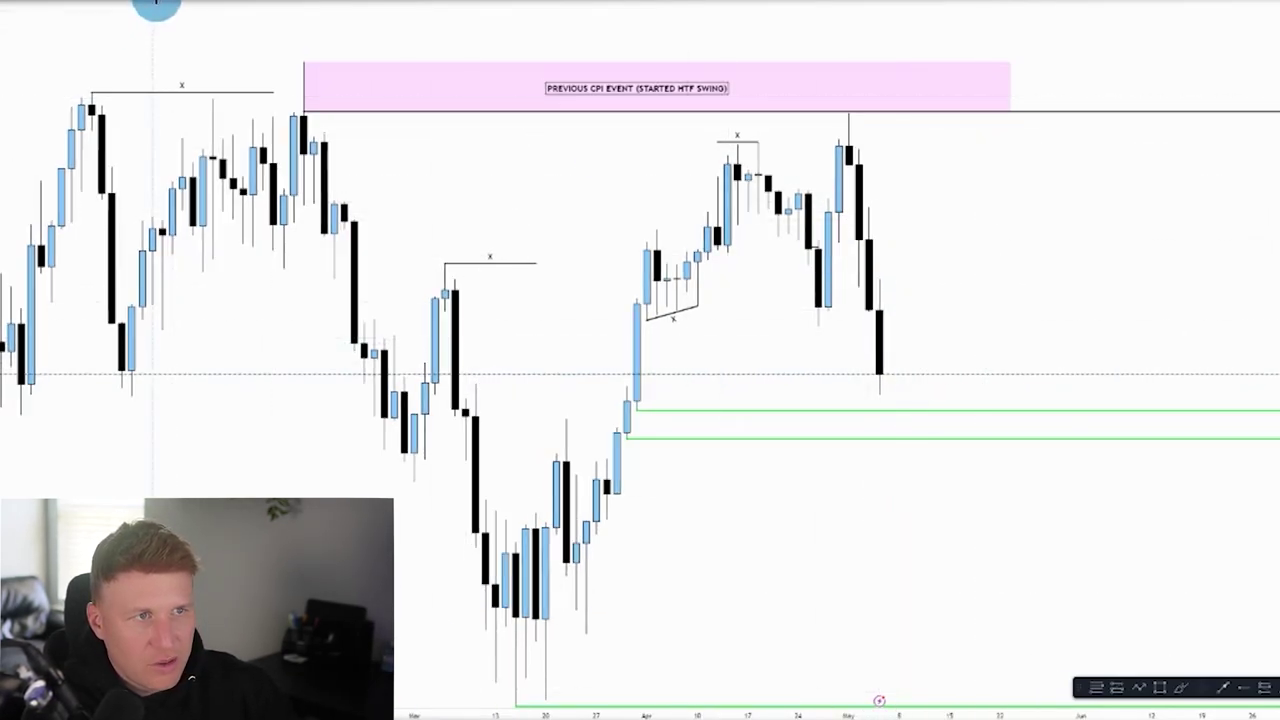
pyautogui.click(142, 2)
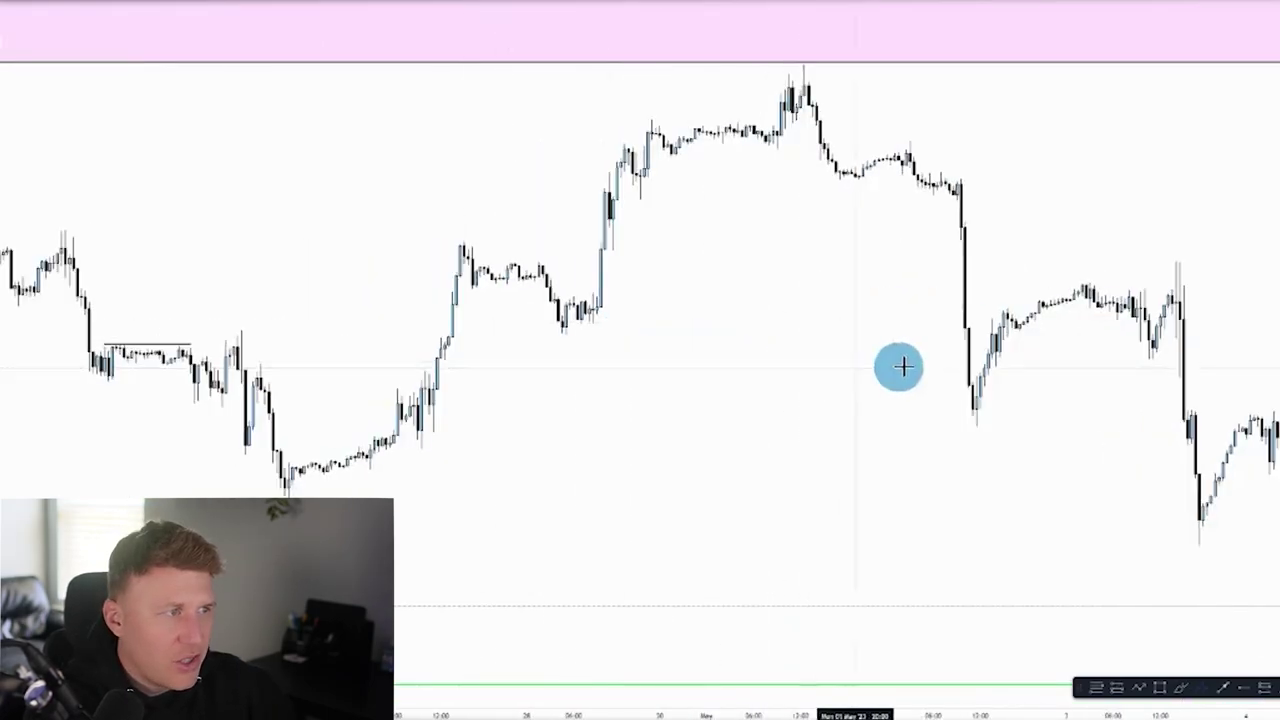
pyautogui.scroll(2, 898, 367)
pyautogui.click(113, 2)
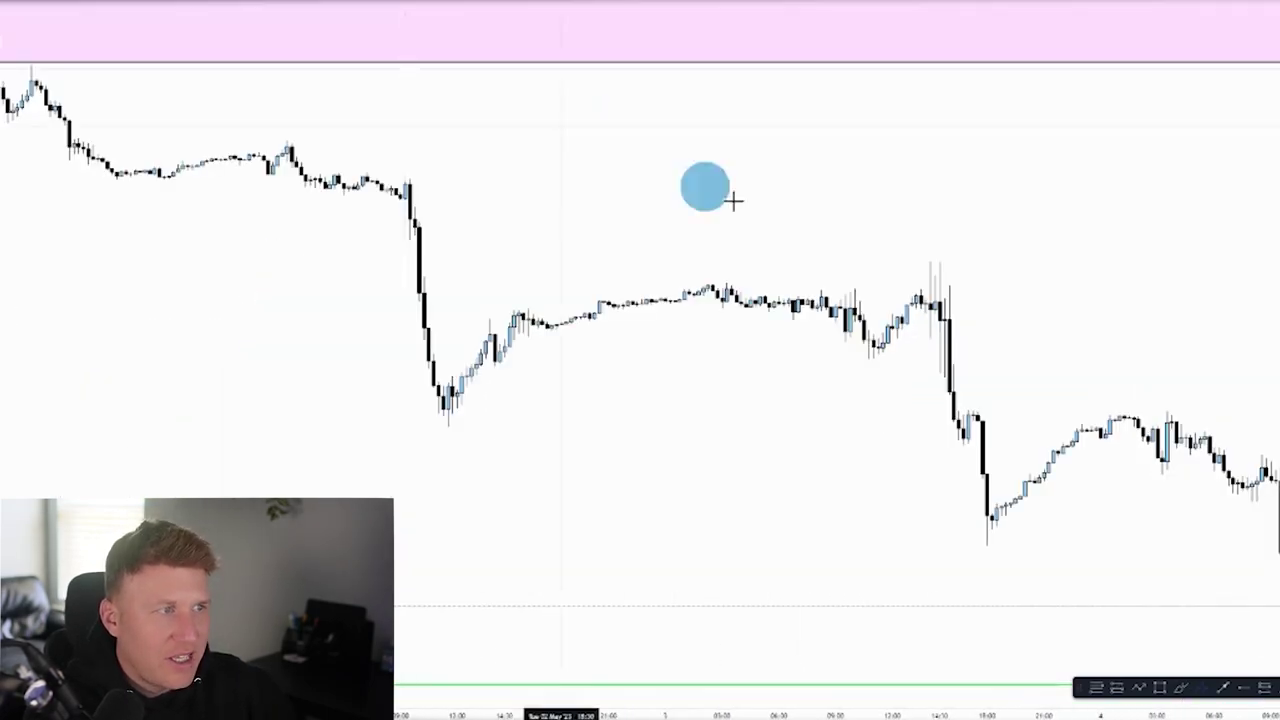
# Step: Draw horizontal lines along the high and low of the overnight consolidation between 1 and 2 May
pyautogui.moveTo(1278, 508); pyautogui.dragTo(1278, 140)
pyautogui.moveTo(346, 164); pyautogui.dragTo(826, 551)
pyautogui.scroll(2, 826, 551)
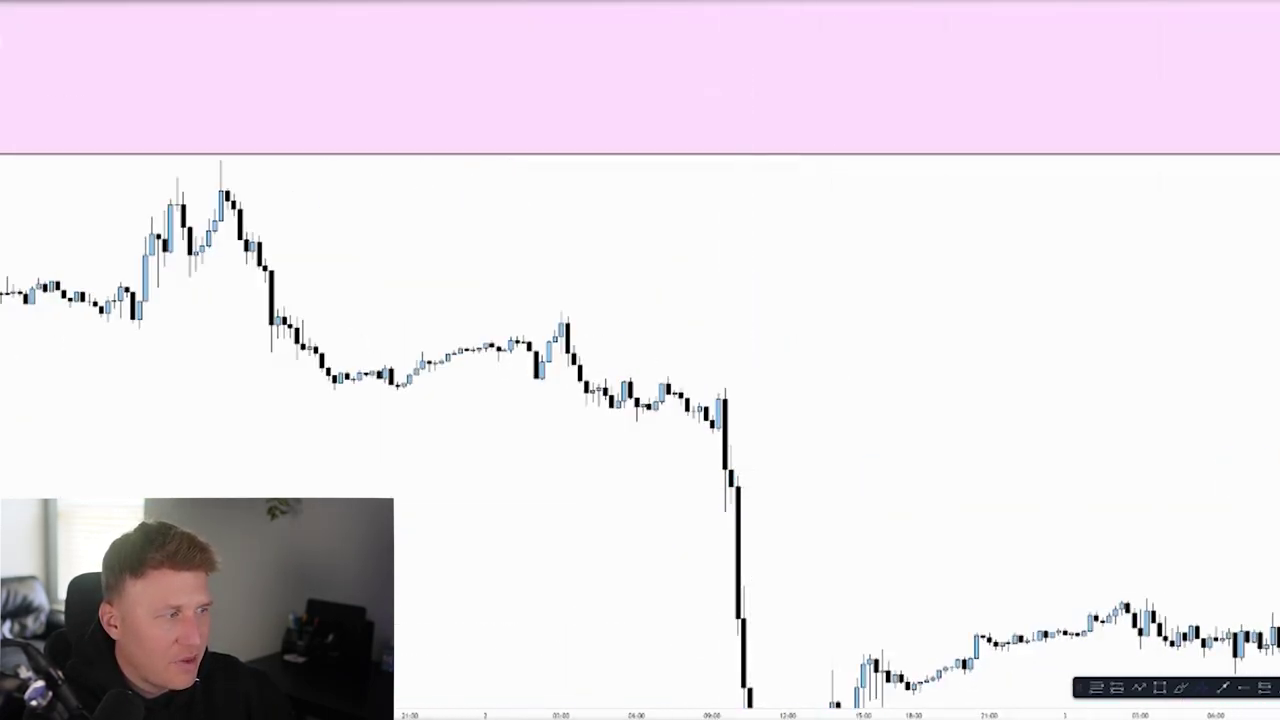
pyautogui.moveTo(1278, 570); pyautogui.dragTo(1278, 409)
pyautogui.moveTo(791, 463); pyautogui.dragTo(1020, 334)
pyautogui.scroll(2, 1014, 350)
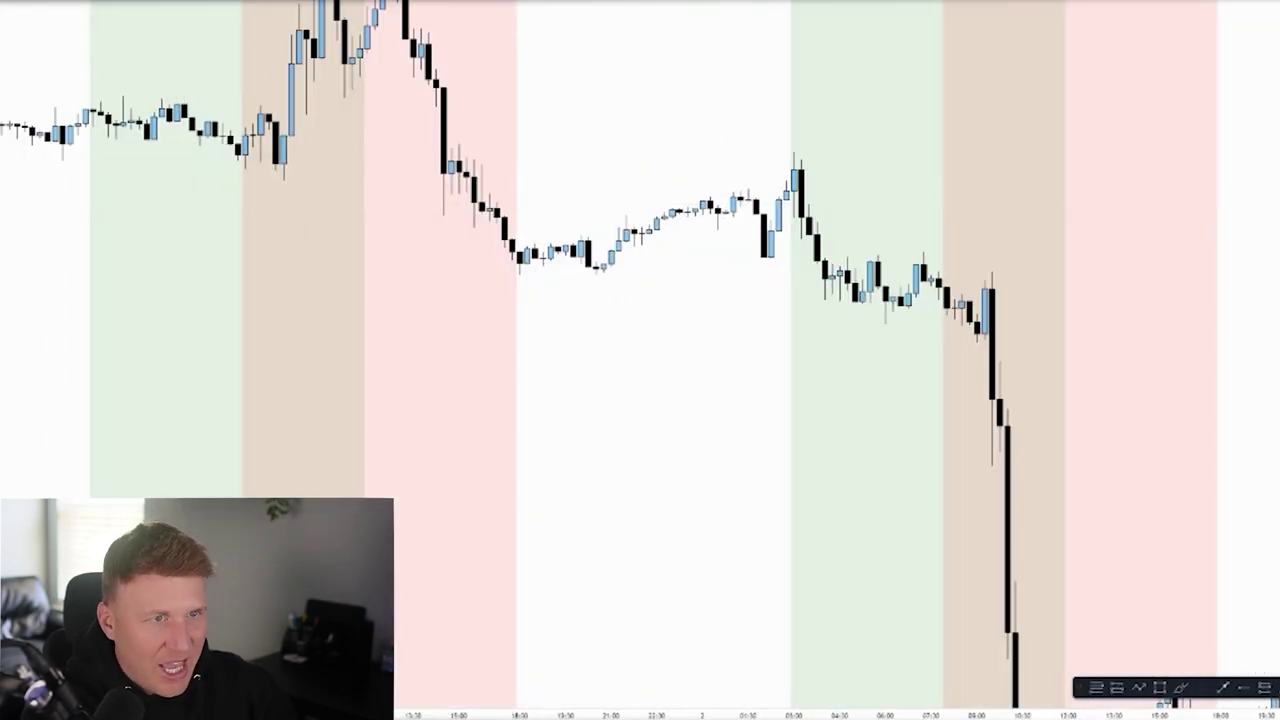
pyautogui.moveTo(748, 189); pyautogui.dragTo(540, 190)
pyautogui.moveTo(634, 191); pyautogui.dragTo(622, 277)
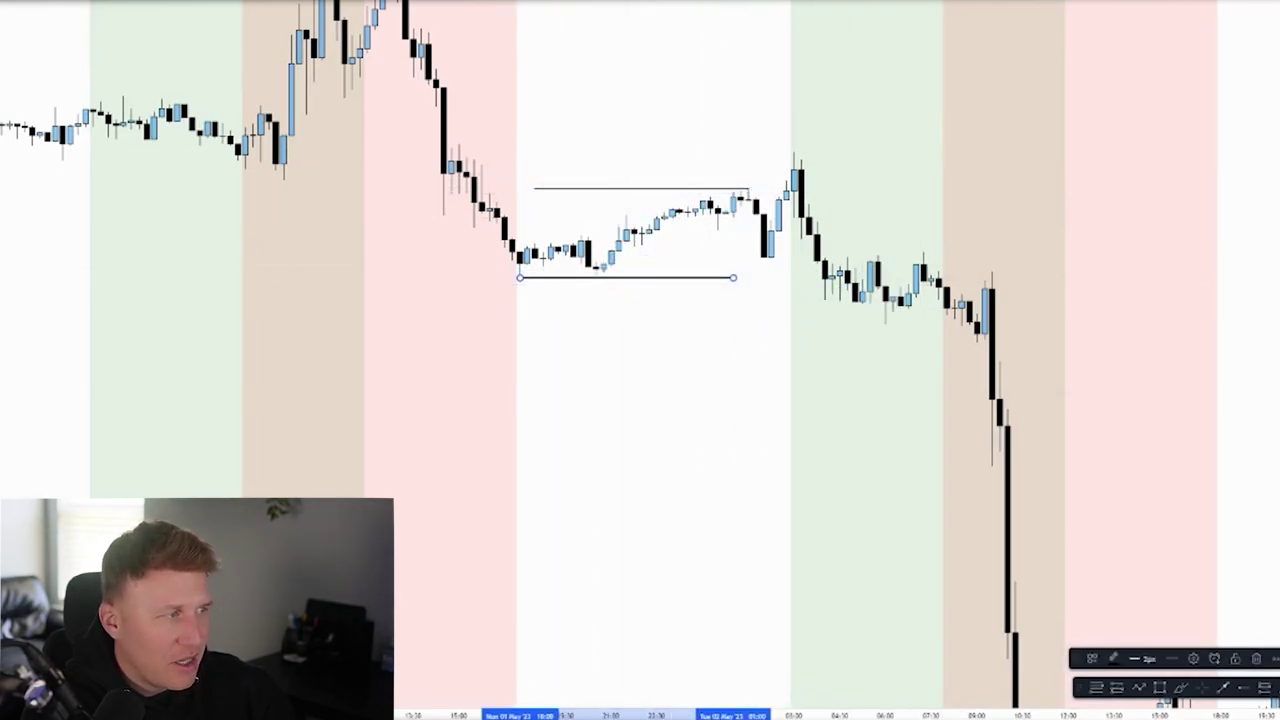
# Step: Draw a horizontal ray from the last up candle of the fakeout above the 2 May consolidation
pyautogui.scroll(3, 1074, 314)
pyautogui.moveTo(1074, 314); pyautogui.dragTo(1097, 359)
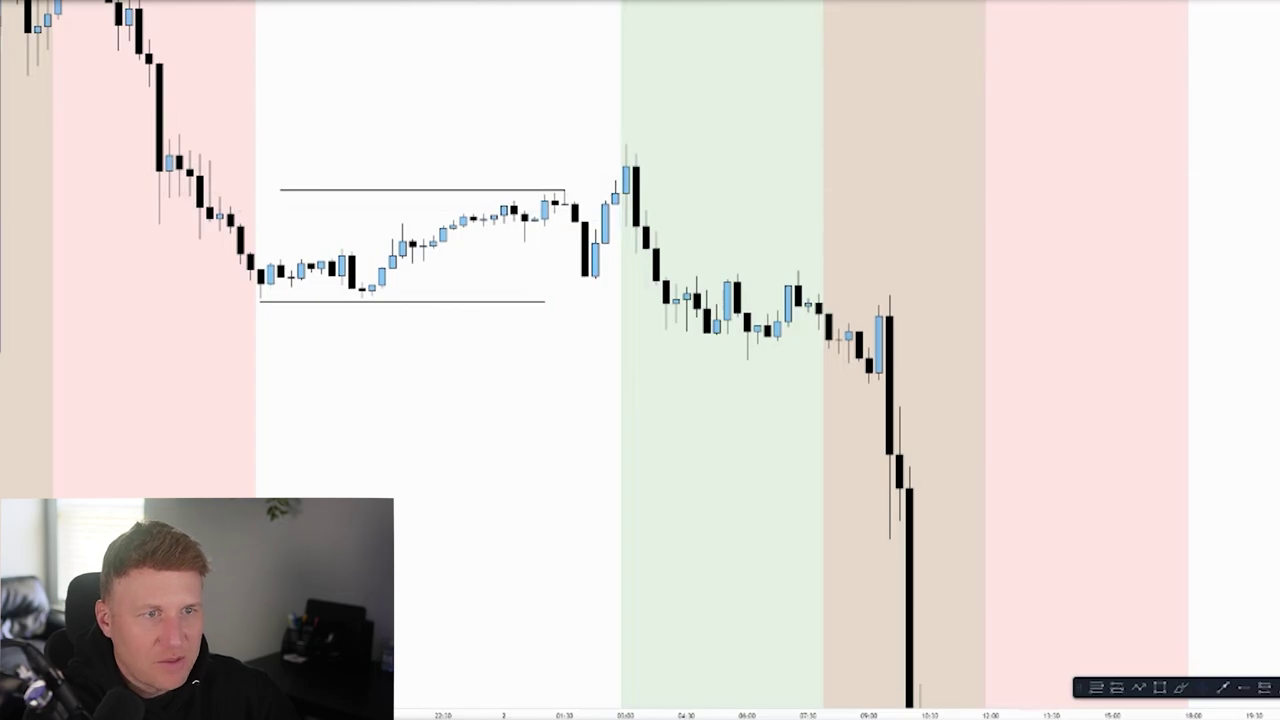
pyautogui.click(626, 190)
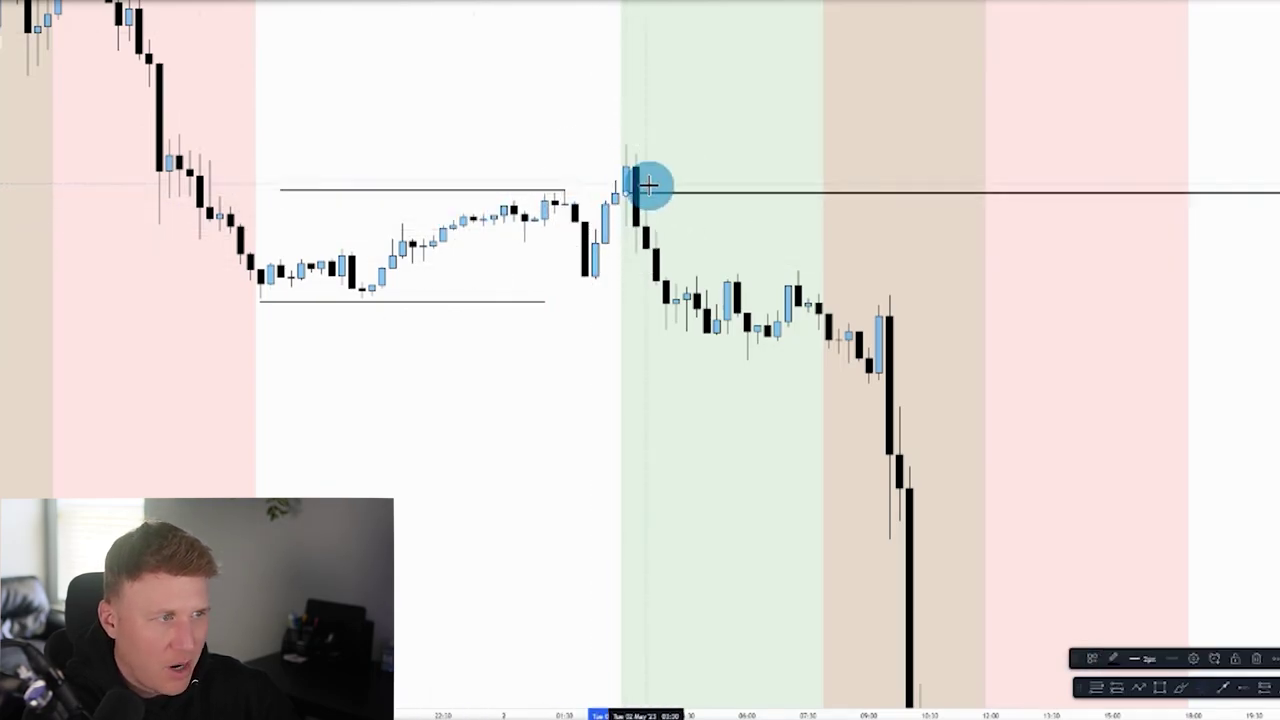
pyautogui.click(663, 152)
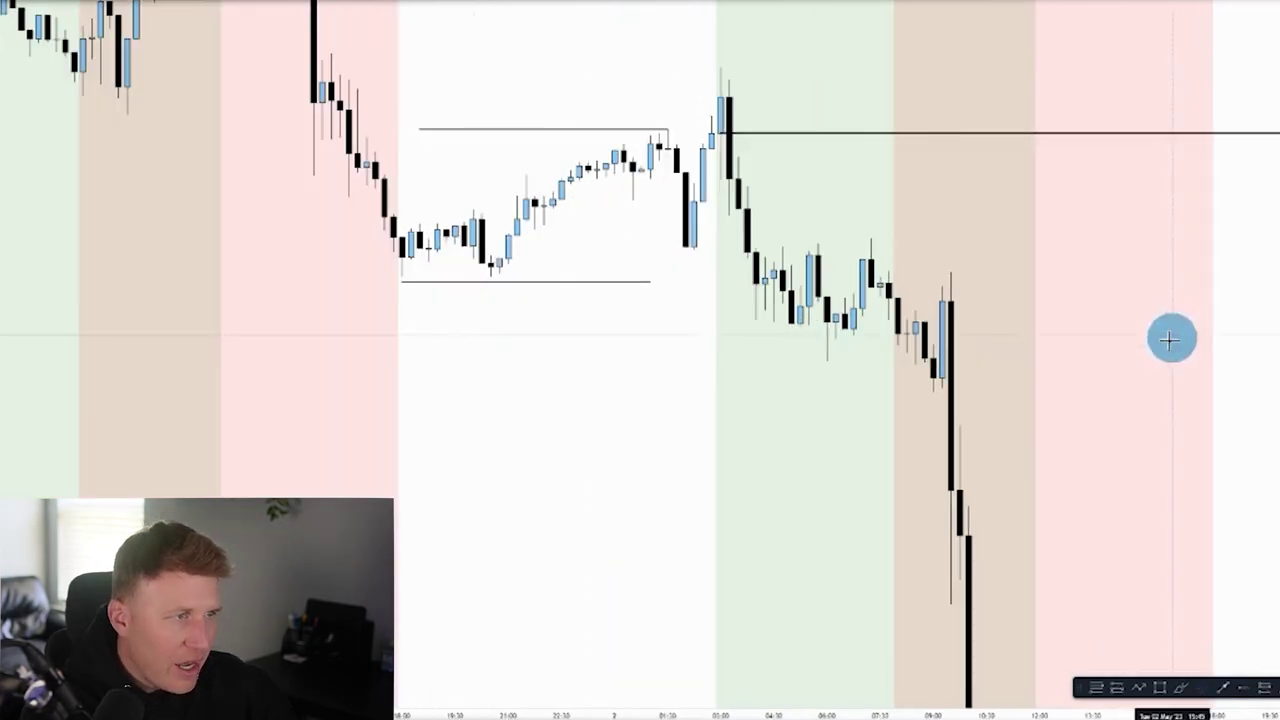
pyautogui.moveTo(1169, 340); pyautogui.dragTo(1146, 365)
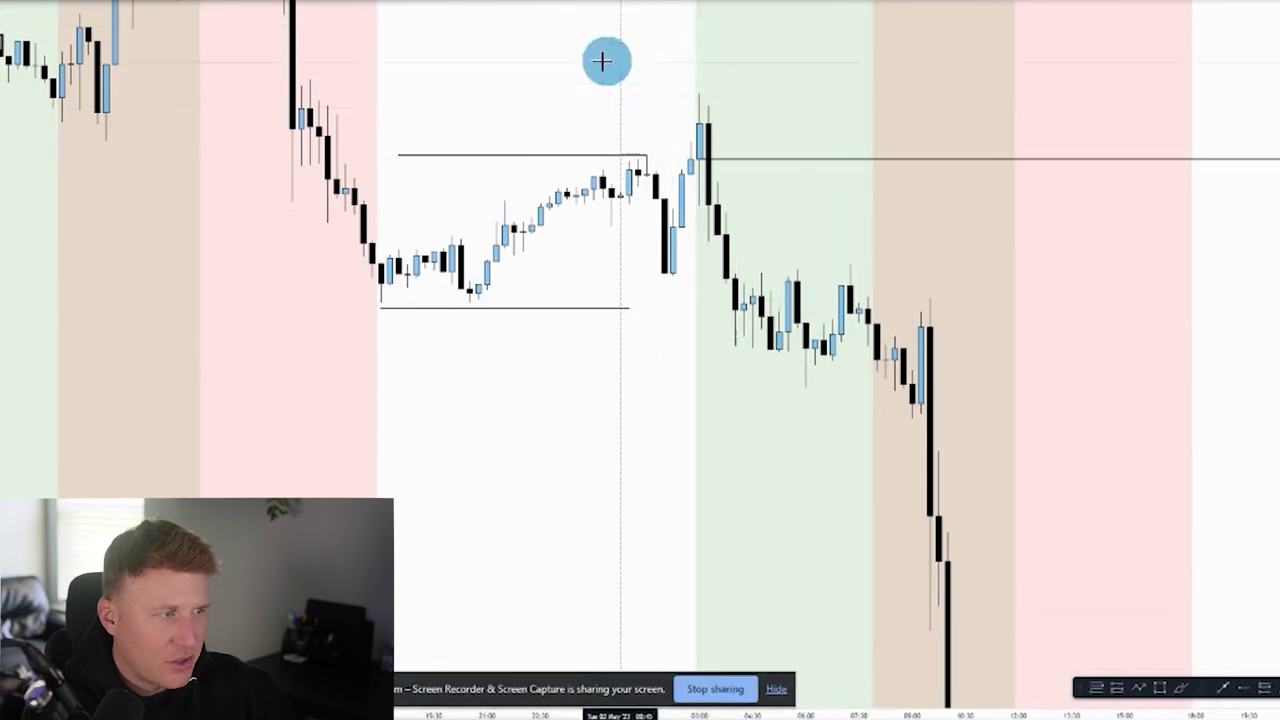
# Step: Start a bar replay on the morning of 2 May just before the steep drop, using 10-minute candles
pyautogui.click(525, 3)
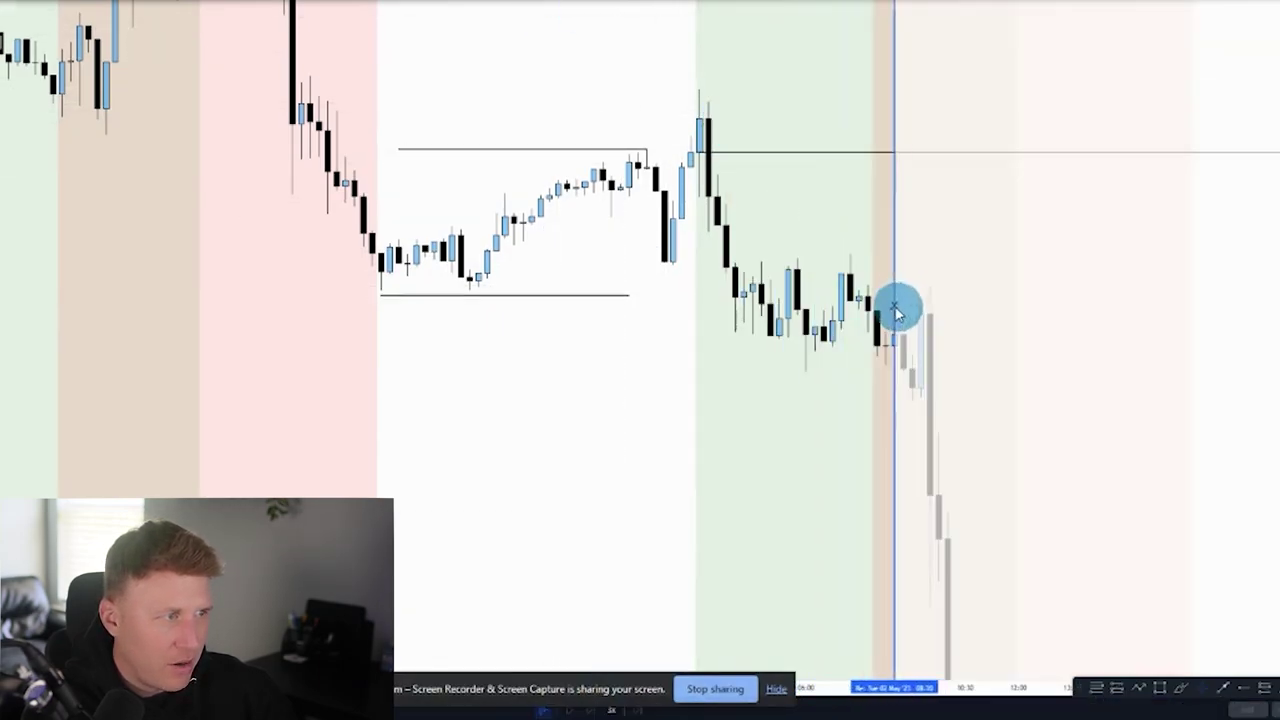
pyautogui.click(920, 340)
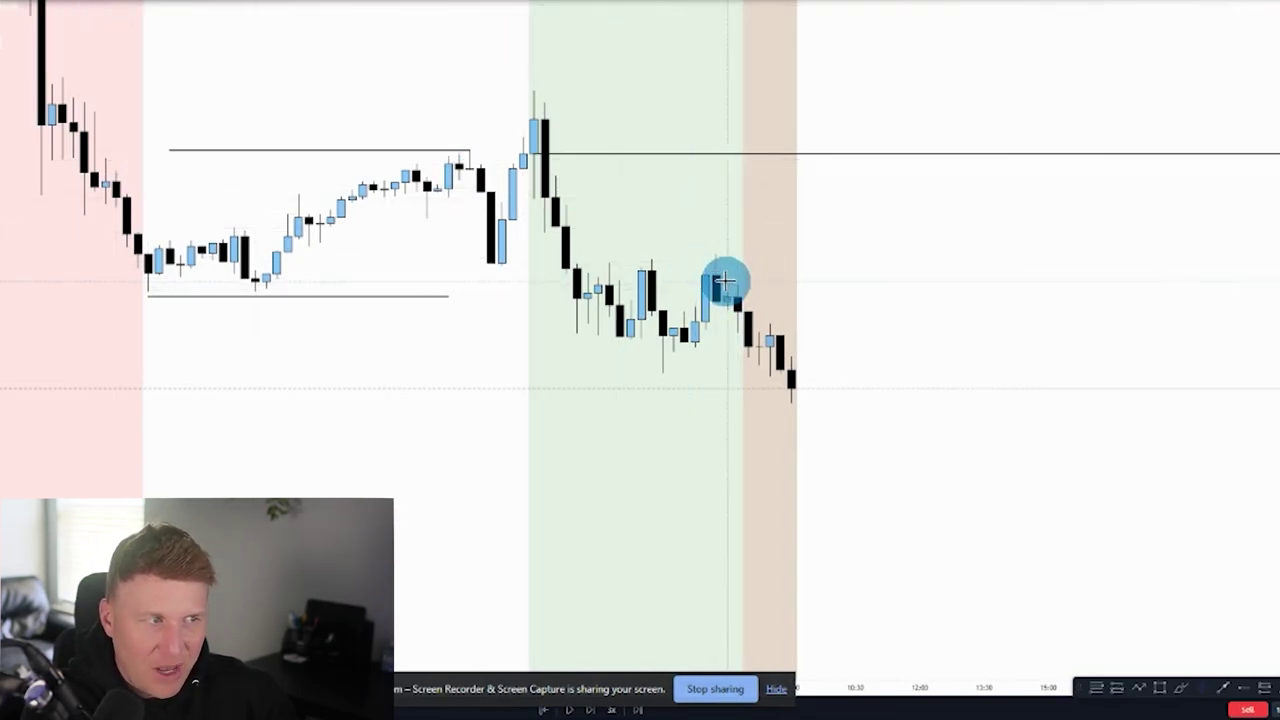
pyautogui.scroll(5, 592, 236)
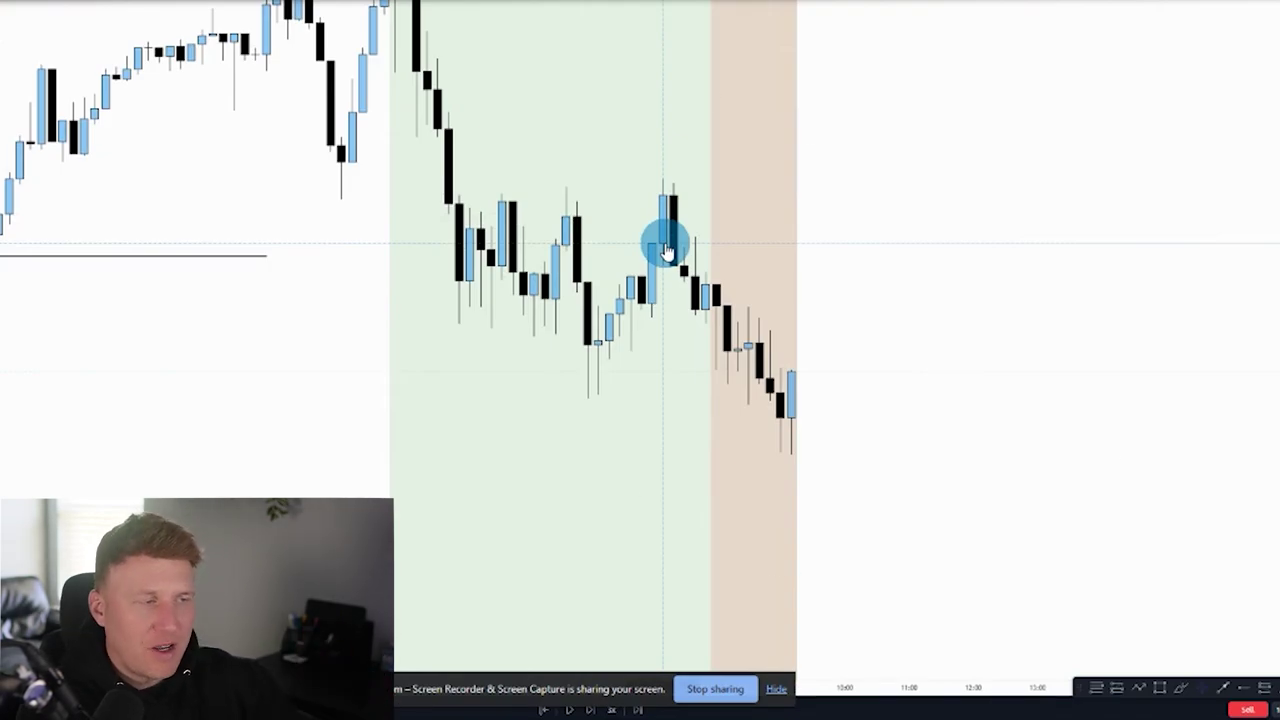
# Step: Draw a short horizontal line across the two near-equal highs that follow the first drop from the 2 May fakeout
pyautogui.moveTo(677, 154); pyautogui.dragTo(741, 183)
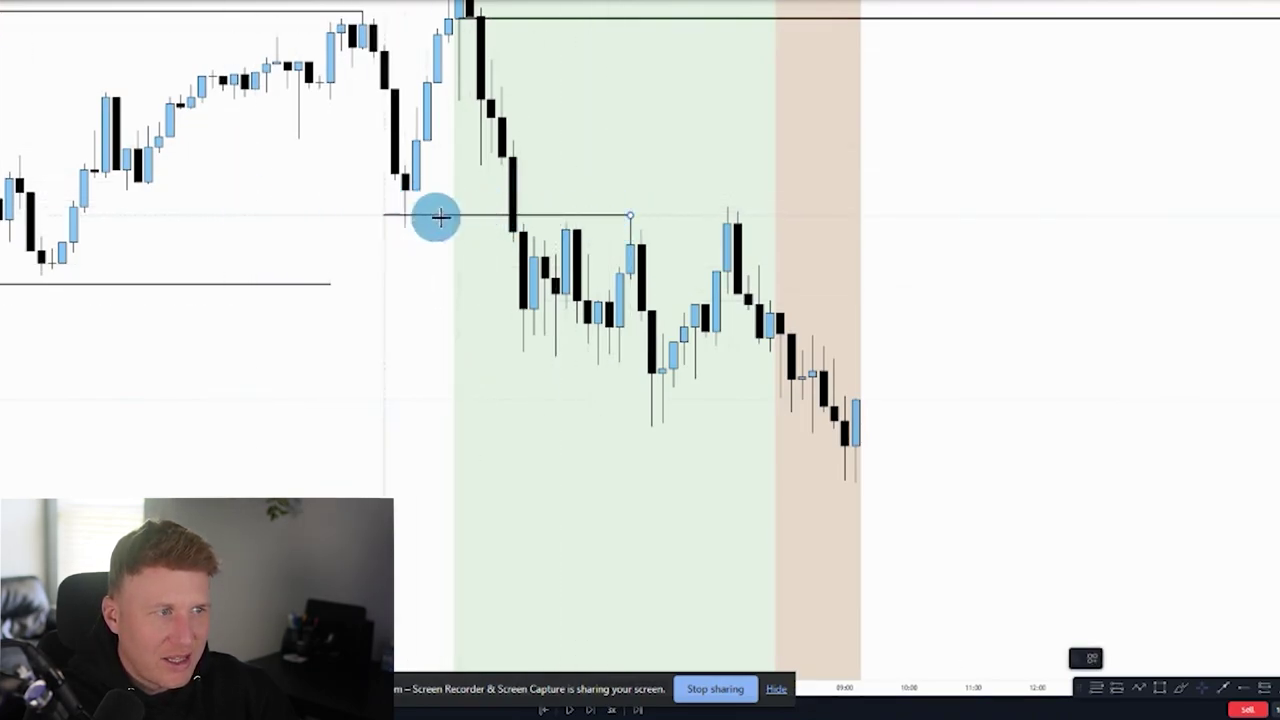
pyautogui.moveTo(556, 216); pyautogui.dragTo(556, 216)
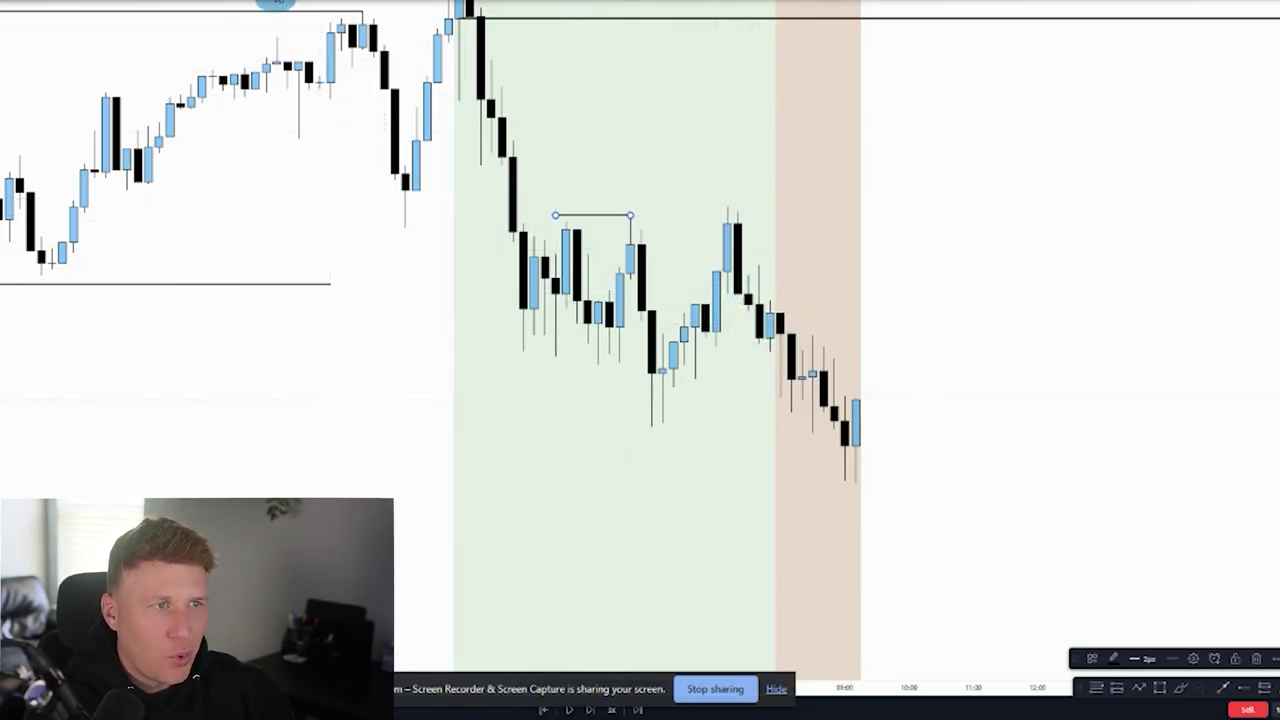
pyautogui.click(276, 2)
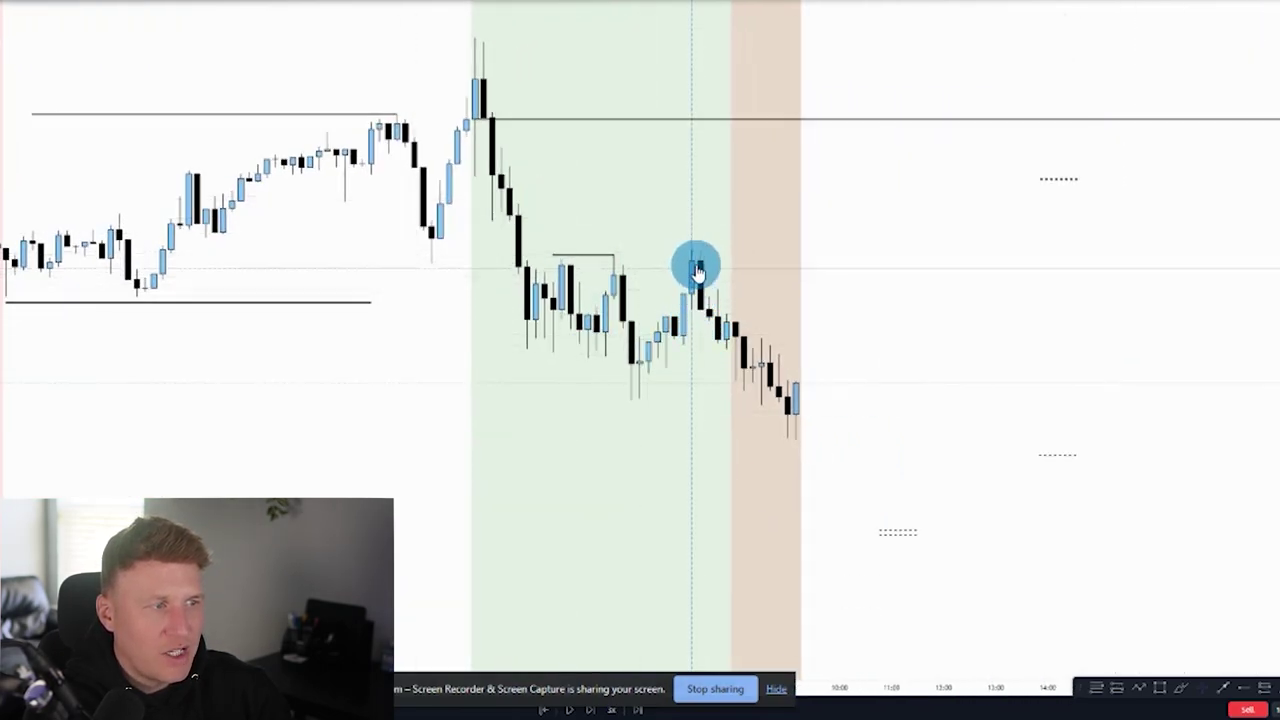
# Step: Copy the fakeout's horizontal ray down to the last up candle of the smaller spike above the two near-equal highs
pyautogui.moveTo(525, 120)
pyautogui.keyDown('ctrl'); pyautogui.mouseDown()
pyautogui.moveTo(716, 253)
pyautogui.moveTo(694, 294)
pyautogui.mouseUp(); pyautogui.keyUp('ctrl')
pyautogui.scroll(-3, 741, 293)
pyautogui.moveTo(1059, 410); pyautogui.dragTo(896, 412)
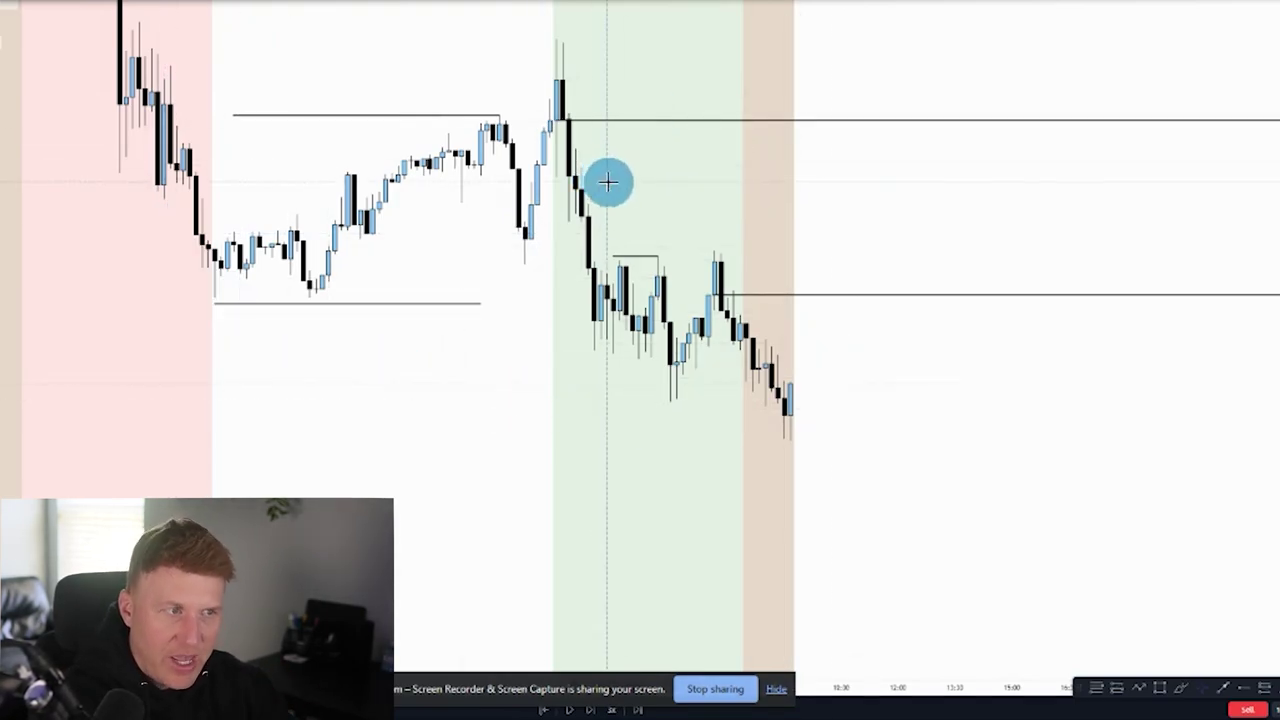
# Step: Label the short line above the two near-equal highs with the text "x"
pyautogui.doubleClick(646, 262)
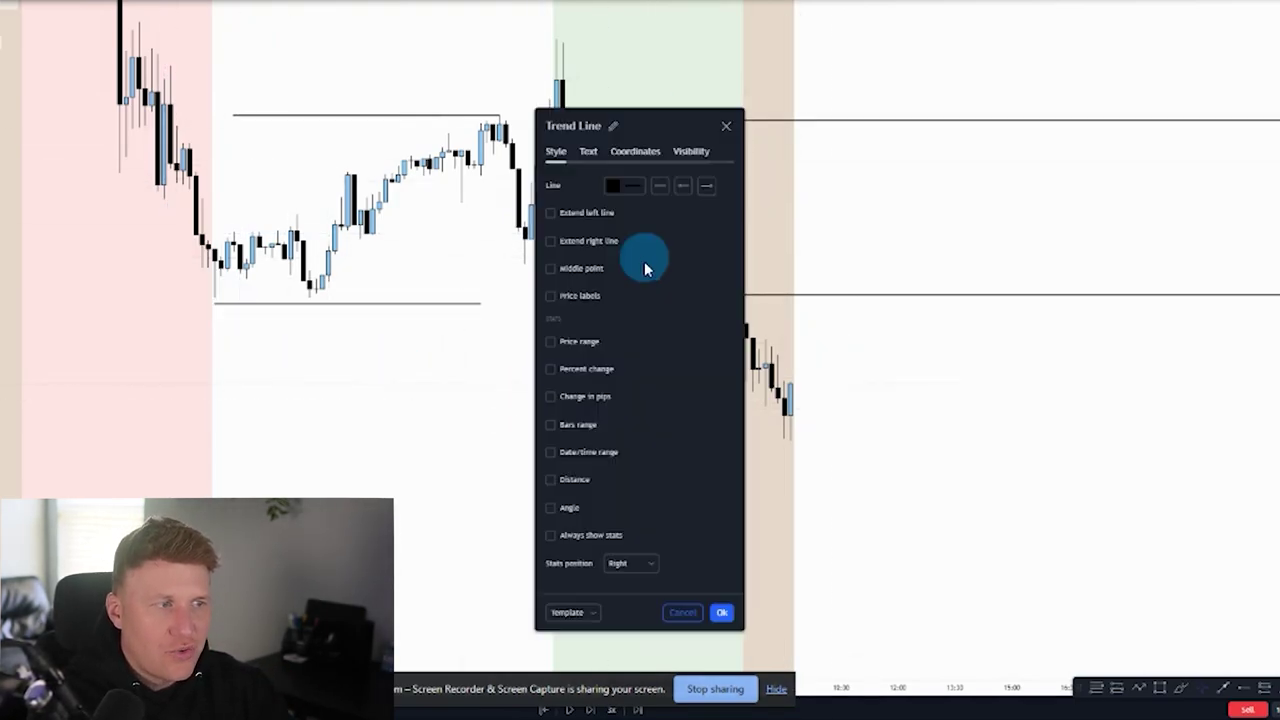
pyautogui.click(588, 151)
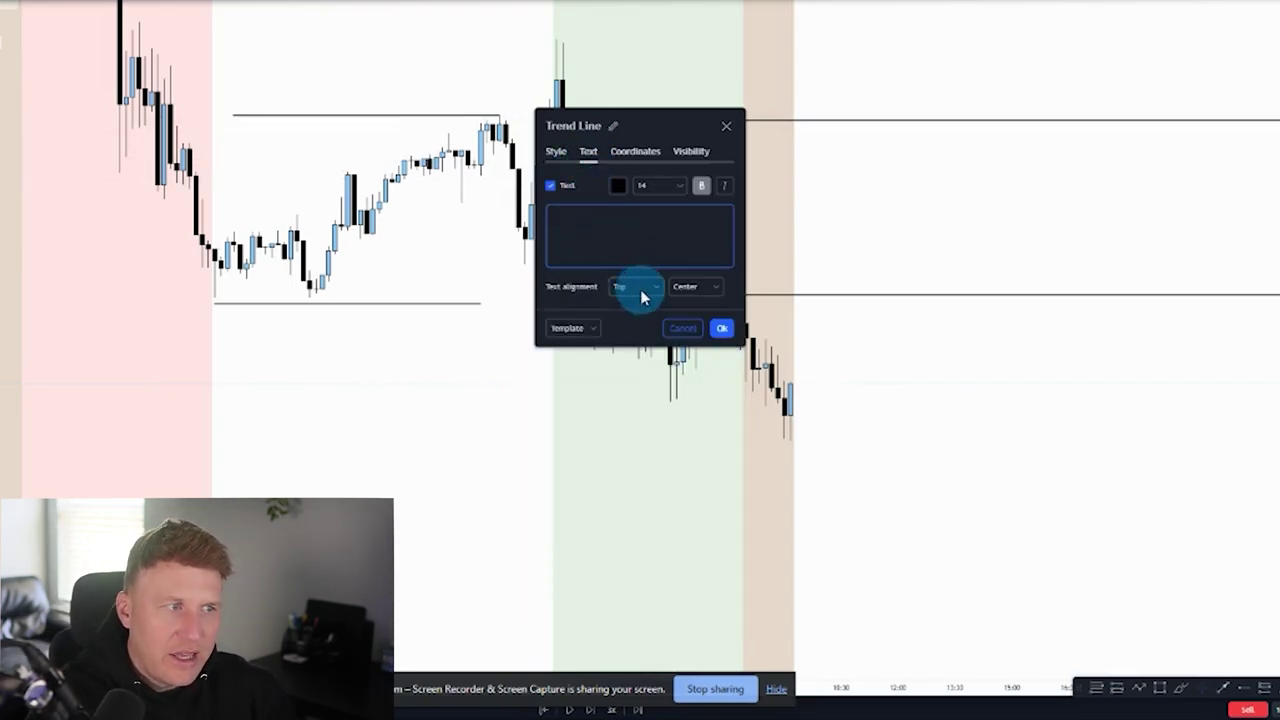
pyautogui.click(723, 331)
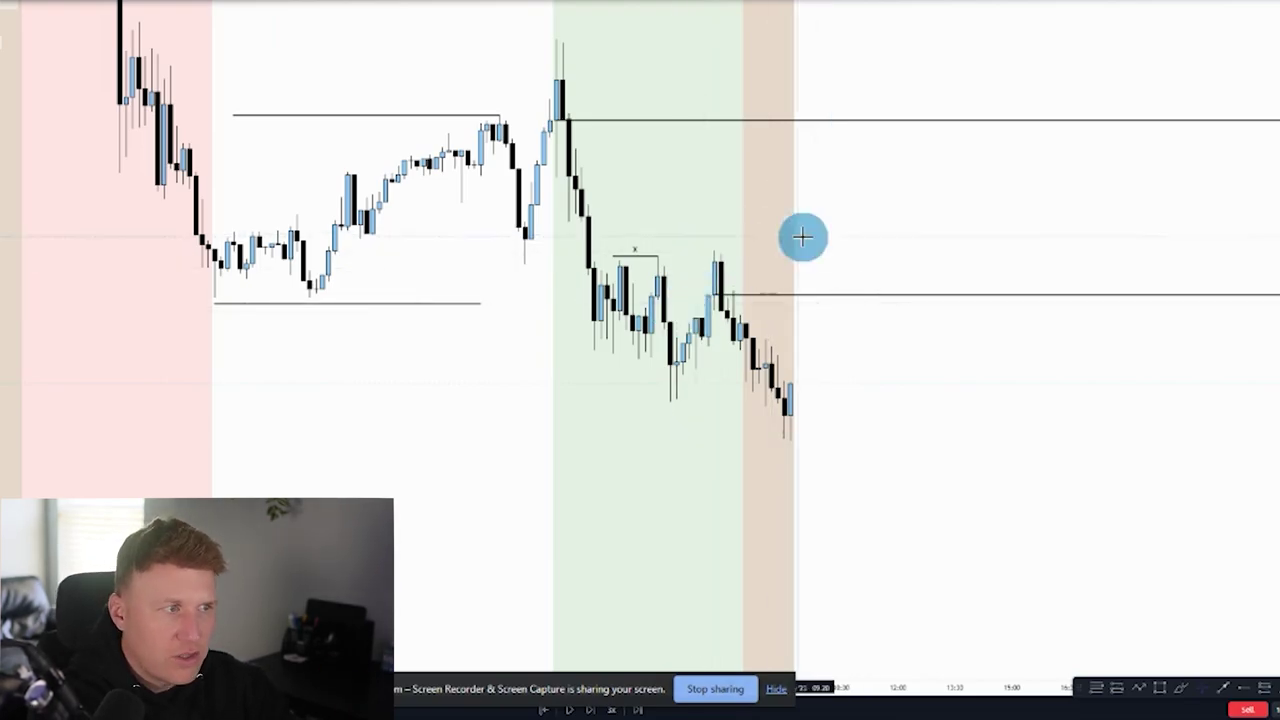
# Step: Place a dashed vertical line at 09:30 on 2 May
pyautogui.moveTo(804, 238); pyautogui.dragTo(837, 230)
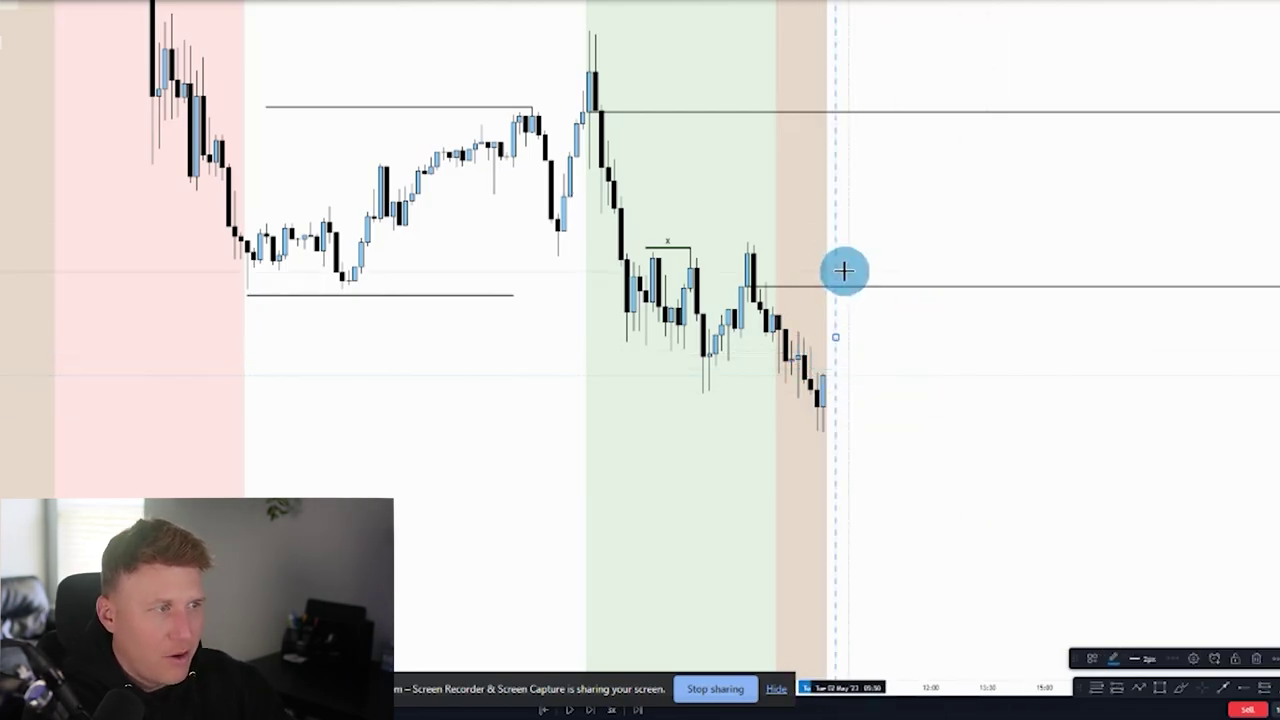
pyautogui.moveTo(1277, 530); pyautogui.dragTo(1274, 326)
pyautogui.scroll(3, 1089, 342)
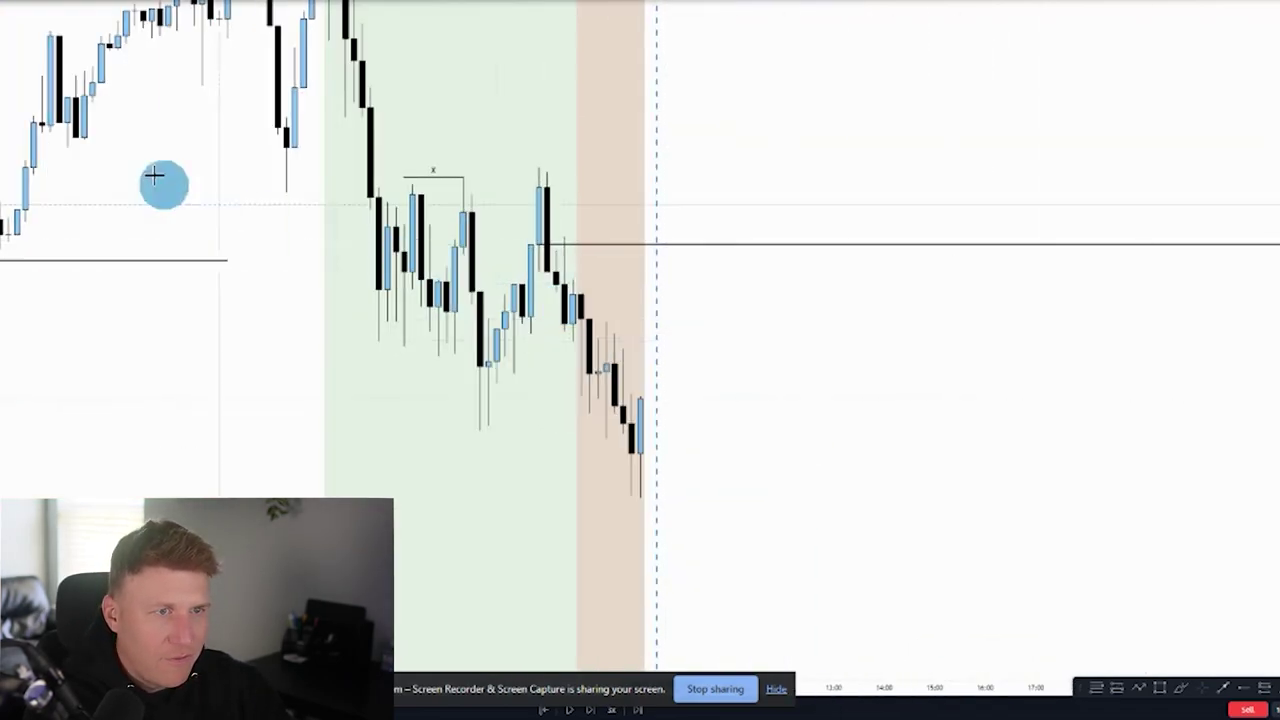
# Step: Place a short position with its entry on the lower horizontal ray and its stop about 15.0 above, at the recent spike's high
pyautogui.click(8, 150)
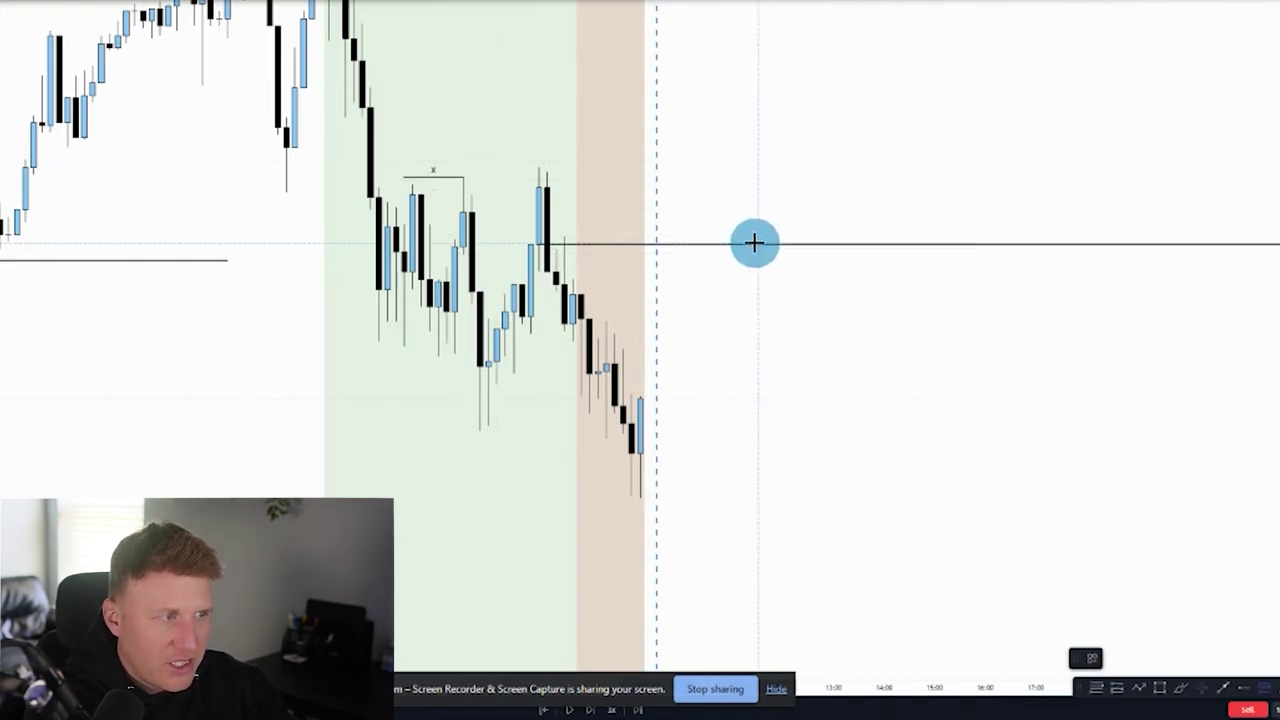
pyautogui.click(757, 243)
pyautogui.moveTo(760, 104); pyautogui.dragTo(751, 169)
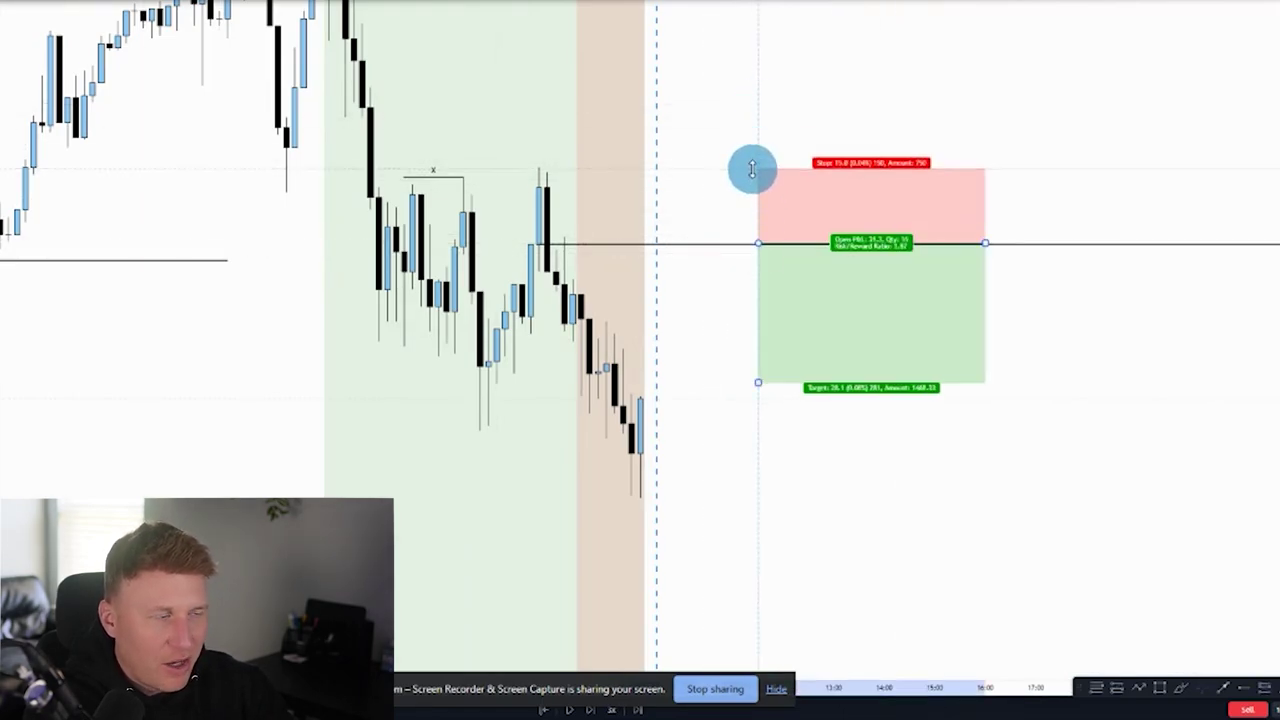
pyautogui.click(906, 97)
# Step: Extend the short position's target far below the entry to a risk/reward ratio of about 9.9
pyautogui.scroll(-5, 906, 97)
pyautogui.moveTo(1276, 300); pyautogui.dragTo(1276, 420)
pyautogui.scroll(-2, 1157, 414)
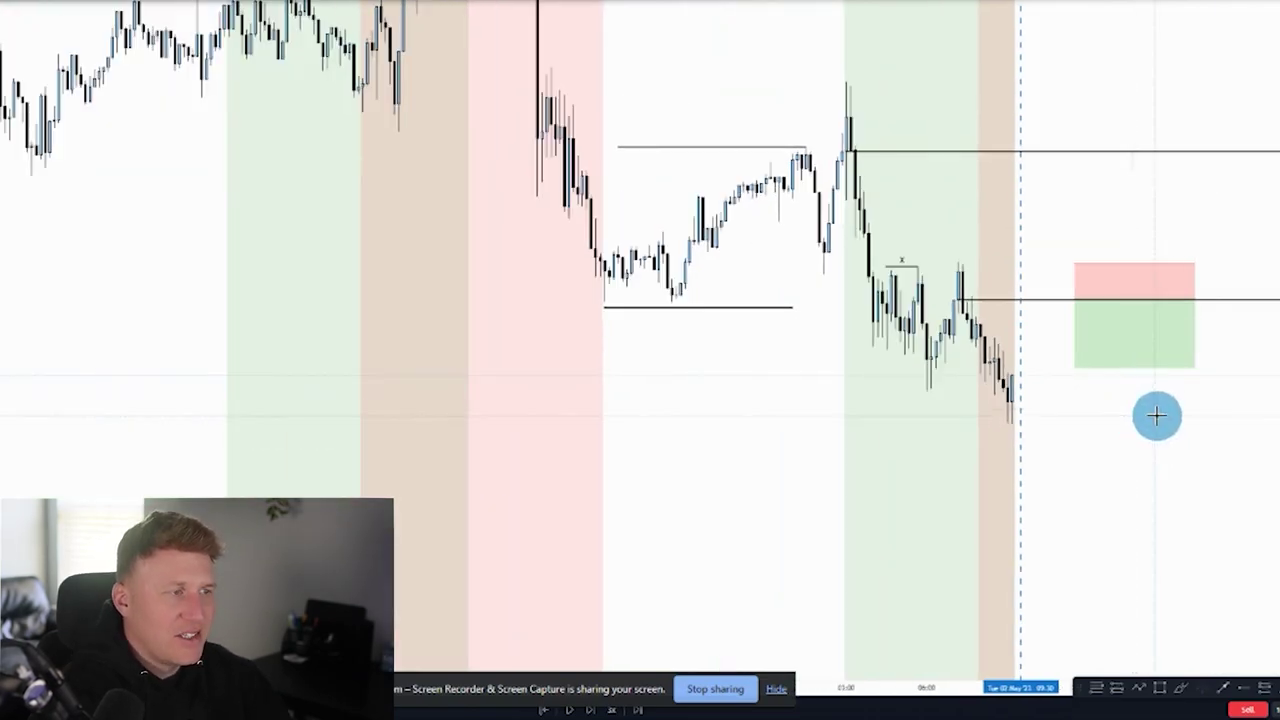
pyautogui.moveTo(1179, 472); pyautogui.dragTo(1125, 462)
pyautogui.moveTo(1020, 369); pyautogui.dragTo(1021, 655)
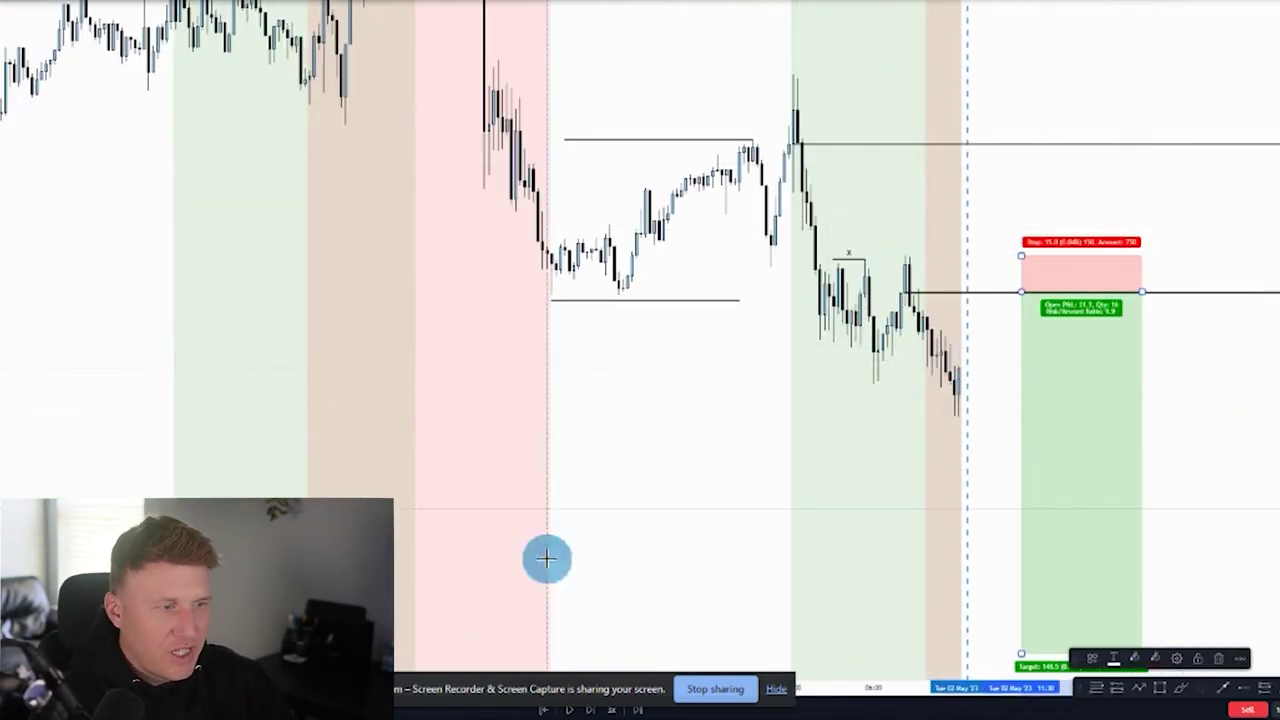
# Step: Restart the bar replay from about 06:00 on 2 May
pyautogui.click(541, 712)
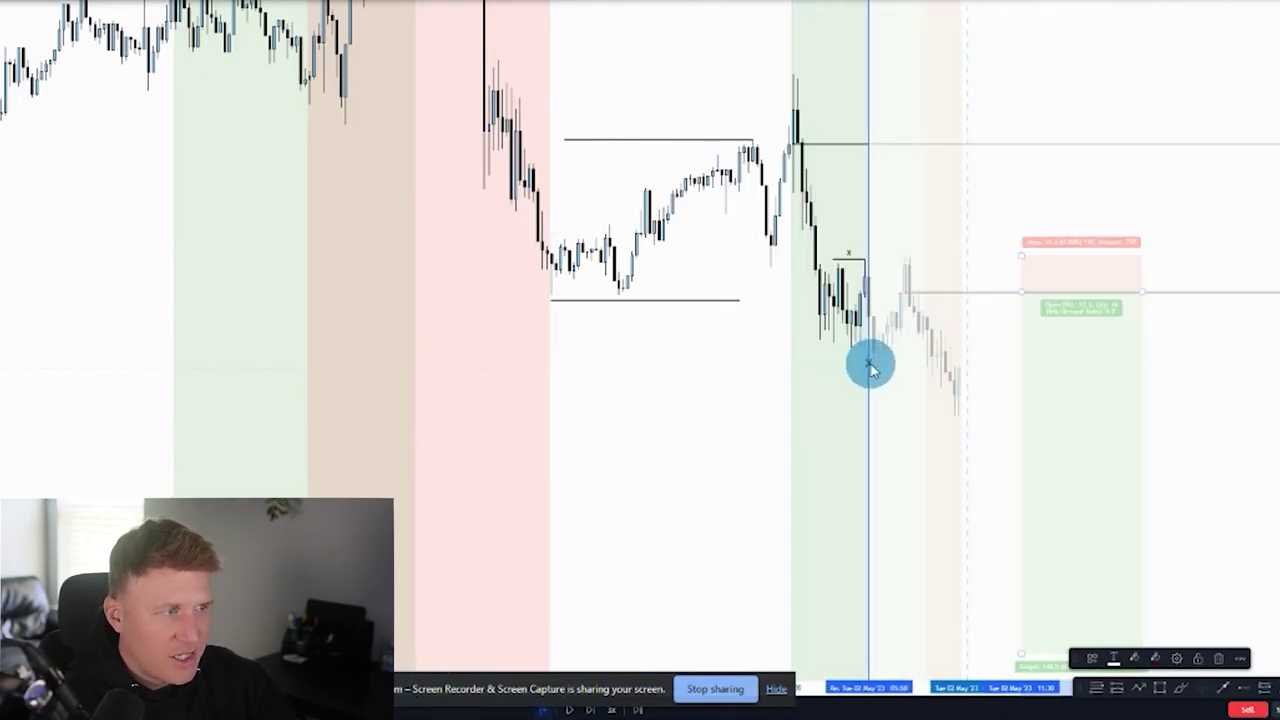
pyautogui.click(880, 363)
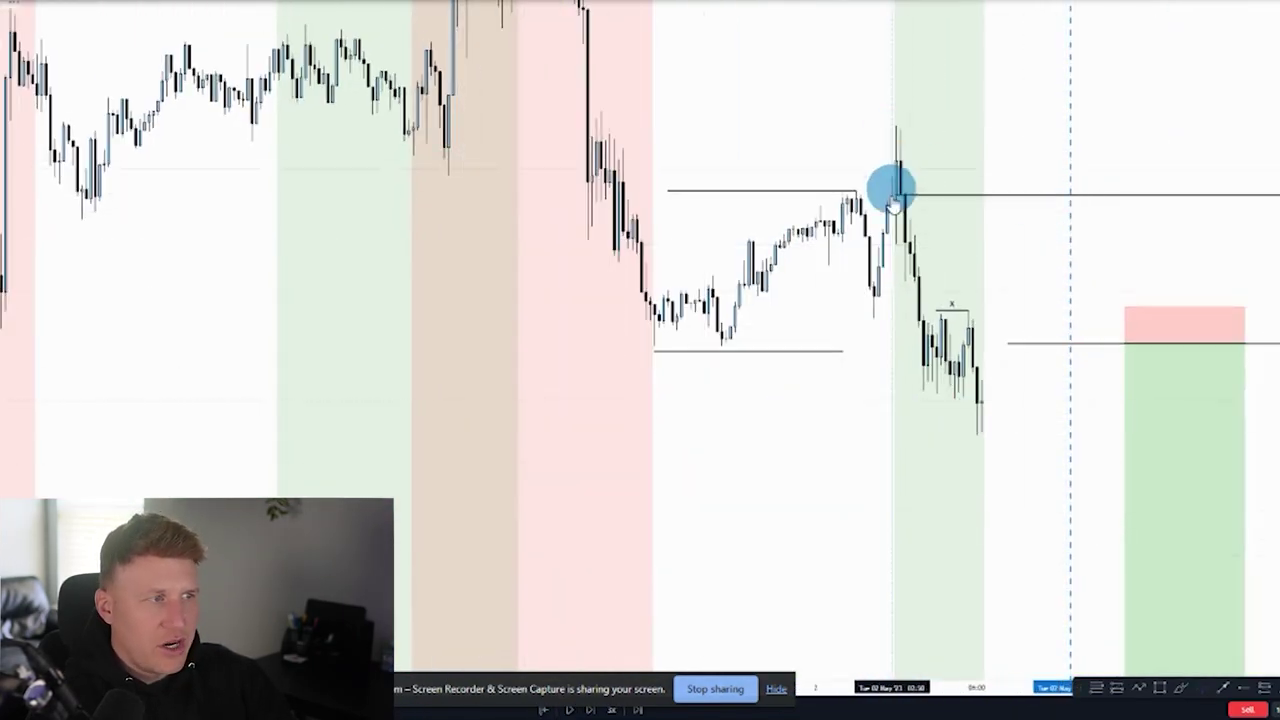
pyautogui.moveTo(843, 325); pyautogui.dragTo(688, 342)
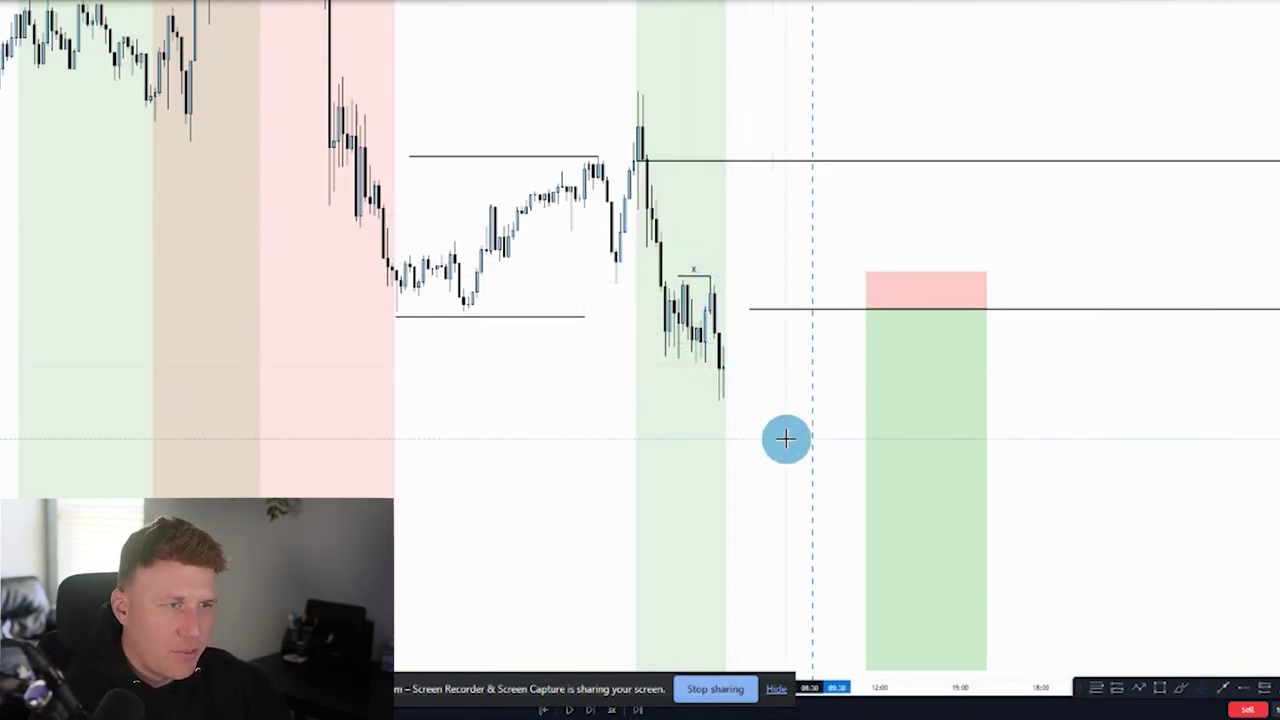
pyautogui.moveTo(593, 692); pyautogui.dragTo(561, 678)
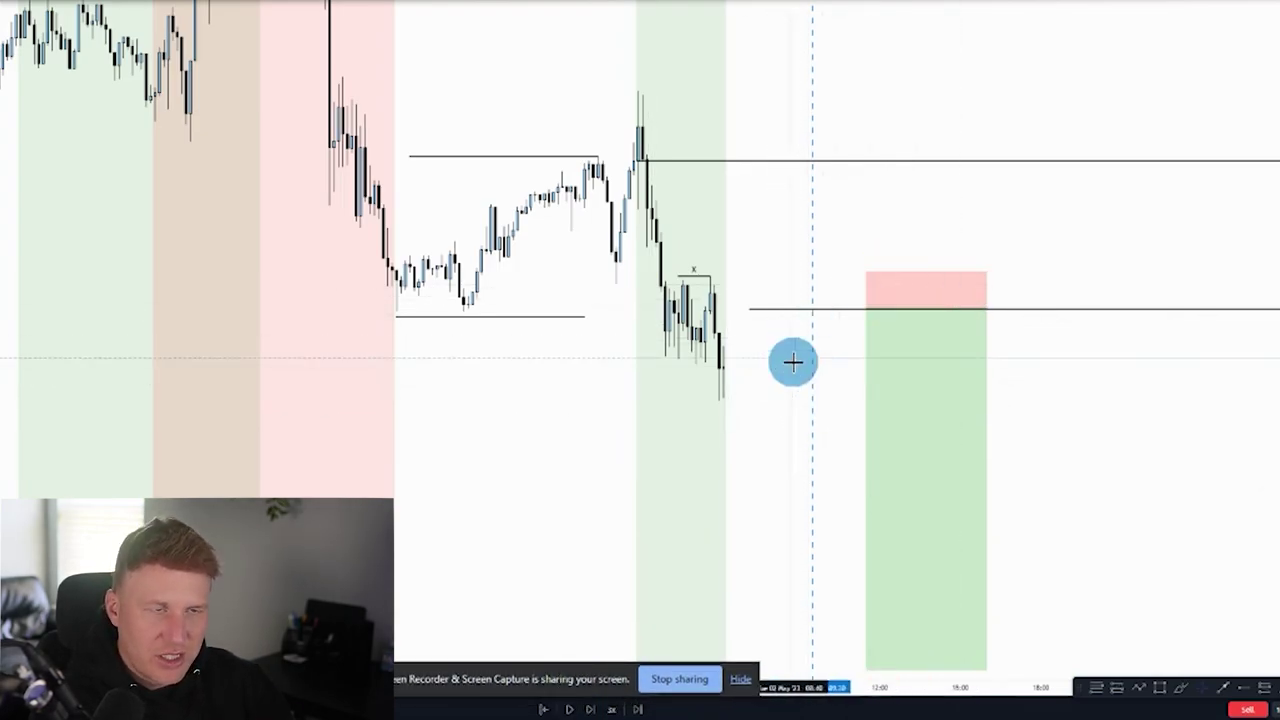
pyautogui.click(931, 345)
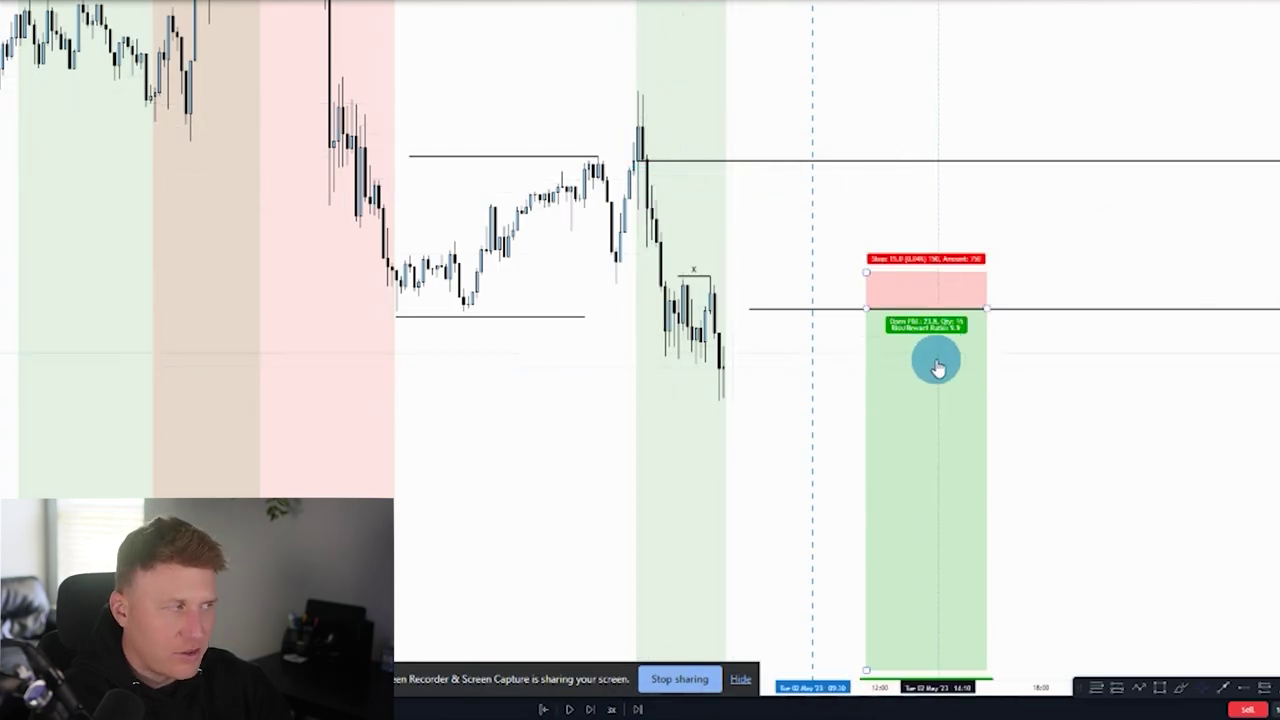
pyautogui.click(826, 231)
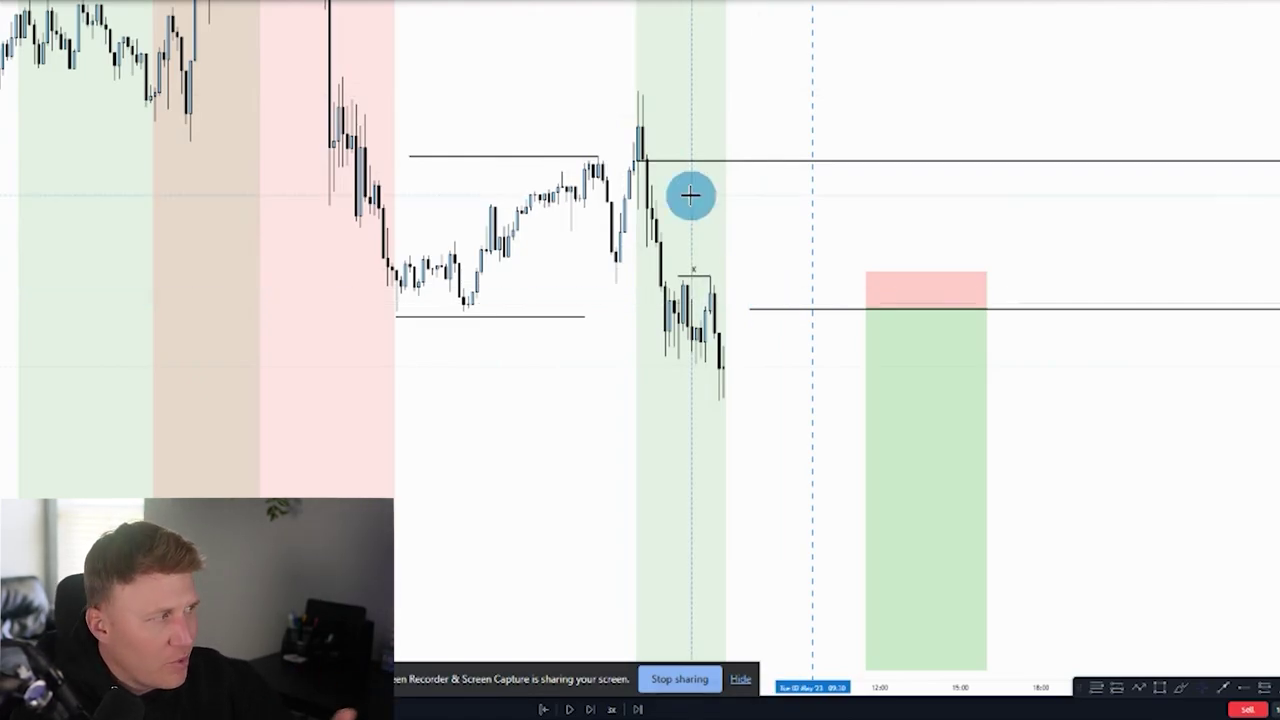
# Step: Place a second short position with its entry on the upper ray, stop about 28.7 above at the spike's high, and target on the lower ray
pyautogui.moveTo(1114, 255); pyautogui.dragTo(976, 221)
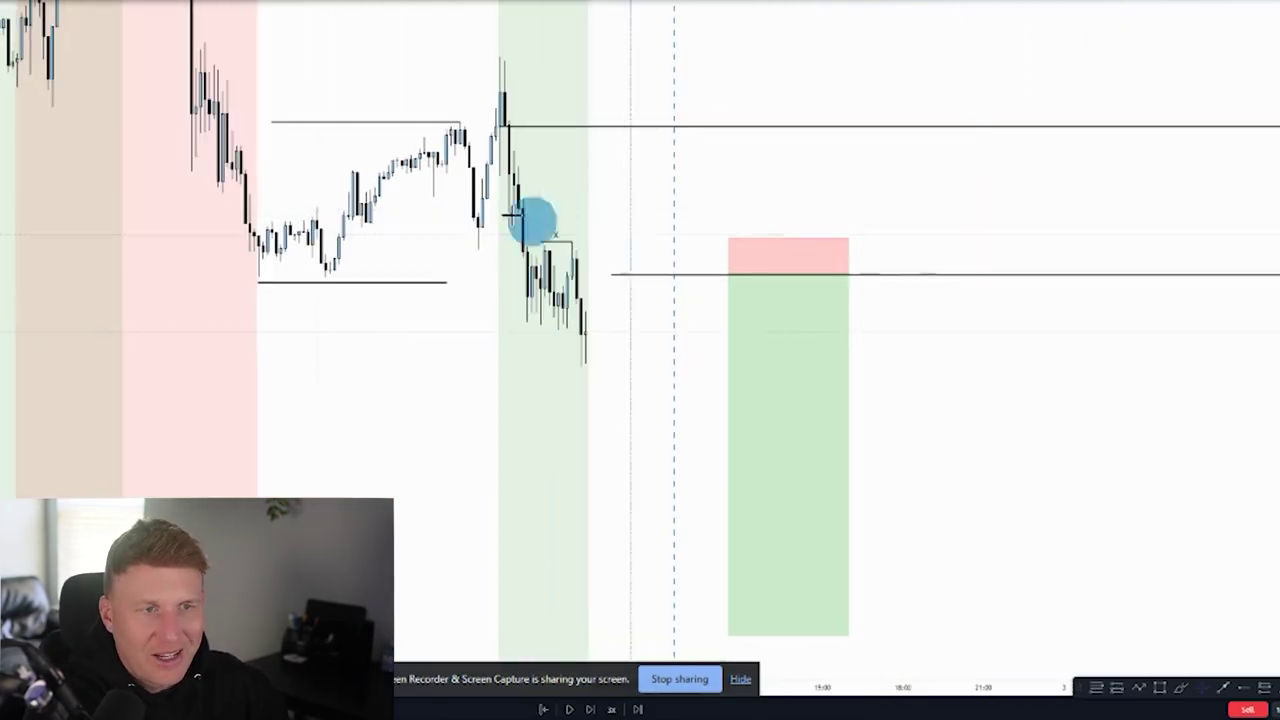
pyautogui.click(916, 127)
pyautogui.scroll(-3, 885, 79)
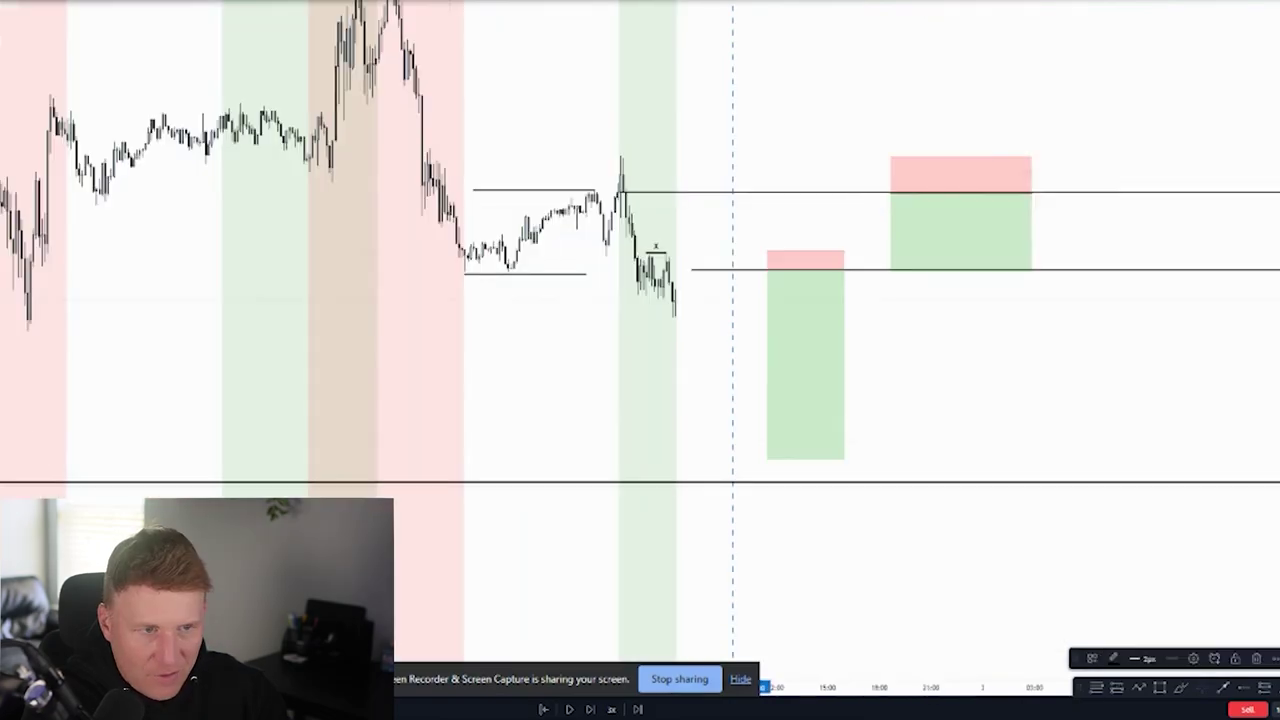
# Step: Place green horizontal rays from two earlier swing lows well below the current price
pyautogui.click(132, 510)
pyautogui.moveTo(440, 574); pyautogui.dragTo(743, 331)
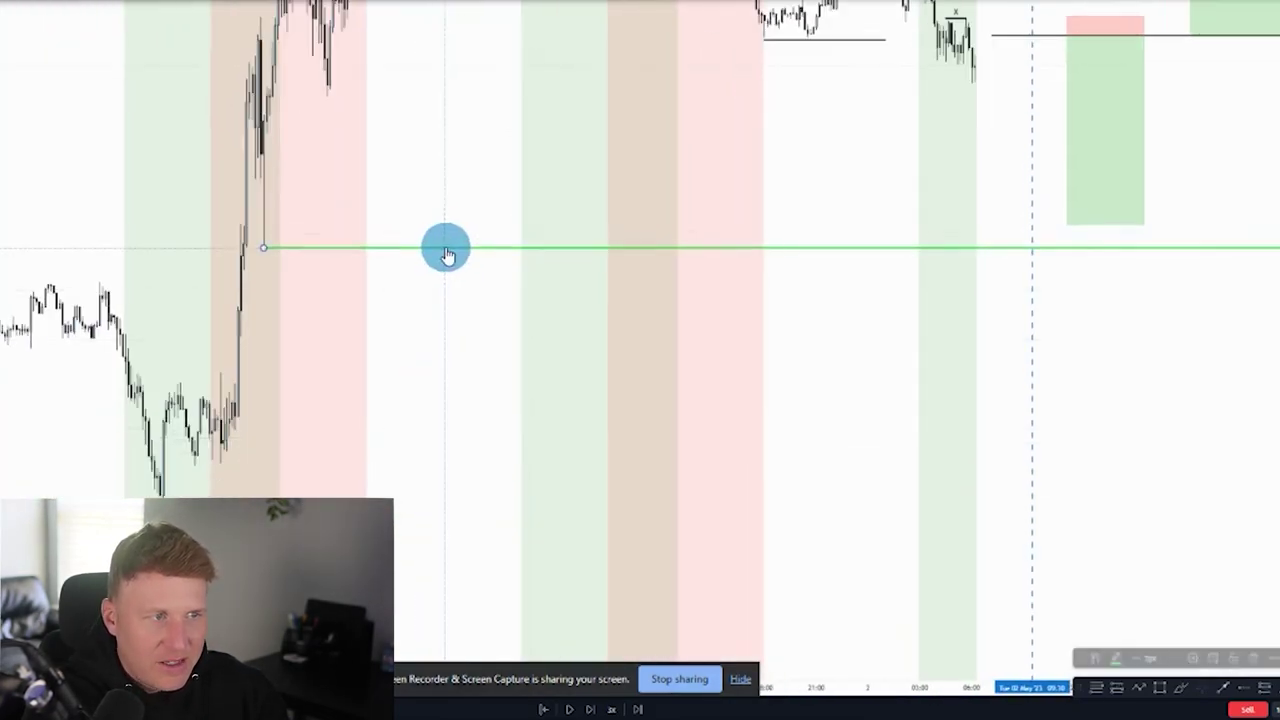
pyautogui.click(238, 421)
pyautogui.moveTo(220, 425); pyautogui.dragTo(162, 488)
# Step: Extend the lower short position's target to the upper green ray, for a risk/reward ratio of about 11.21
pyautogui.moveTo(709, 201); pyautogui.dragTo(617, 260)
pyautogui.click(971, 286)
pyautogui.moveTo(971, 287); pyautogui.dragTo(974, 309)
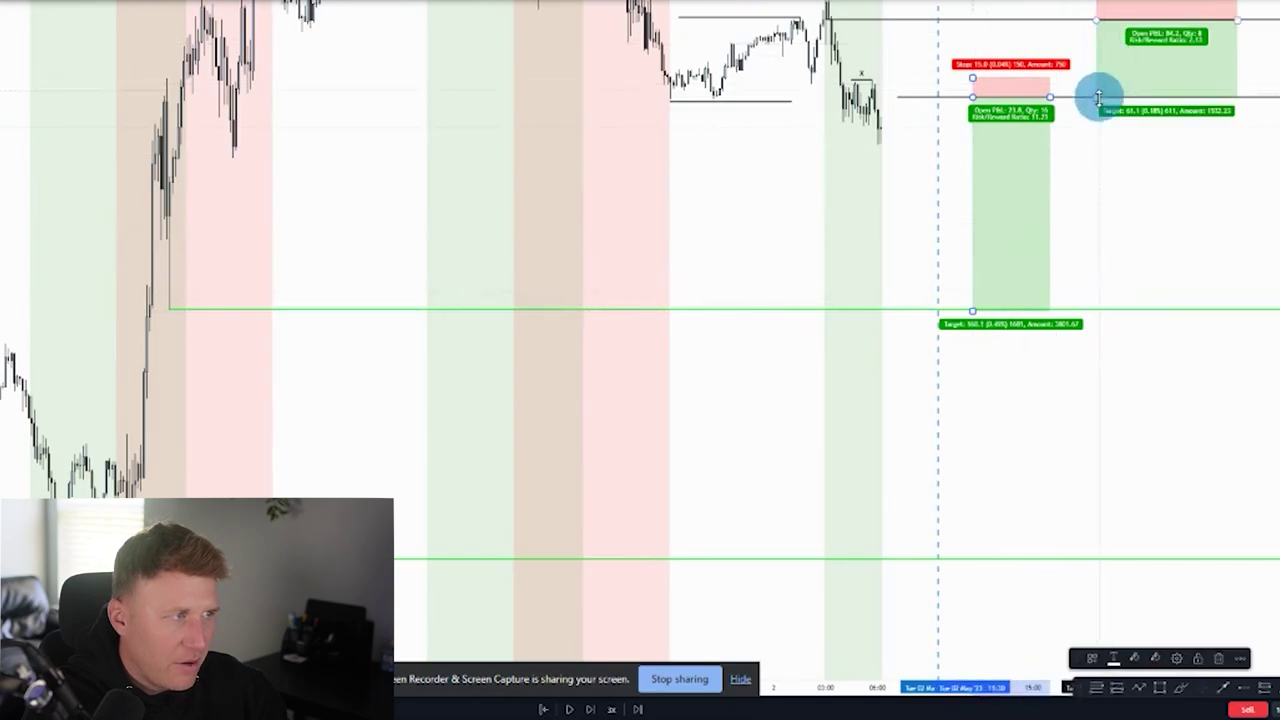
# Step: Extend the upper short position's target to the same green ray, for a risk/reward ratio of about 8.01, and narrow that position
pyautogui.moveTo(1098, 97); pyautogui.dragTo(1097, 312)
pyautogui.moveTo(1243, 63); pyautogui.dragTo(1103, 117)
pyautogui.click(1160, 117)
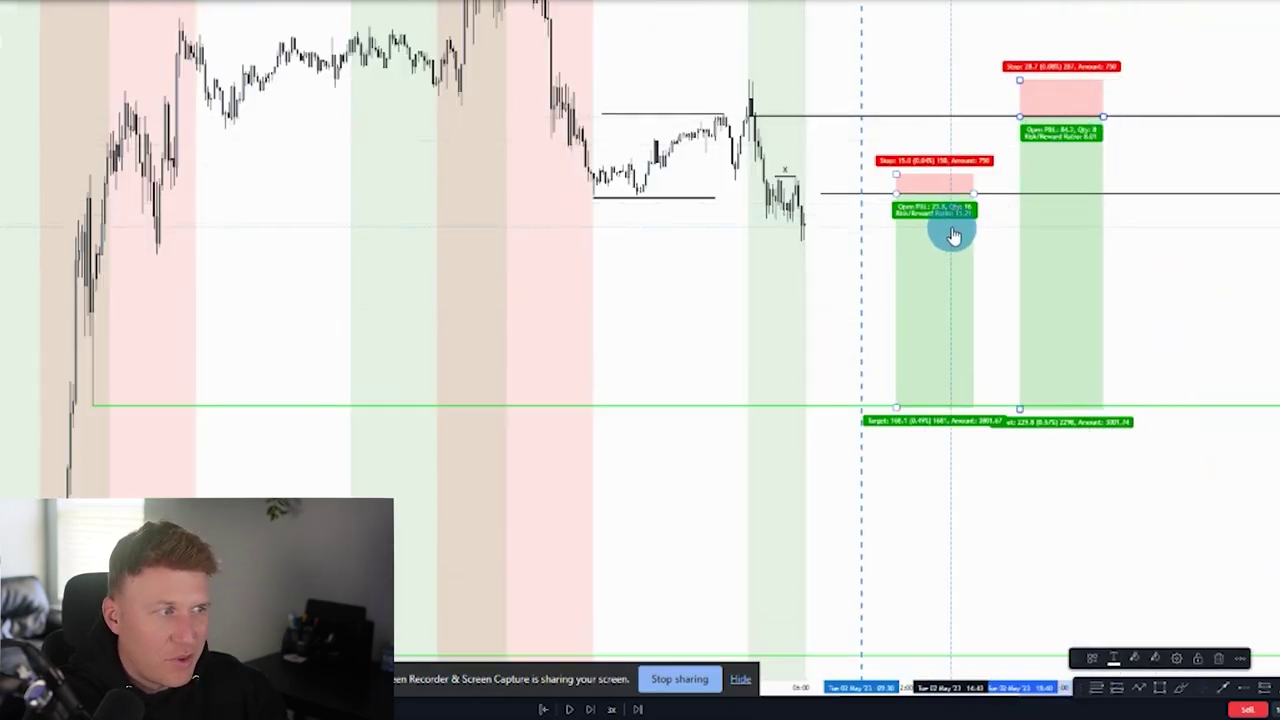
pyautogui.moveTo(1251, 311); pyautogui.dragTo(1279, 280)
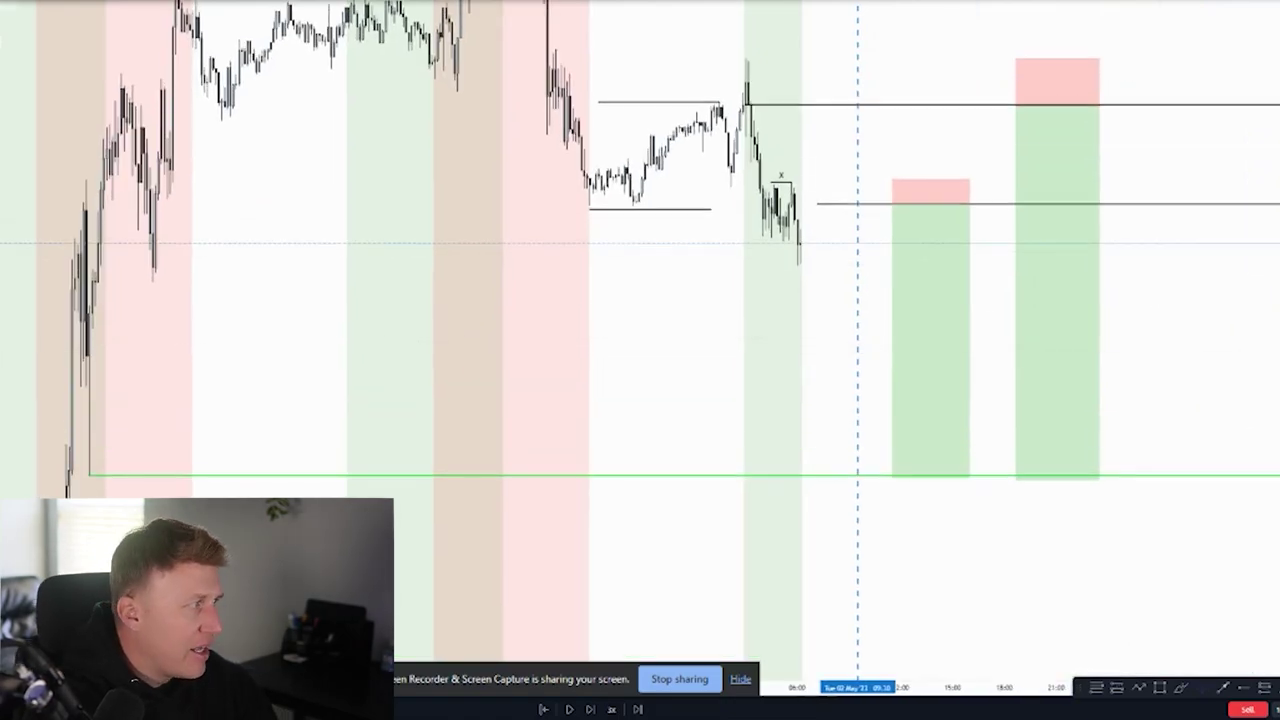
pyautogui.scroll(1, 1127, 229)
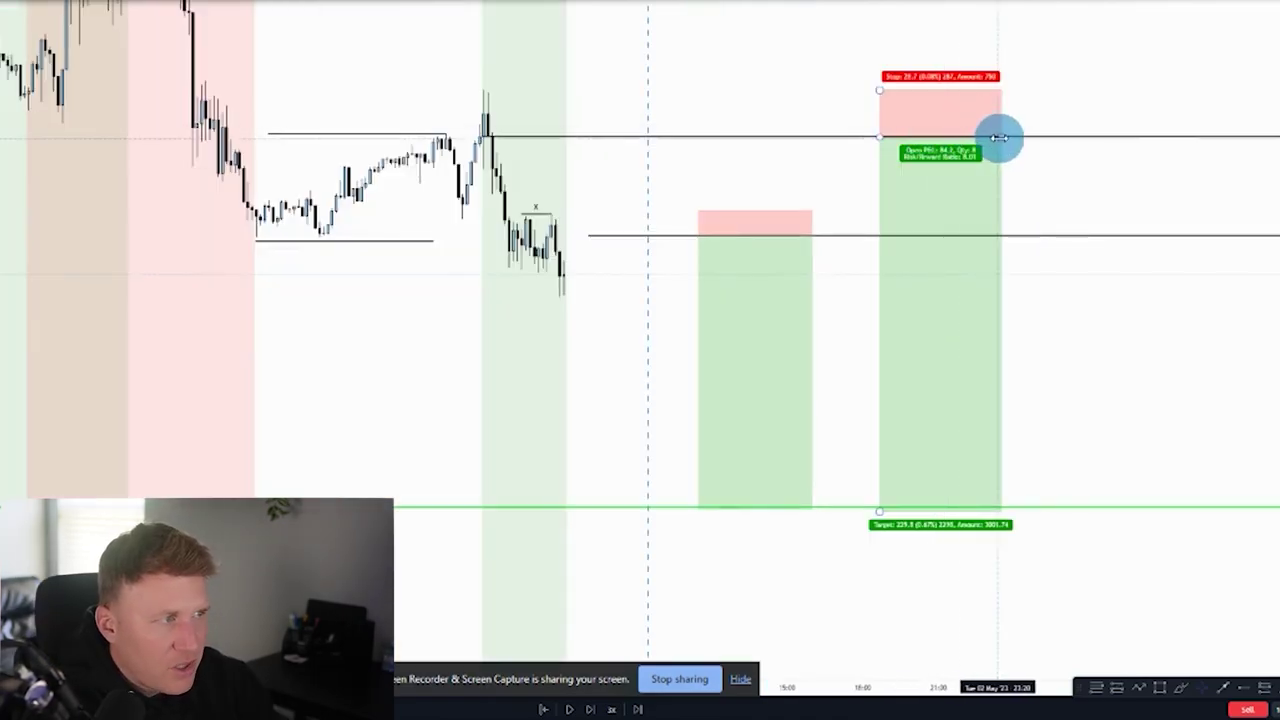
pyautogui.moveTo(1000, 136); pyautogui.dragTo(960, 137)
pyautogui.moveTo(1012, 178); pyautogui.dragTo(1158, 217)
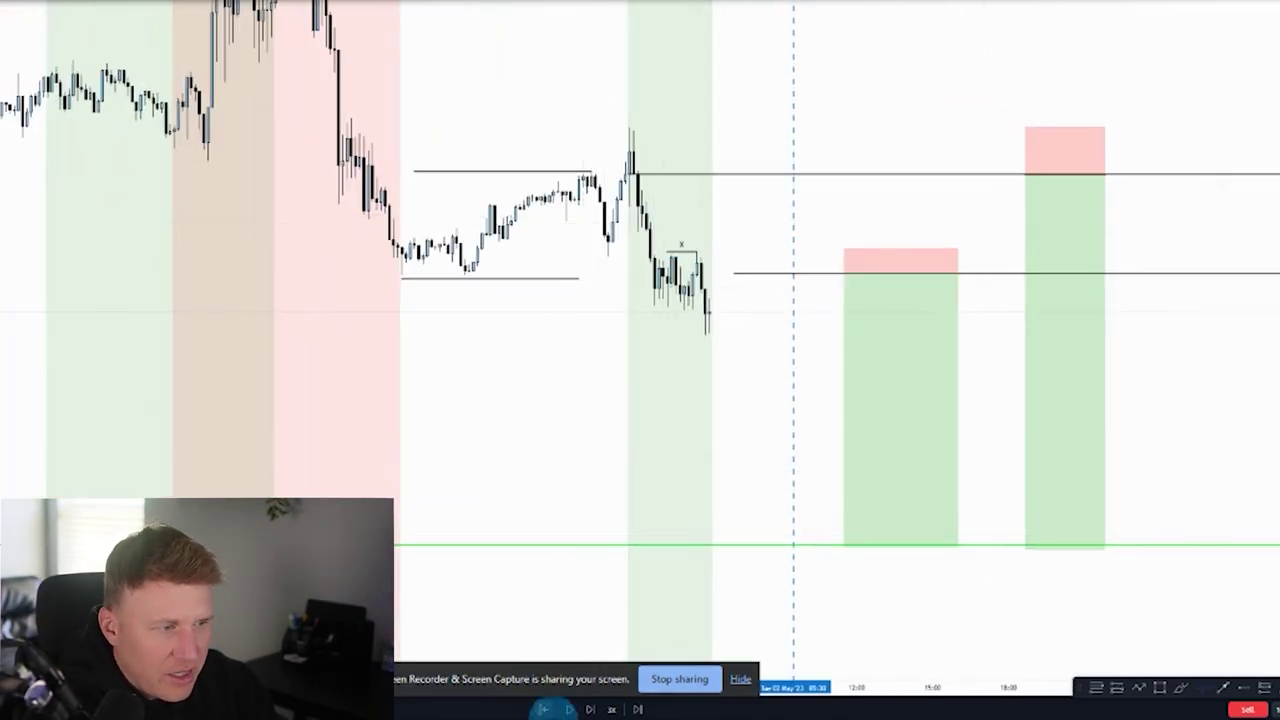
# Step: Play the replay forward and pause it just before the dashed 09:30 line on 2 May
pyautogui.click(568, 709)
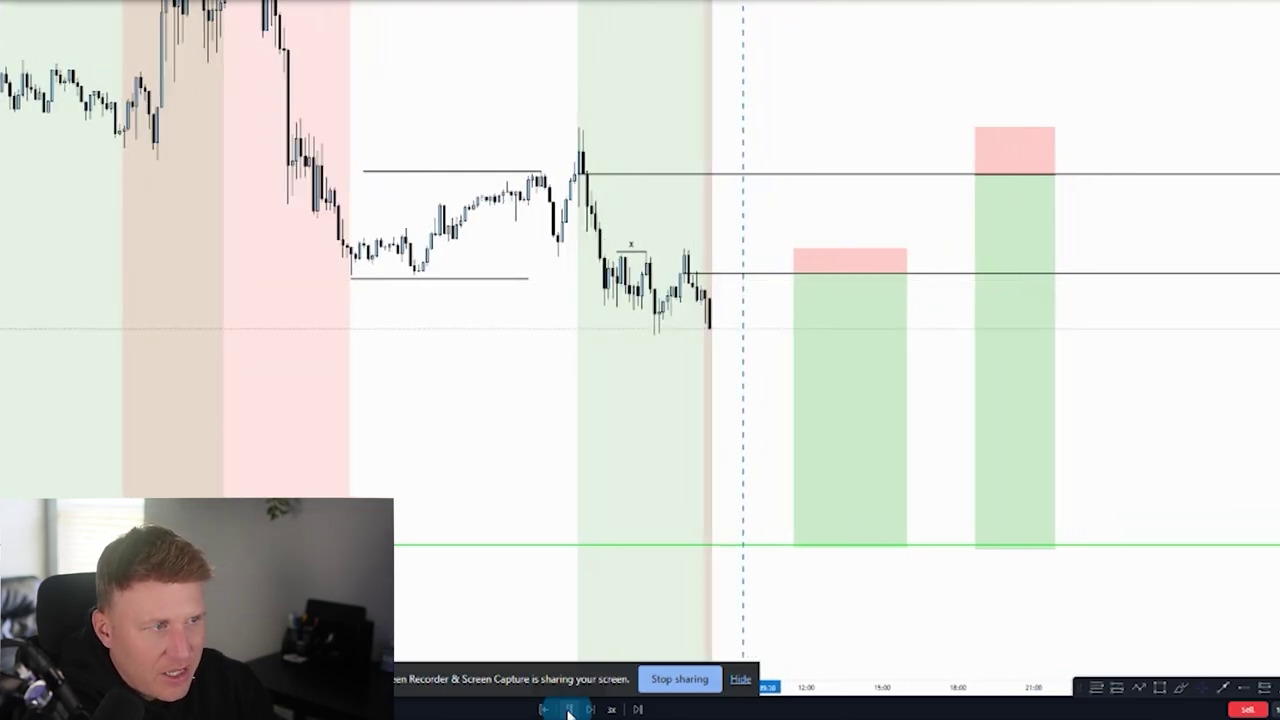
pyautogui.click(568, 709)
pyautogui.click(878, 294)
pyautogui.click(829, 309)
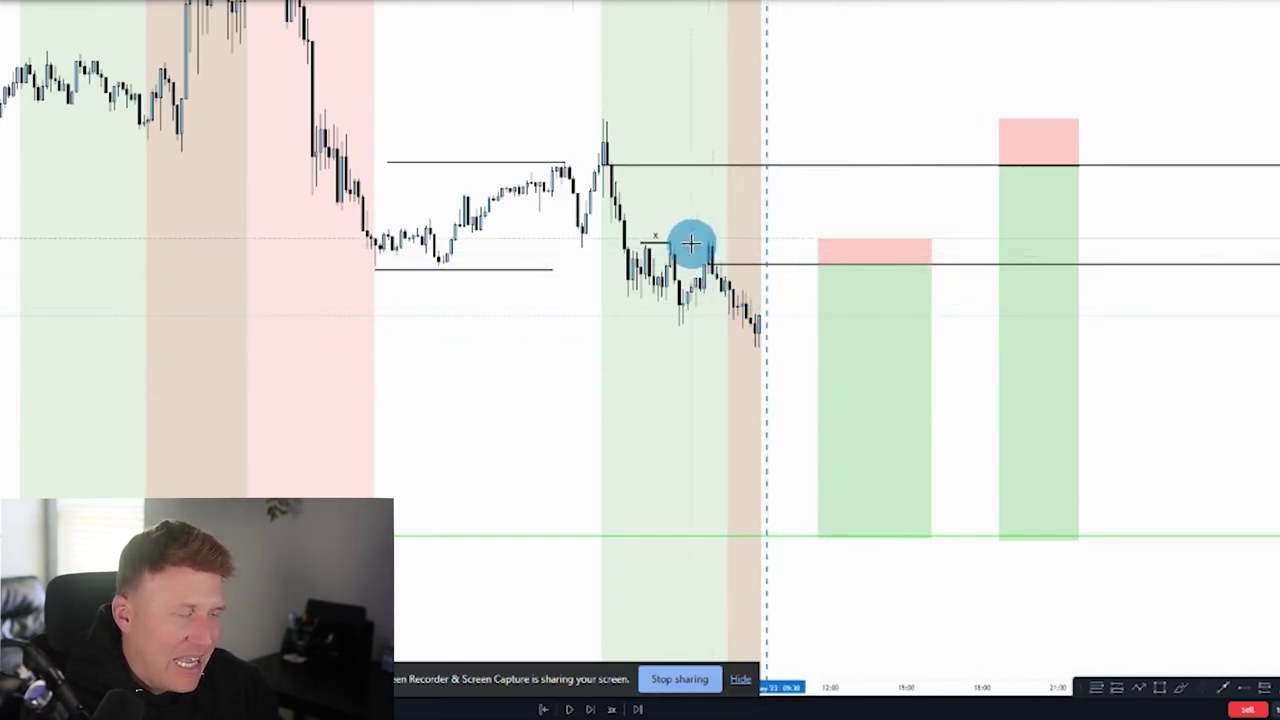
# Step: Slow the replay speed to 1x, play on to the dashed 09:30 line and pause
pyautogui.scroll(3, 974, 311)
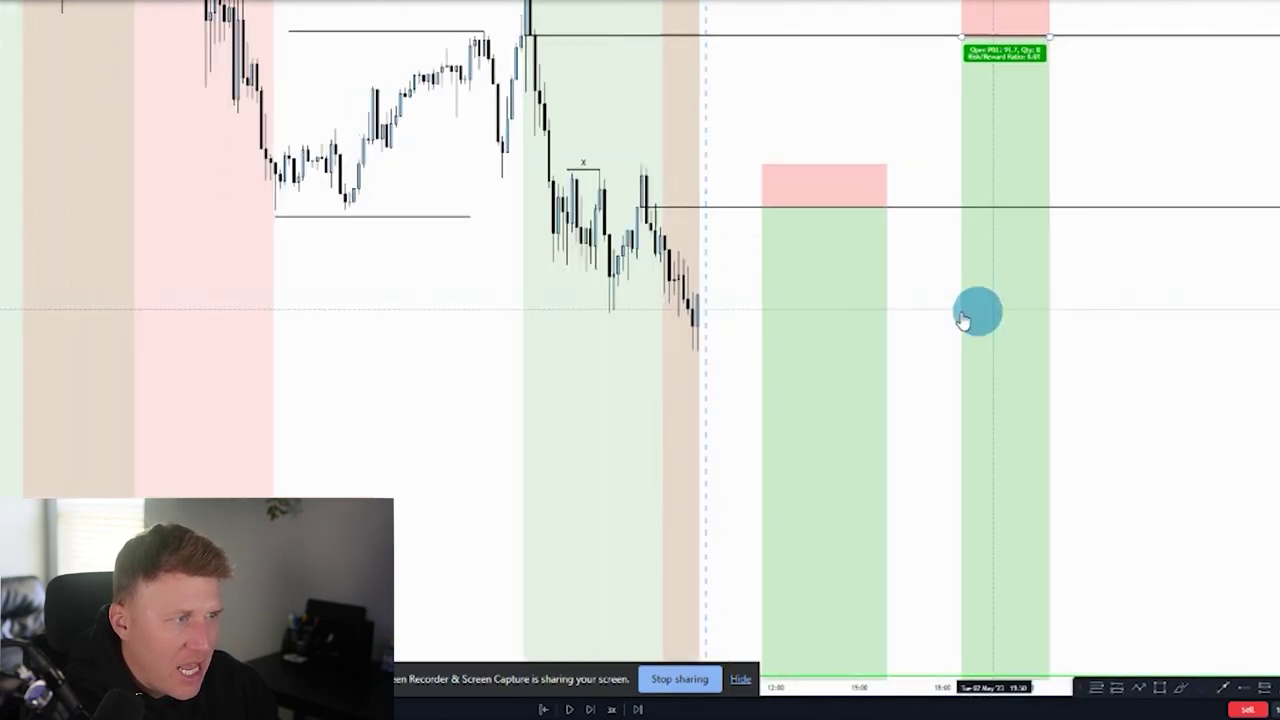
pyautogui.moveTo(530, 373); pyautogui.dragTo(607, 384)
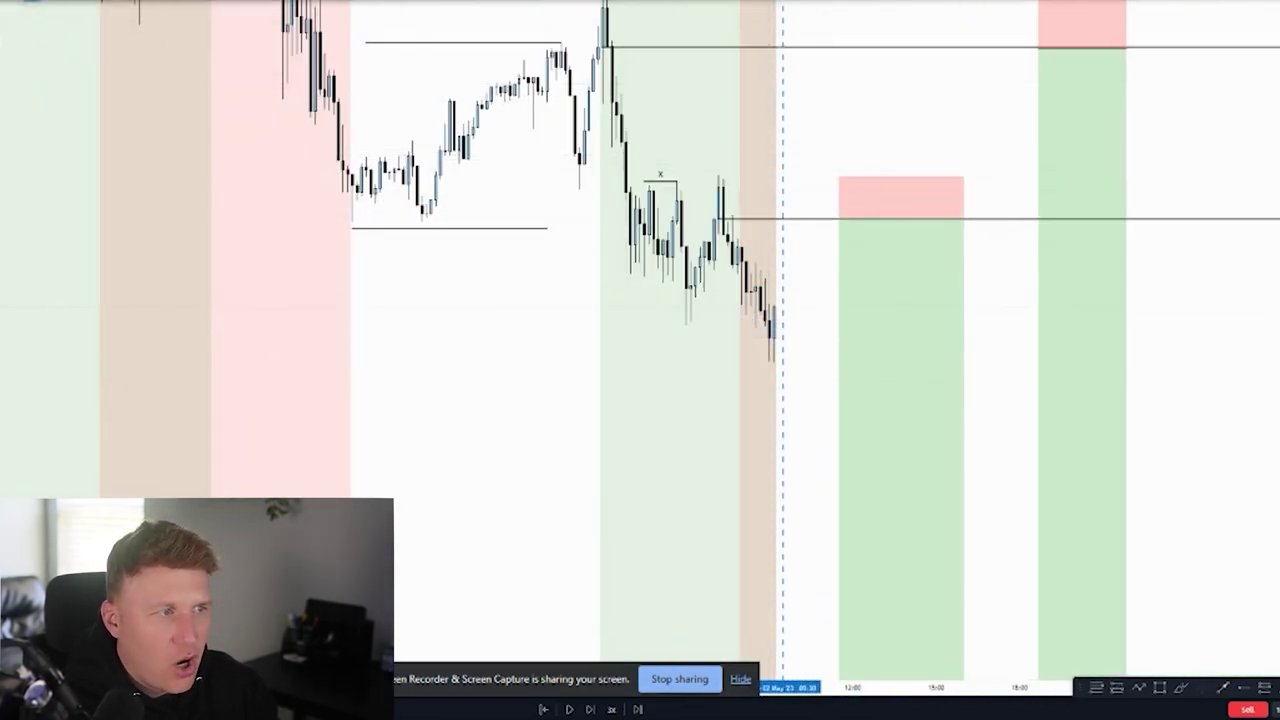
pyautogui.scroll(3, 303, 263)
pyautogui.moveTo(788, 274); pyautogui.dragTo(734, 274)
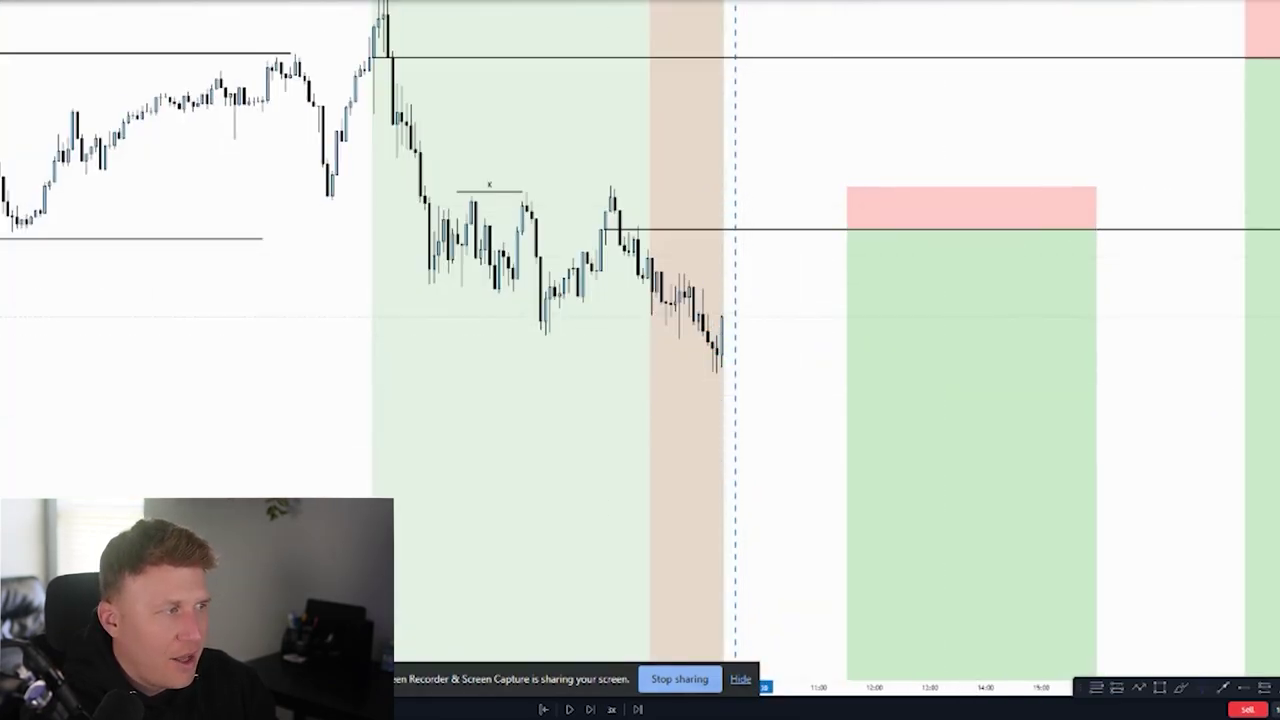
pyautogui.scroll(-2, 977, 300)
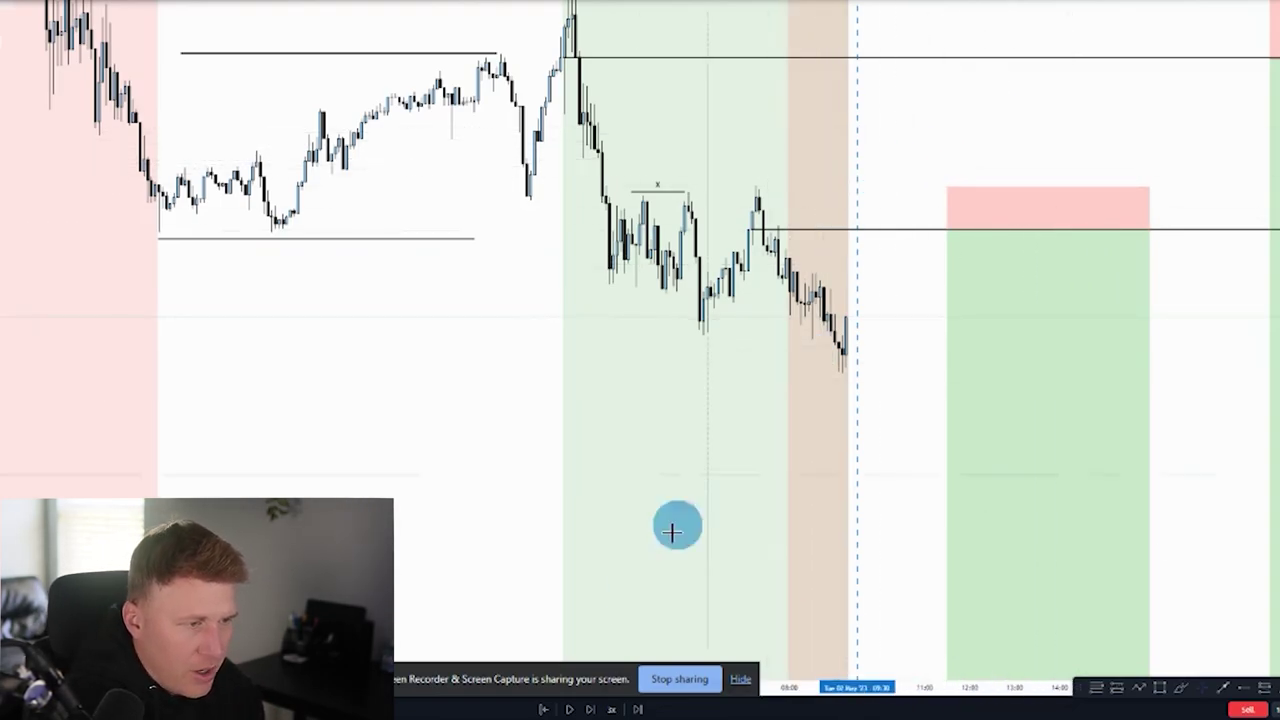
pyautogui.click(611, 709)
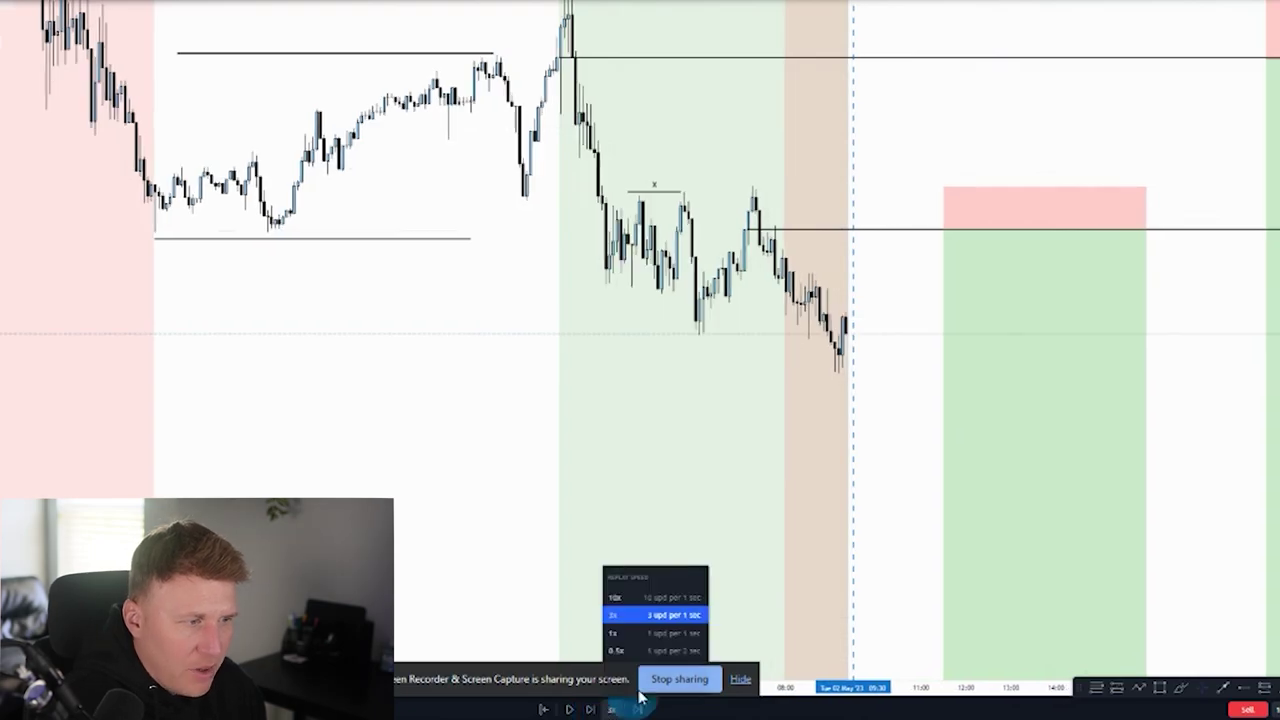
pyautogui.click(640, 636)
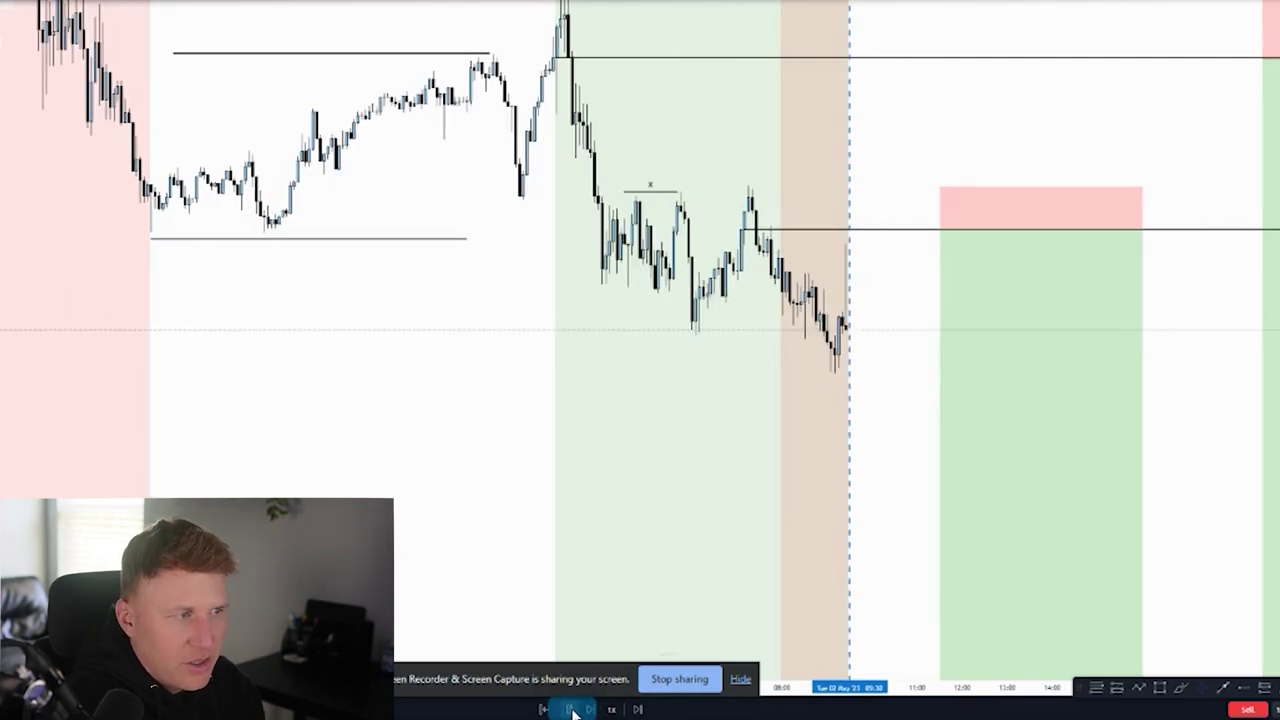
pyautogui.click(569, 709)
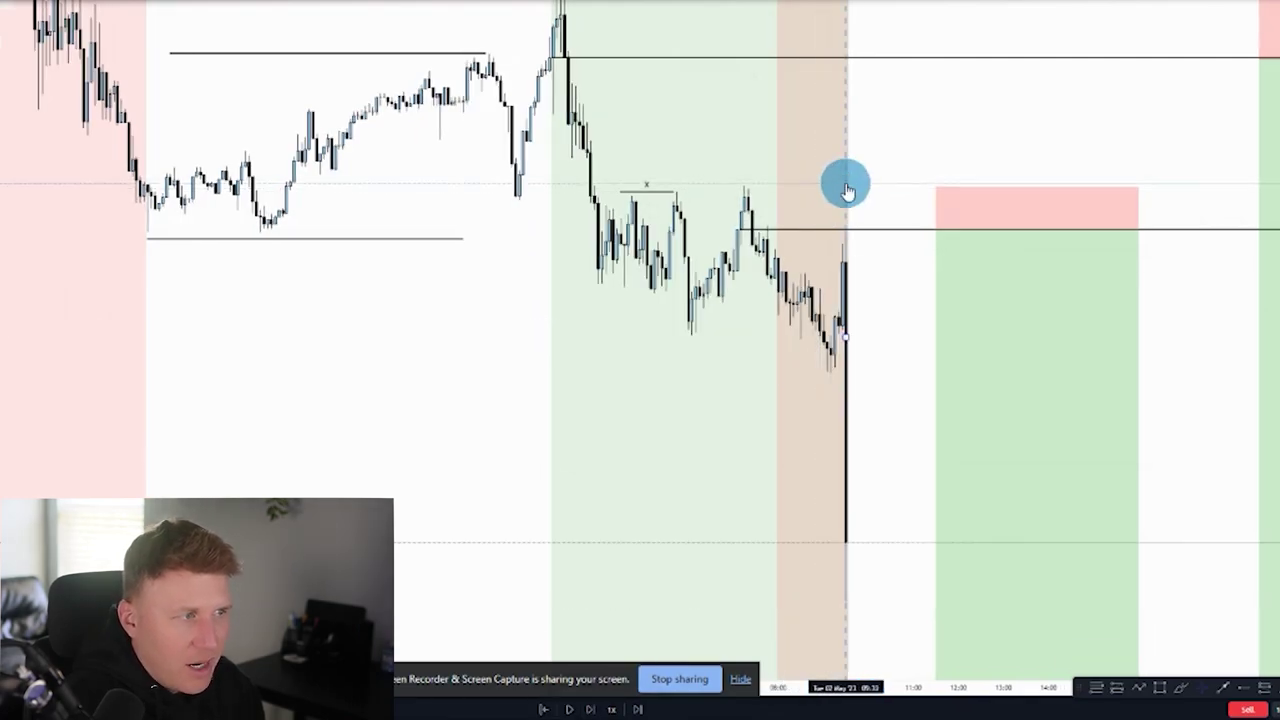
# Step: Delete the dashed vertical line at 09:30 on 2 May
pyautogui.click(846, 186)
pyautogui.press('Delete')
pyautogui.scroll(3, 846, 184)
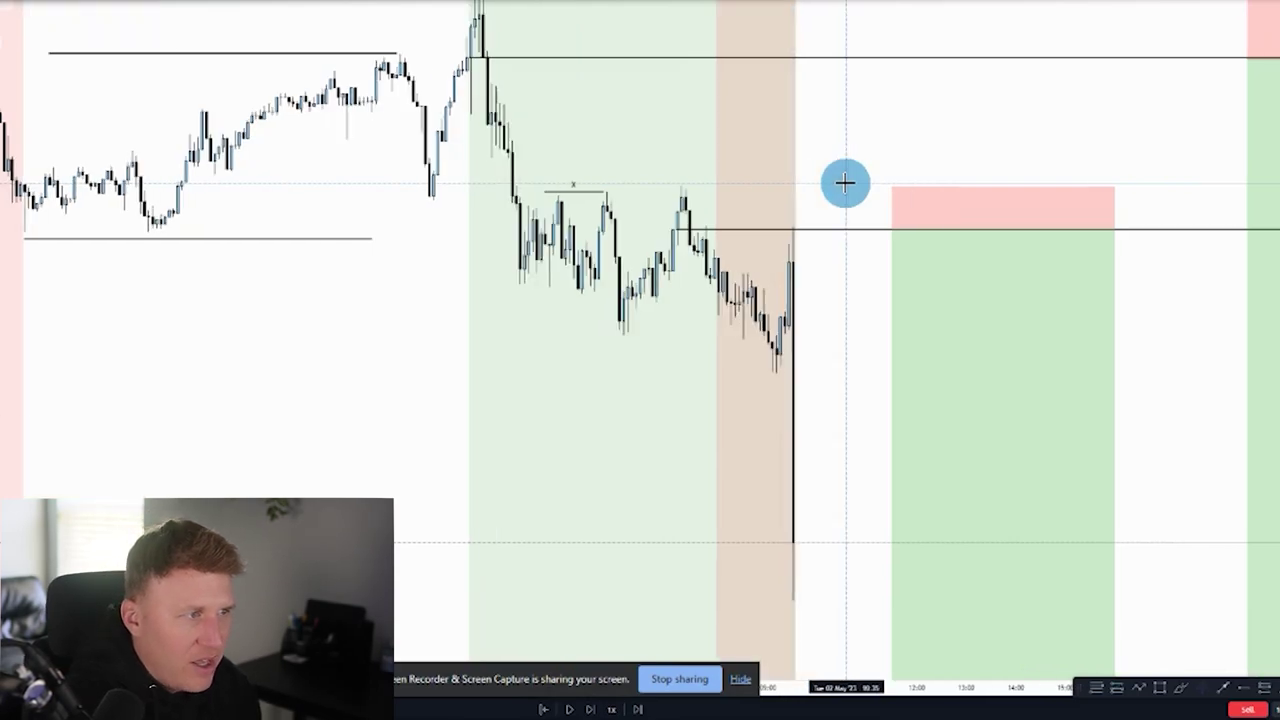
pyautogui.moveTo(471, 393); pyautogui.dragTo(511, 373)
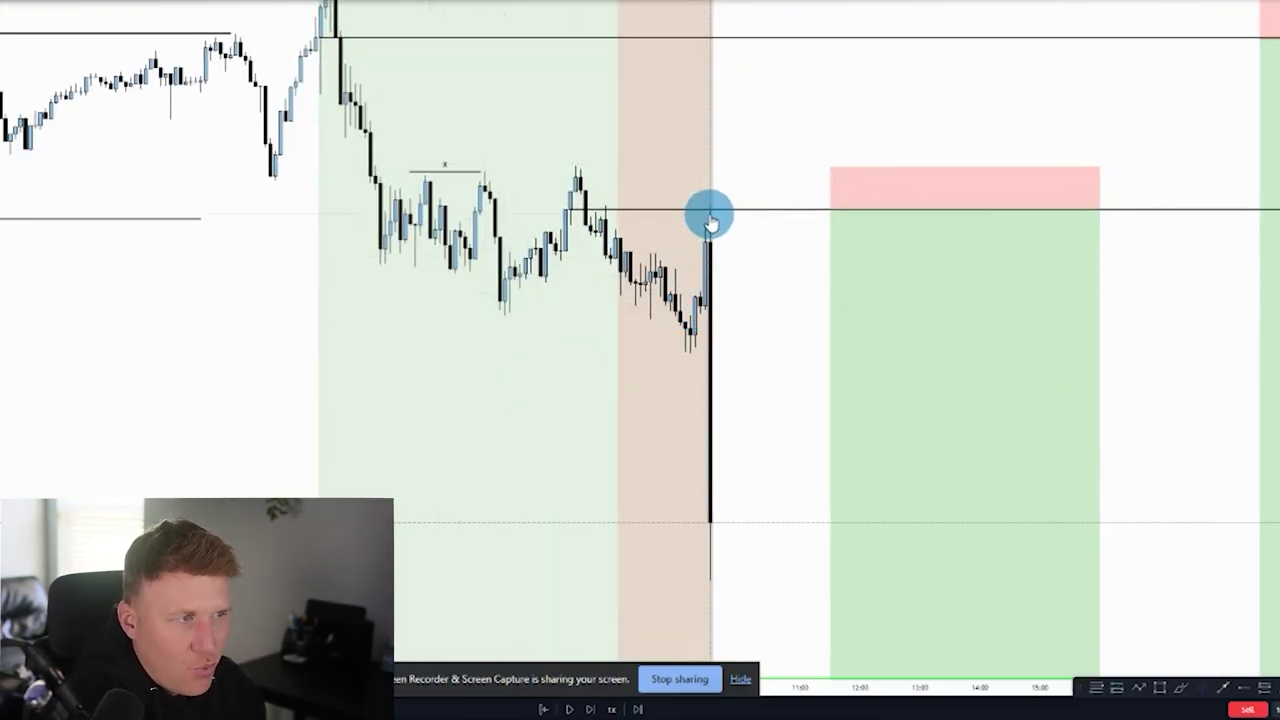
pyautogui.moveTo(744, 286); pyautogui.dragTo(747, 266)
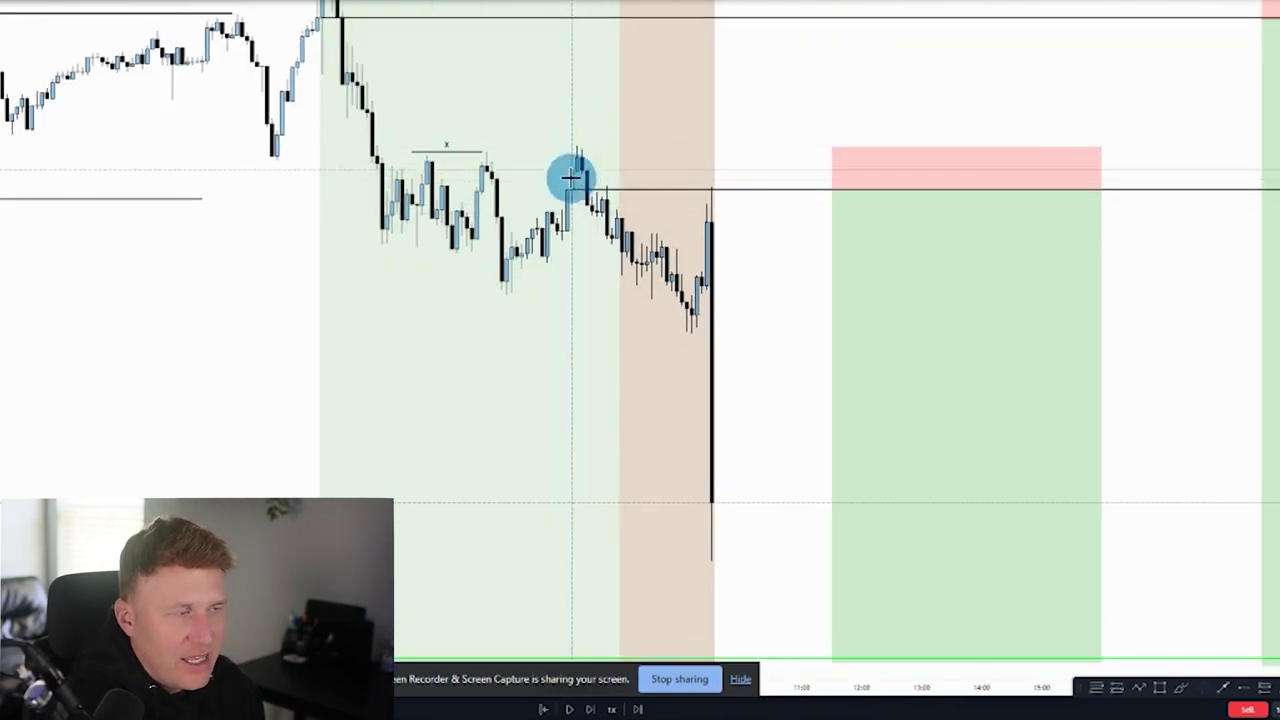
pyautogui.moveTo(666, 326); pyautogui.dragTo(687, 269)
pyautogui.moveTo(1275, 300); pyautogui.dragTo(1275, 417)
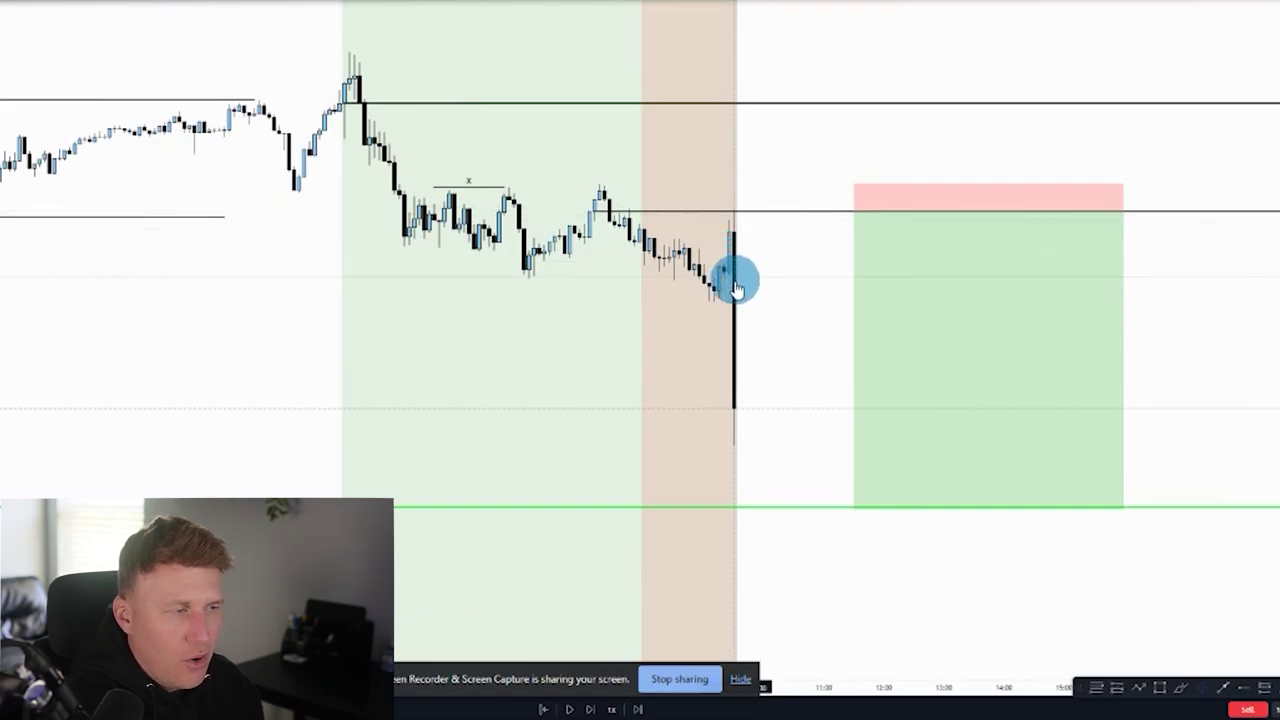